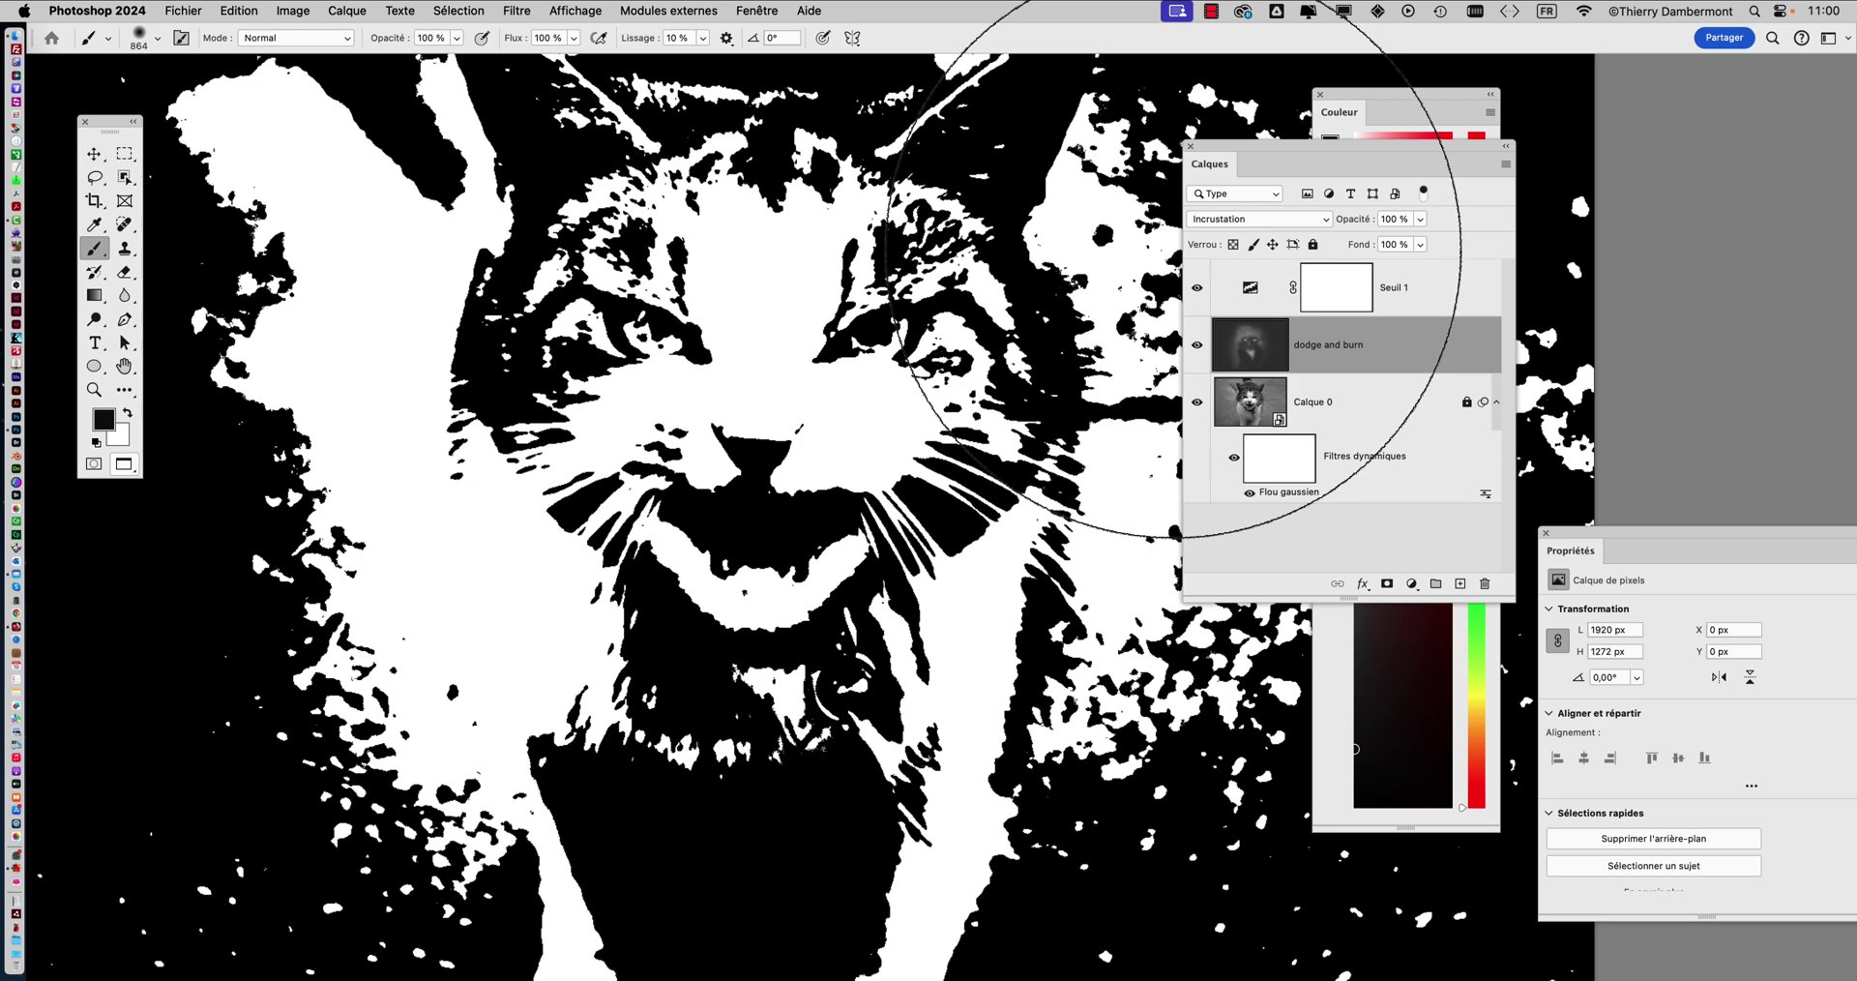
Step: Reduce the brush diameter to 215 px
mouse_move(829, 522)
left_mouse_down()
mouse_move(851, 488)
mouse_move(803, 474)
left_mouse_up()
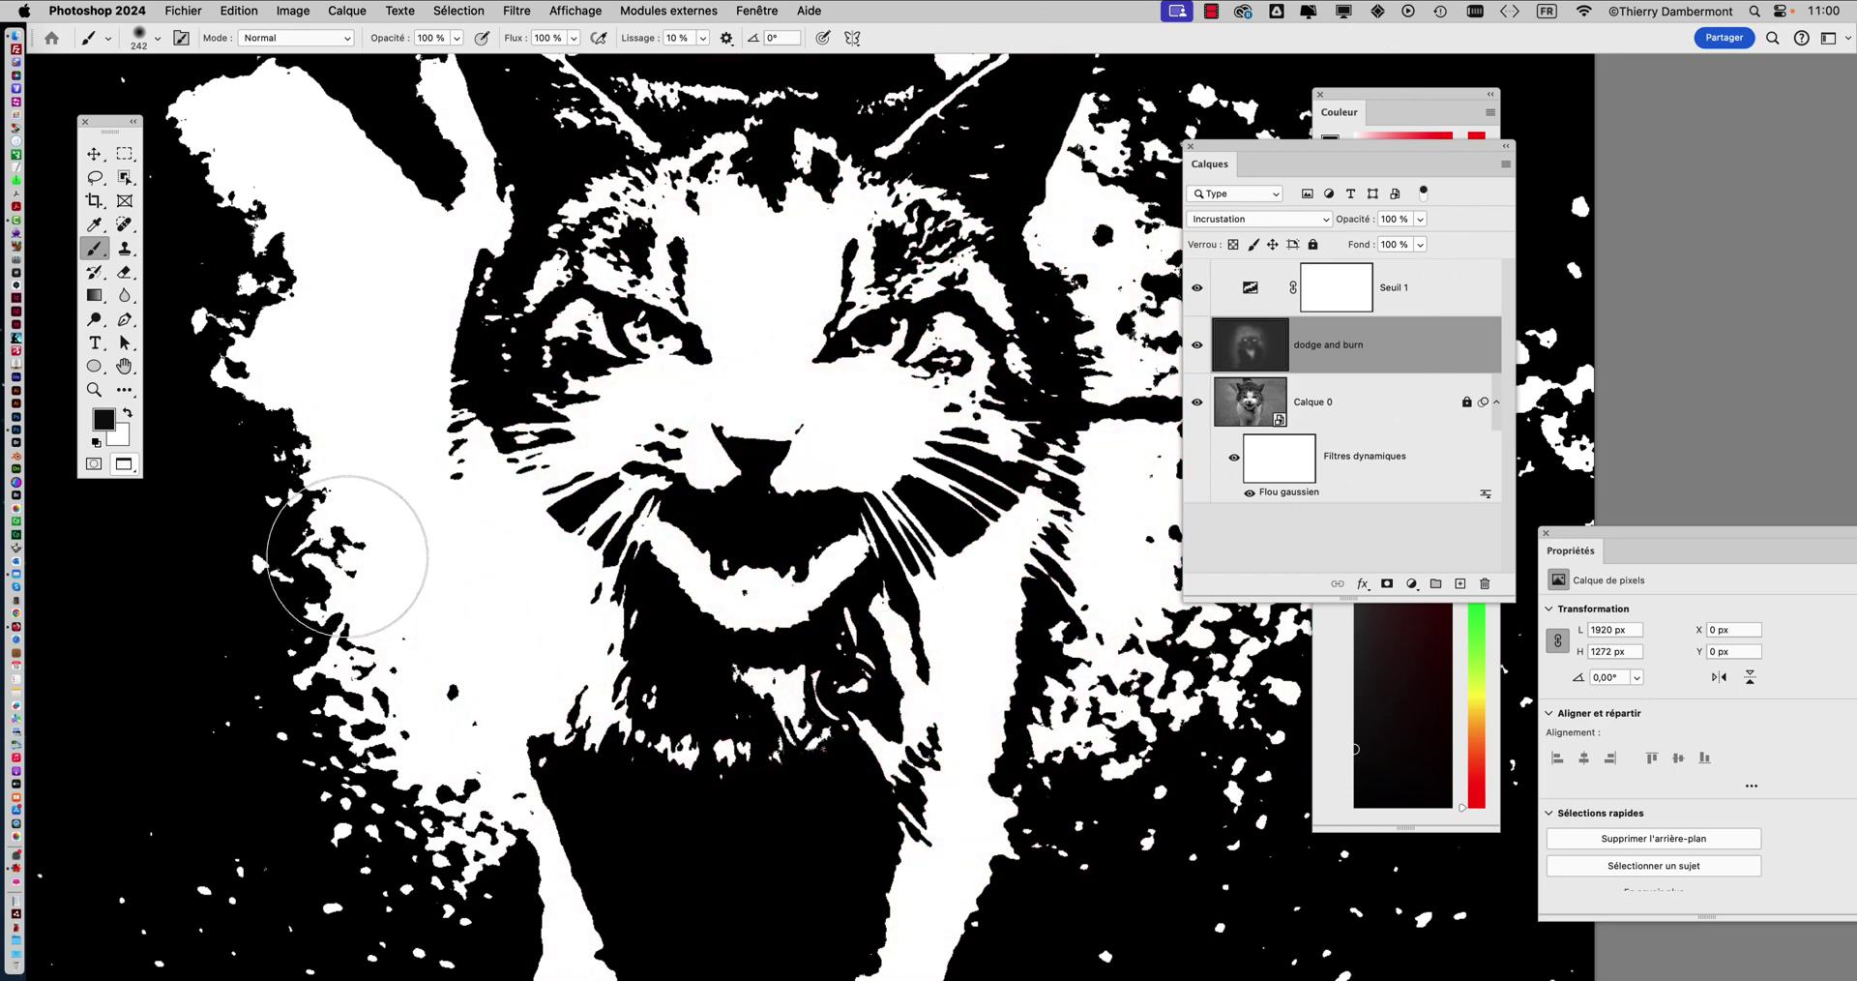
left_click_drag(539, 539, 520, 542)
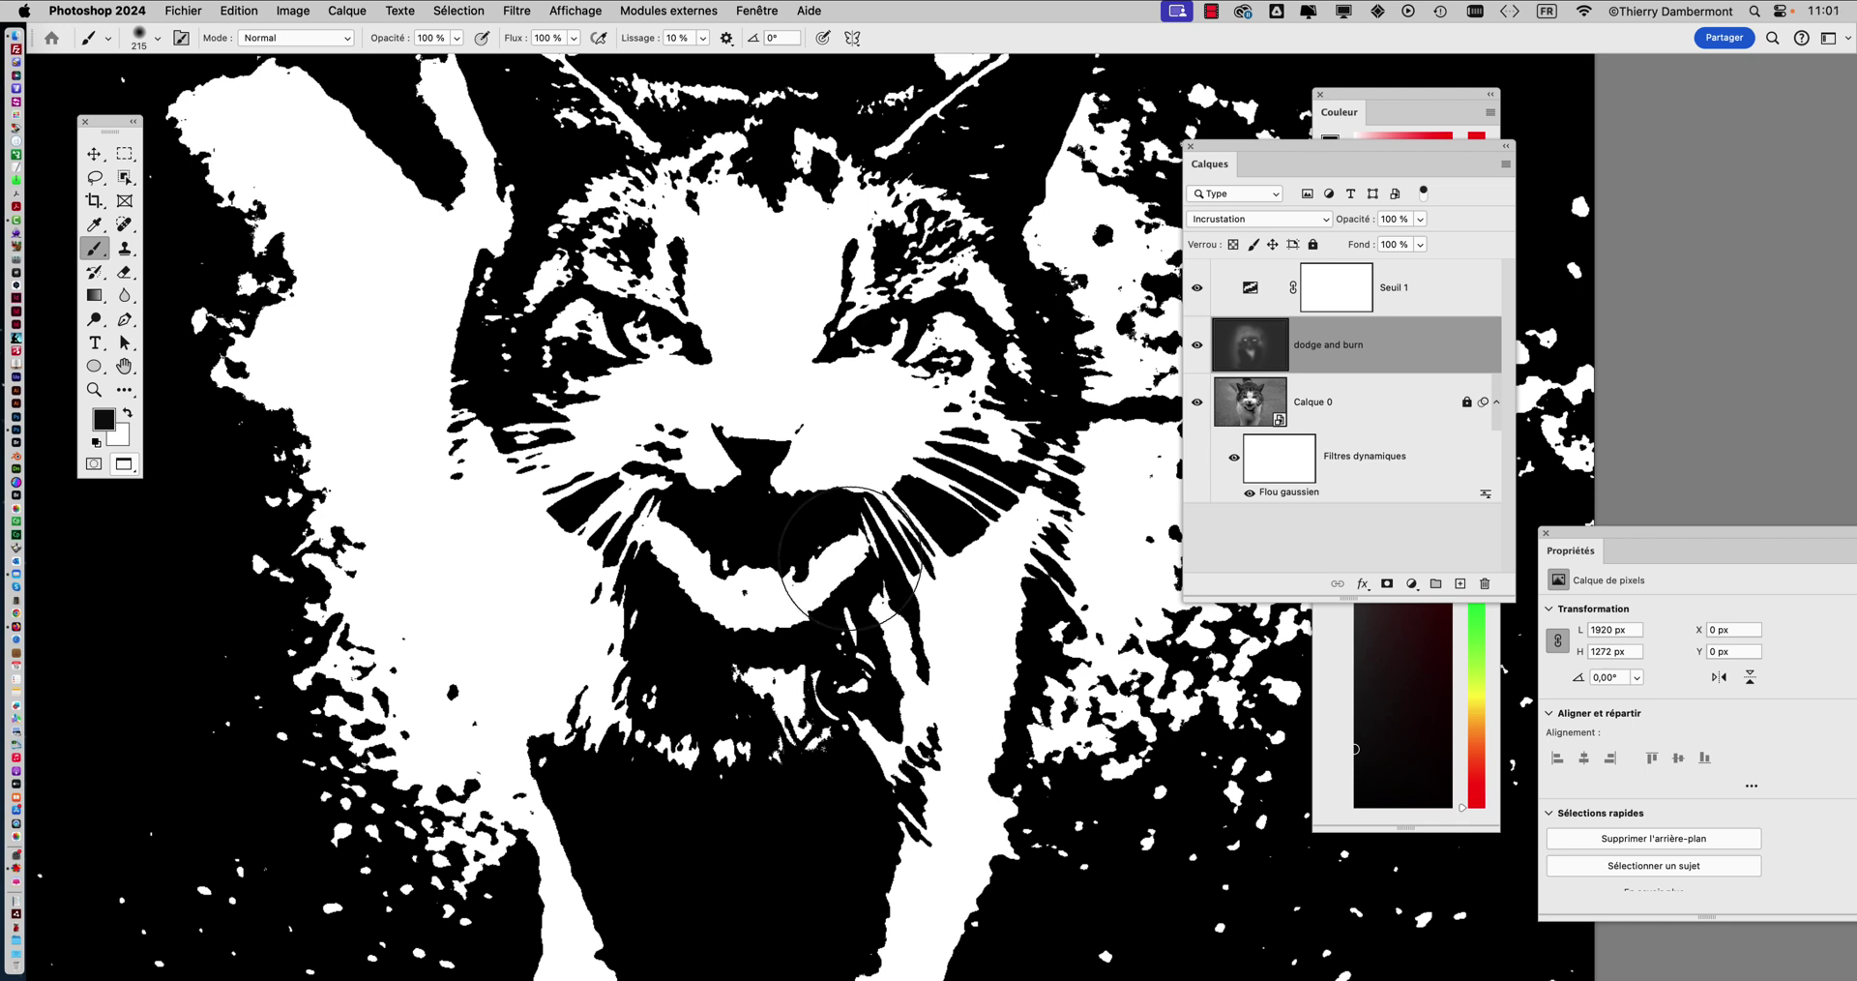
left_click_drag(848, 558, 1134, 519)
Step: Set the radius of the Gaussian Blur smart filter on Calque 0 to 6,0 pixels
left_click(1299, 493)
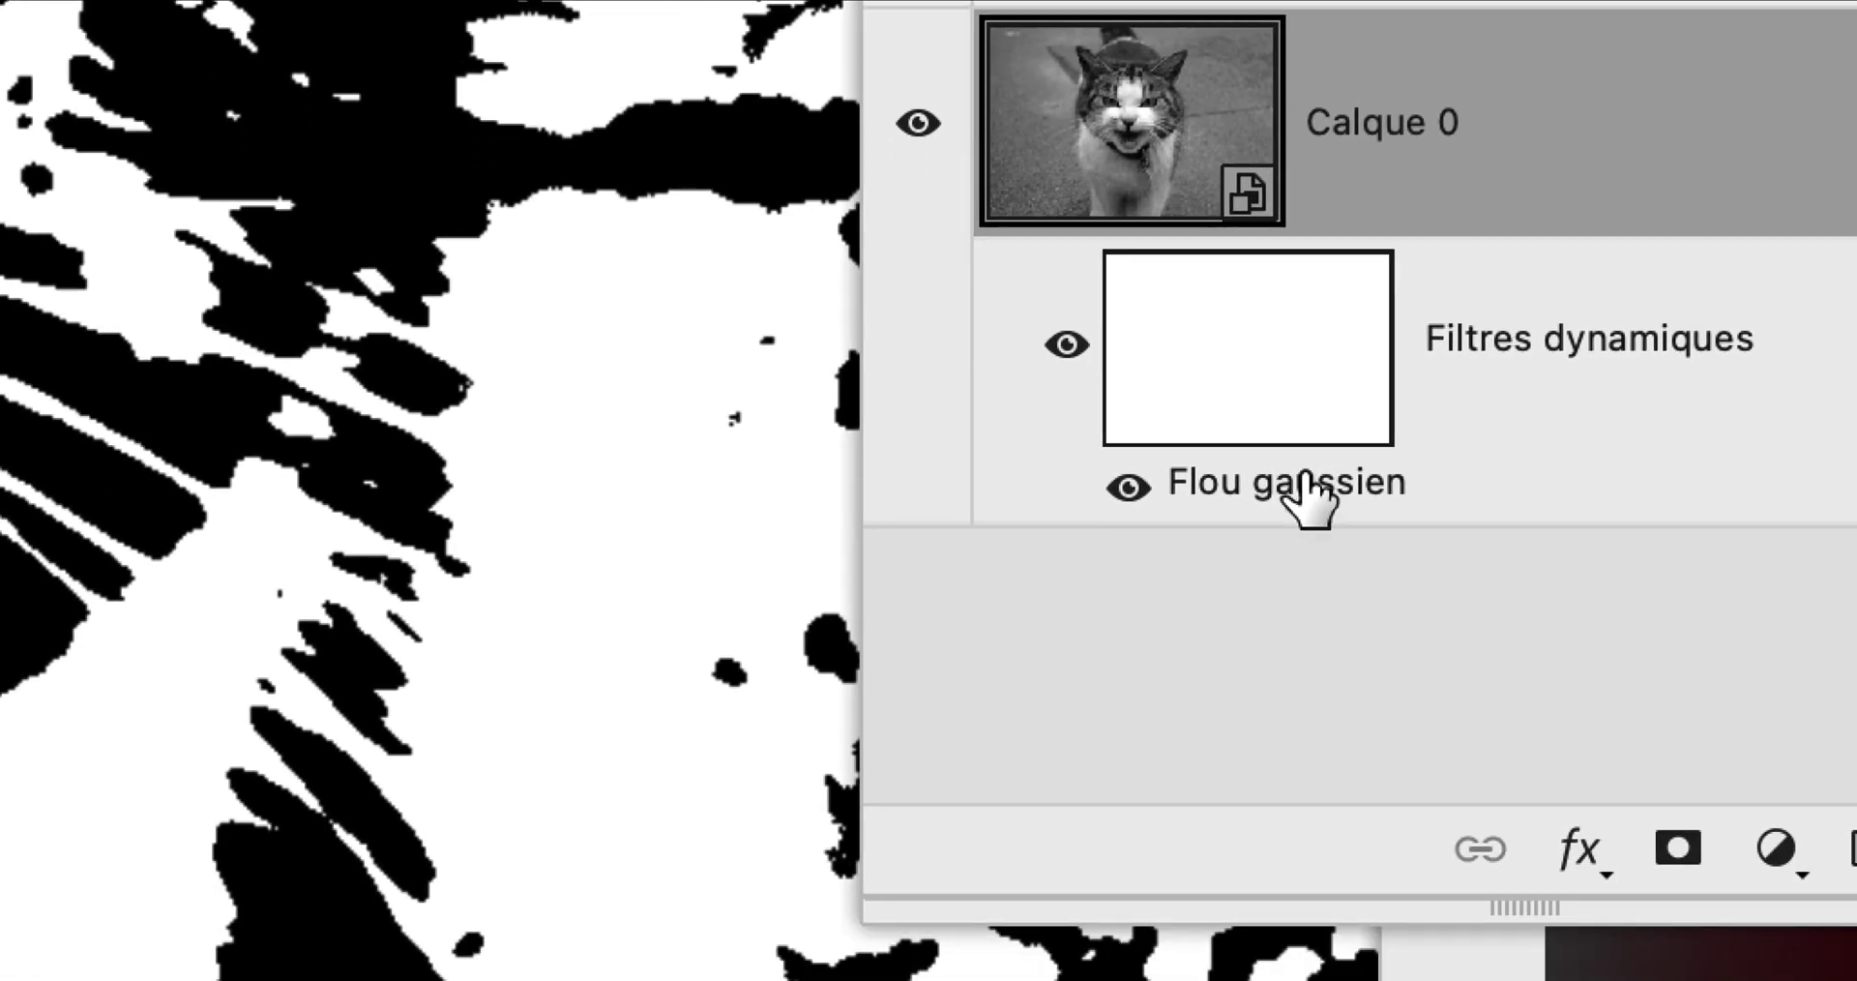
double_click(1265, 668)
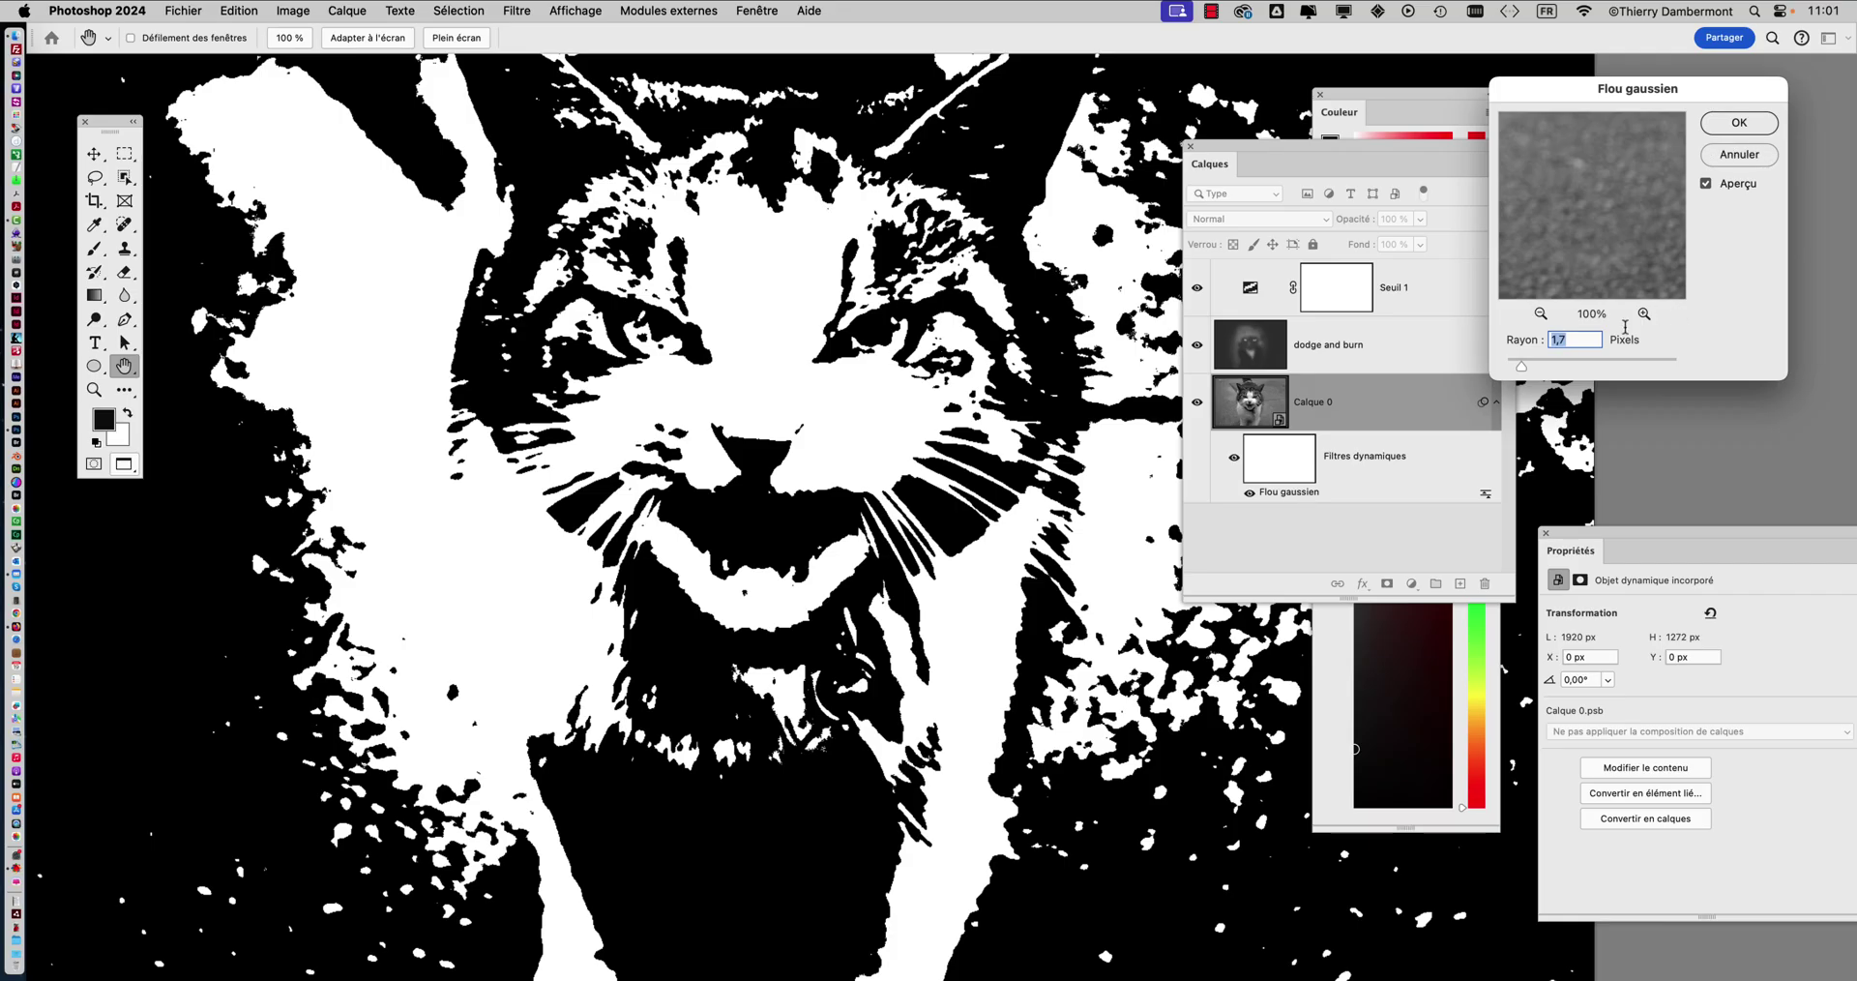
left_click(1532, 366)
left_click_drag(1534, 365, 1538, 365)
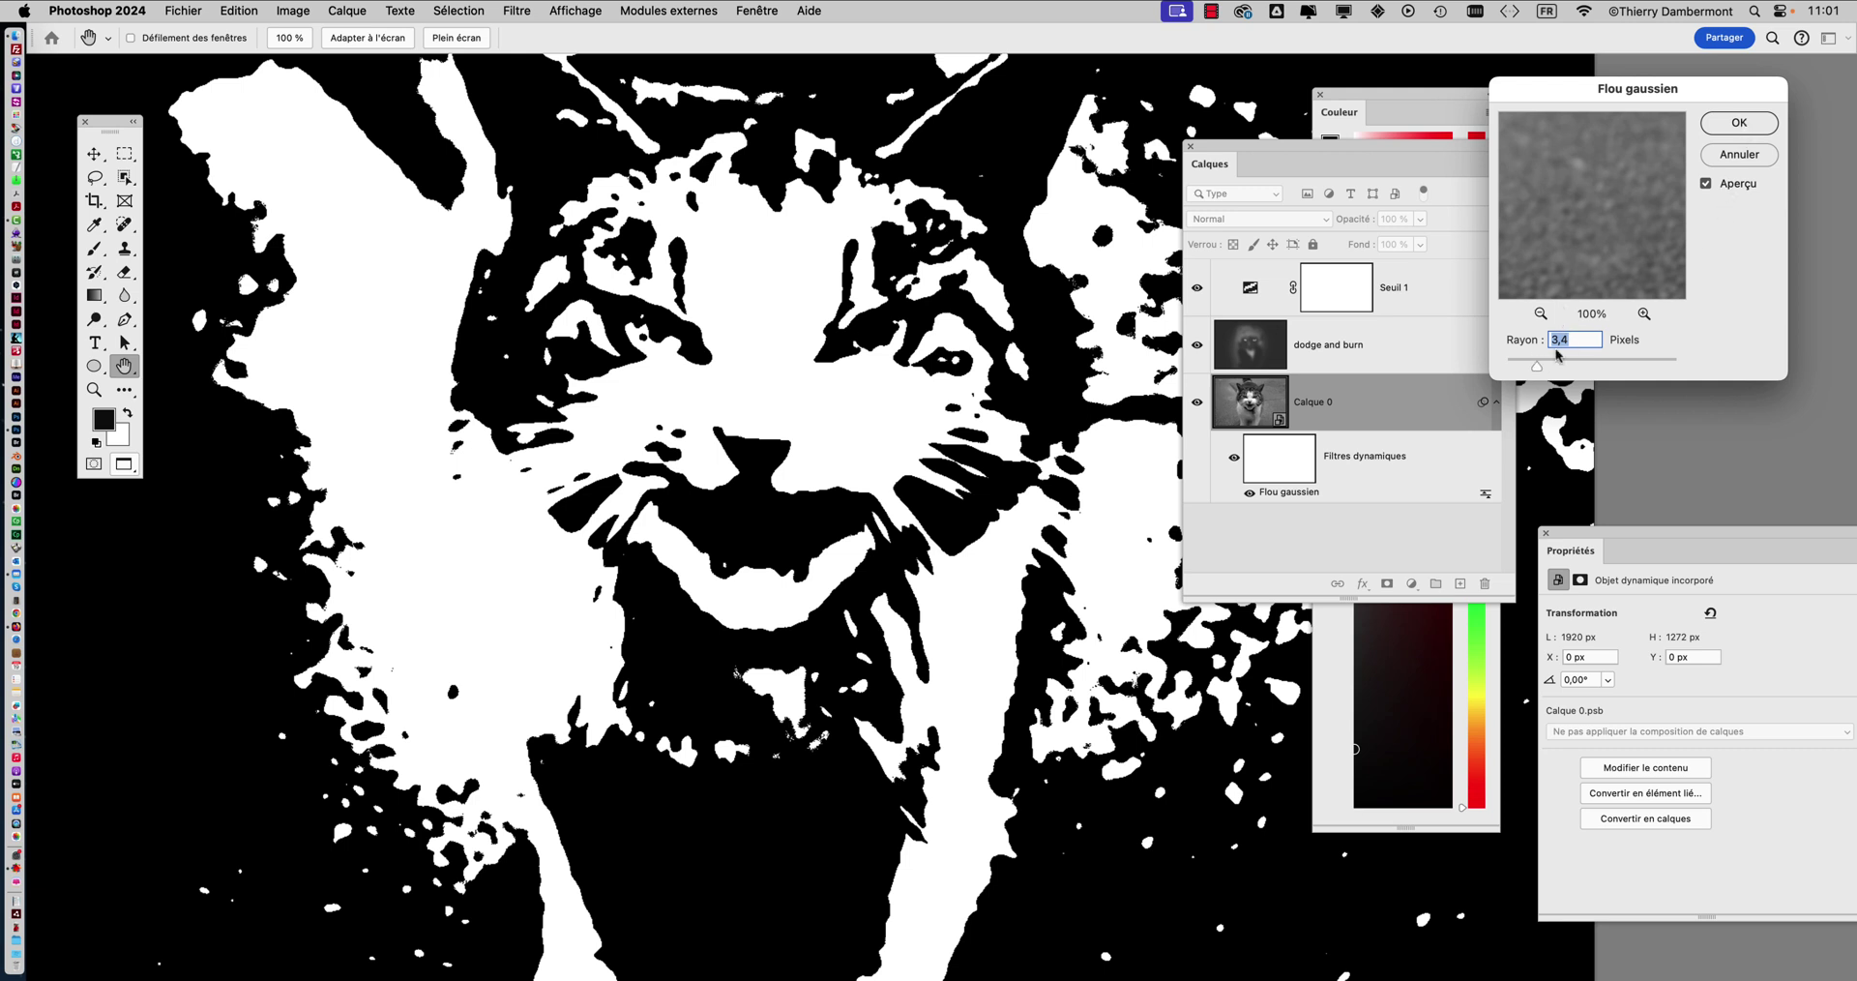
left_click(1547, 367)
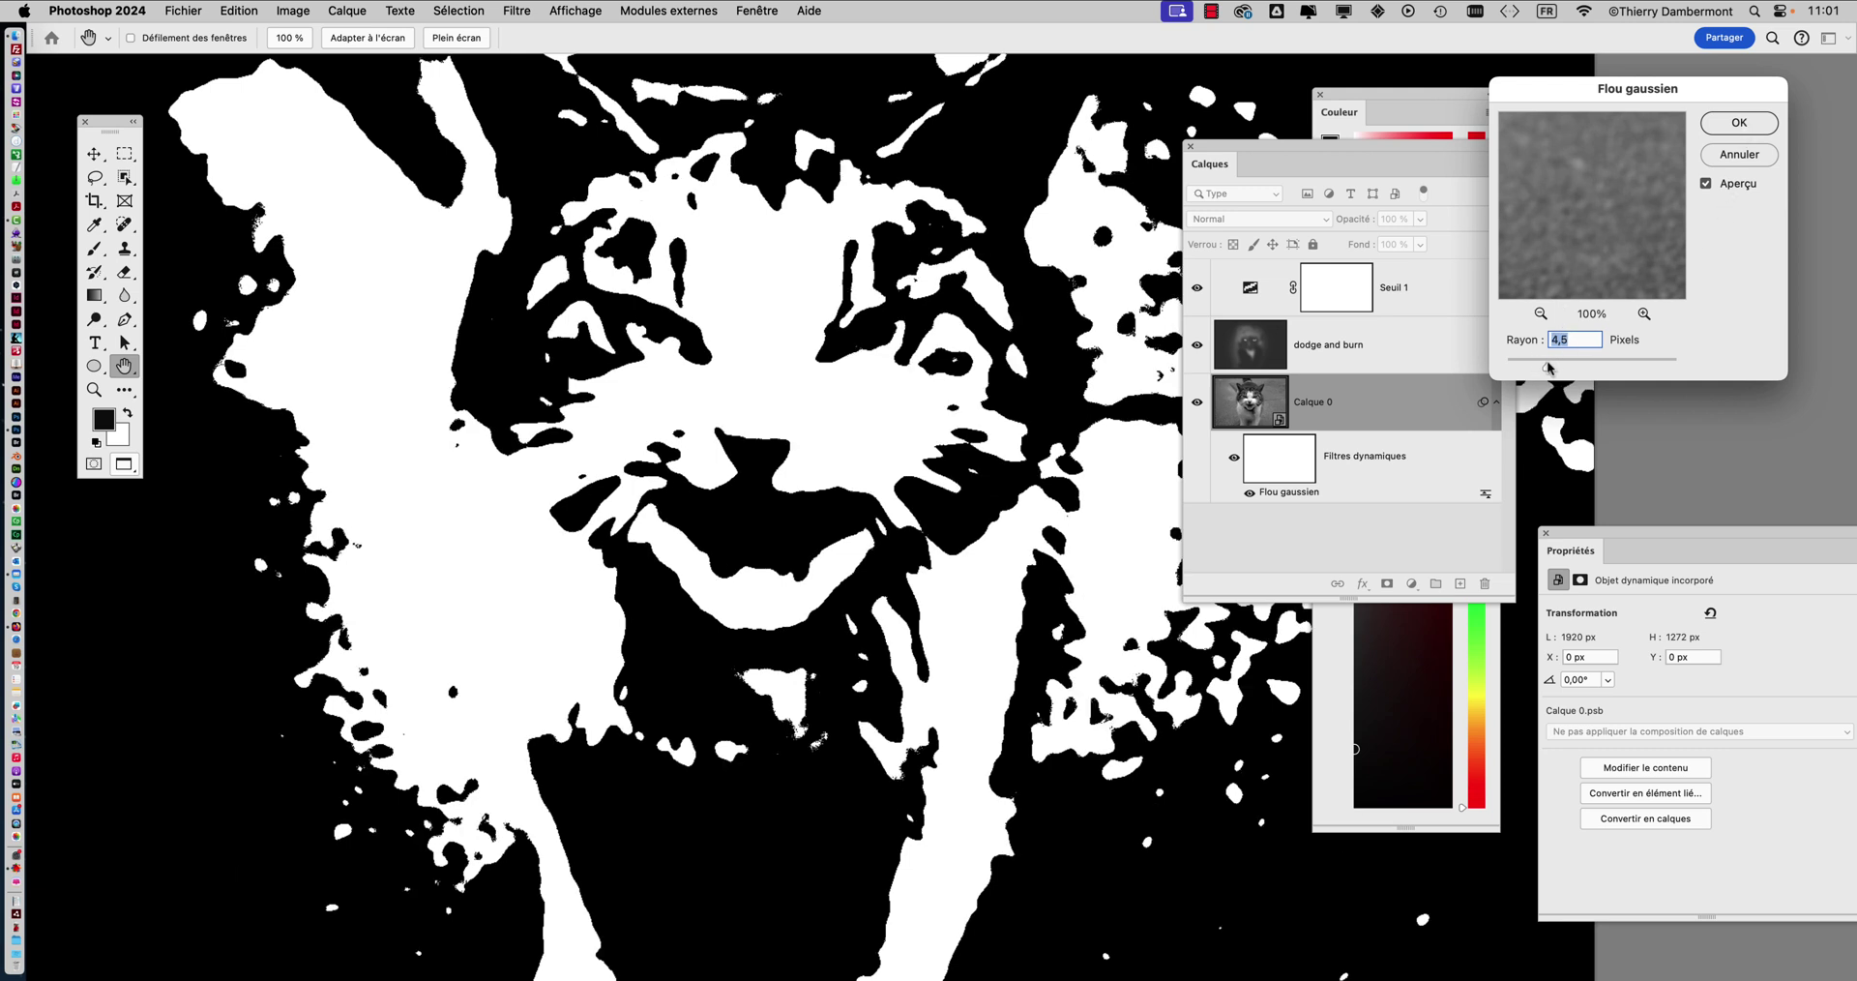
left_click_drag(1551, 367, 1557, 368)
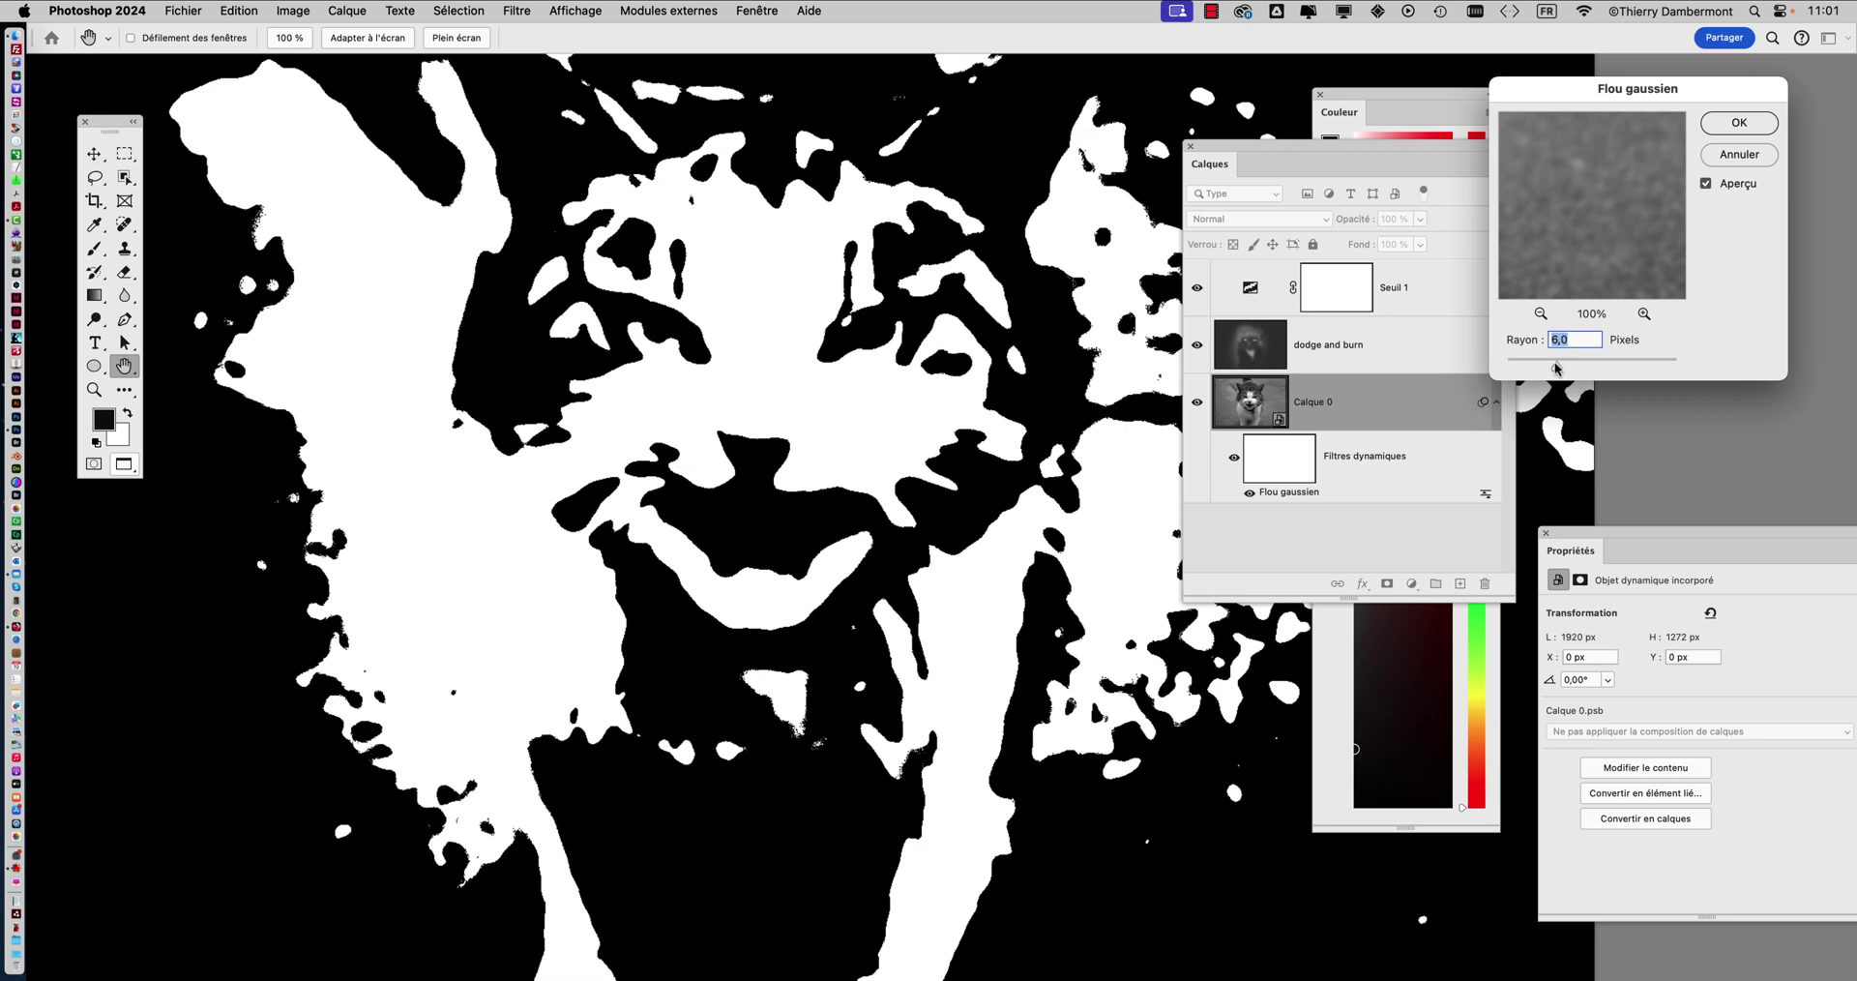
left_click(1739, 124)
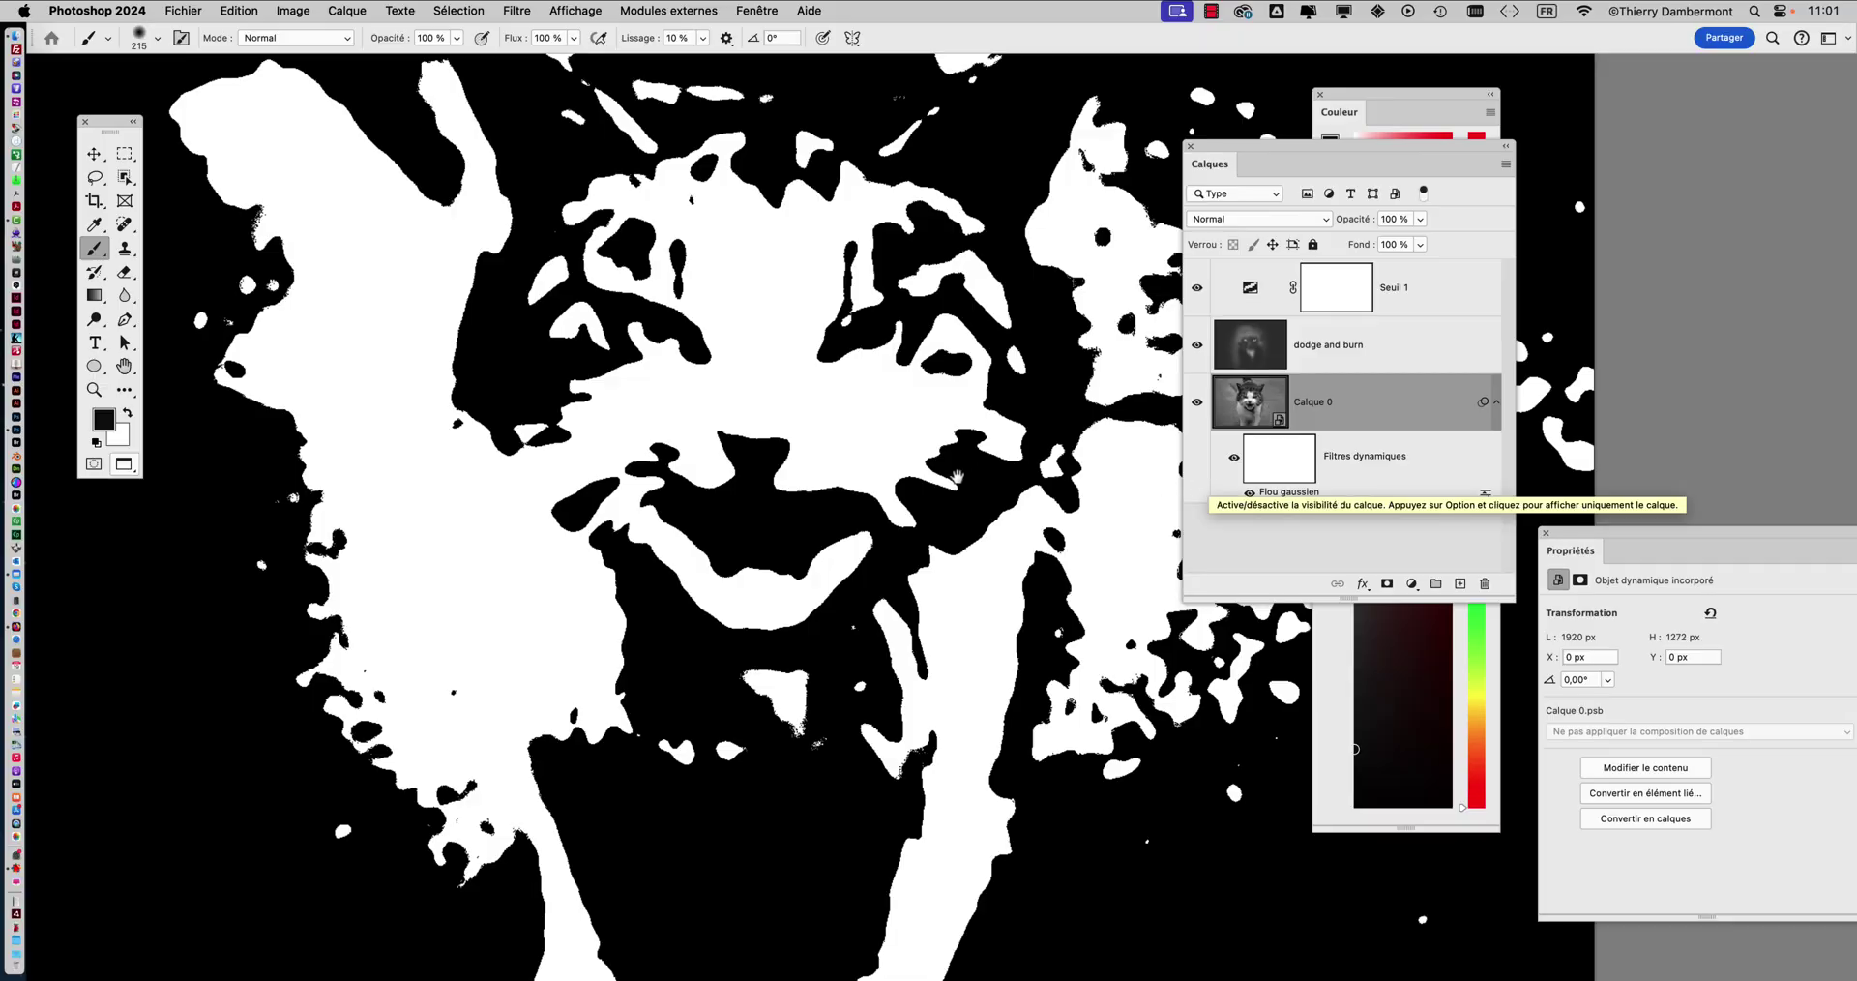
Step: Activate the dodge and burn layer and move the Layers panel clear of the cat image
left_click_drag(938, 473, 776, 509)
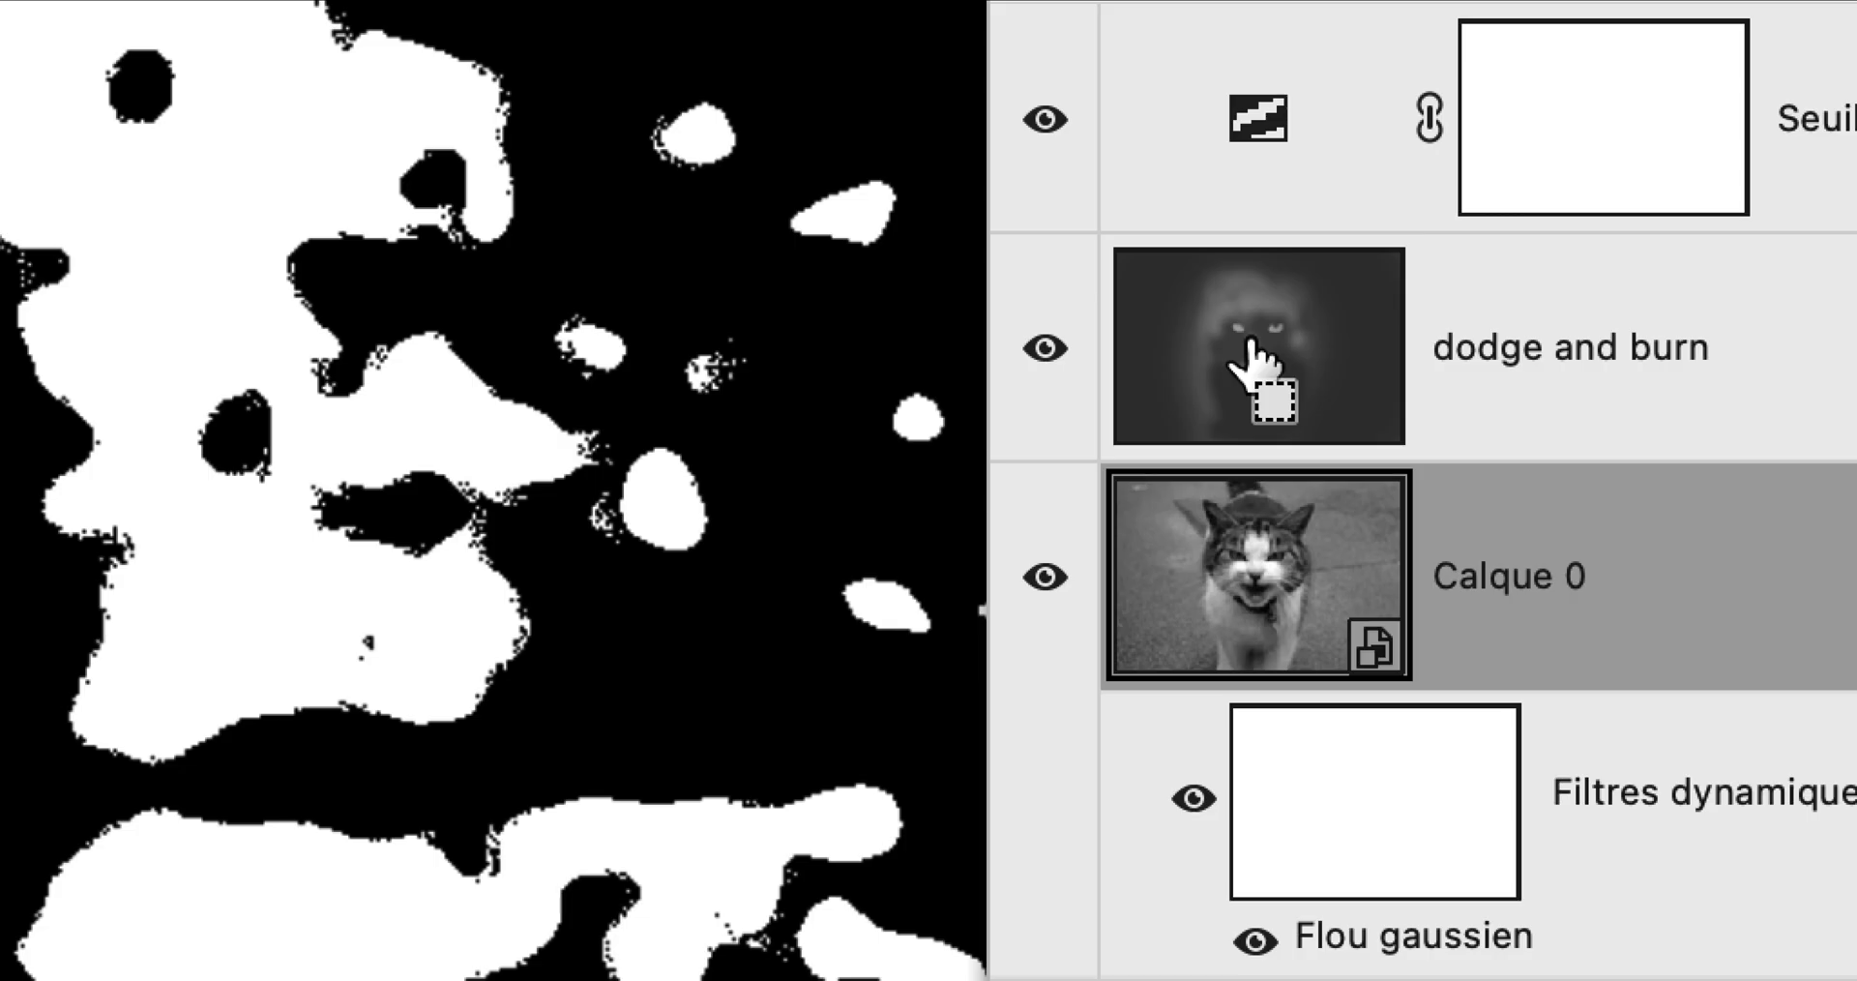
left_click(1253, 350)
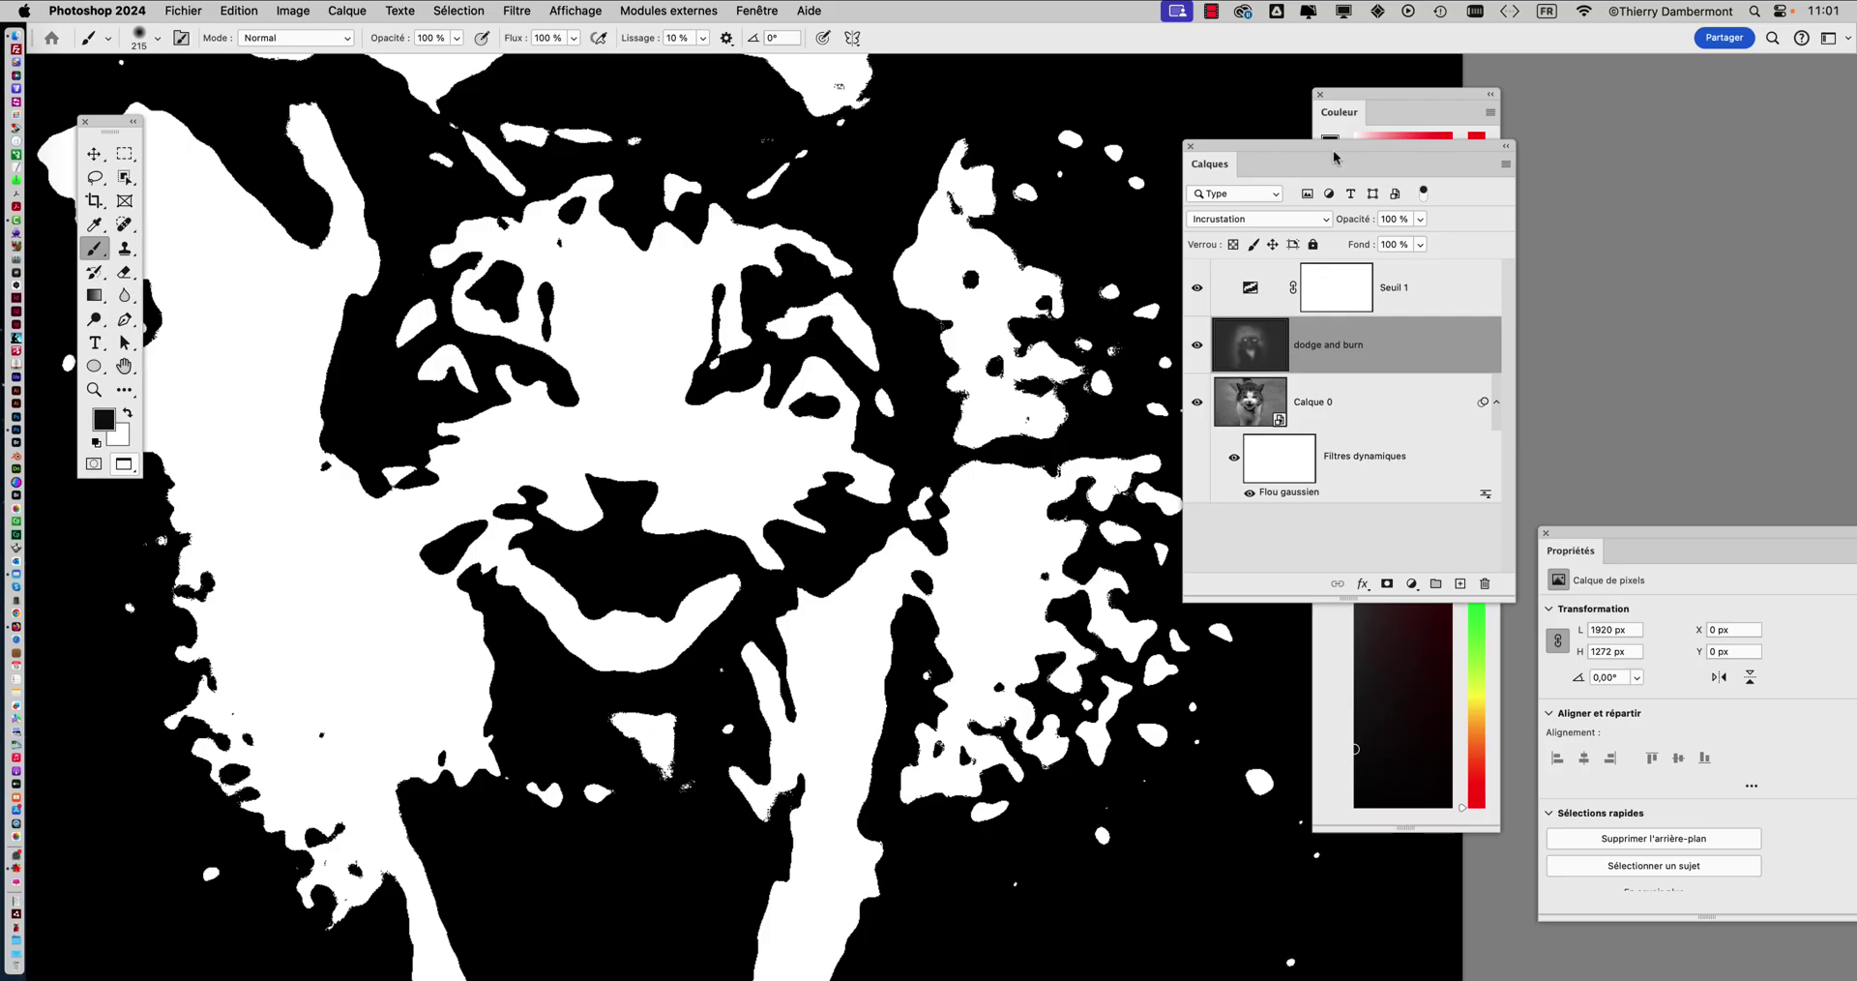
left_click_drag(1334, 157, 1705, 134)
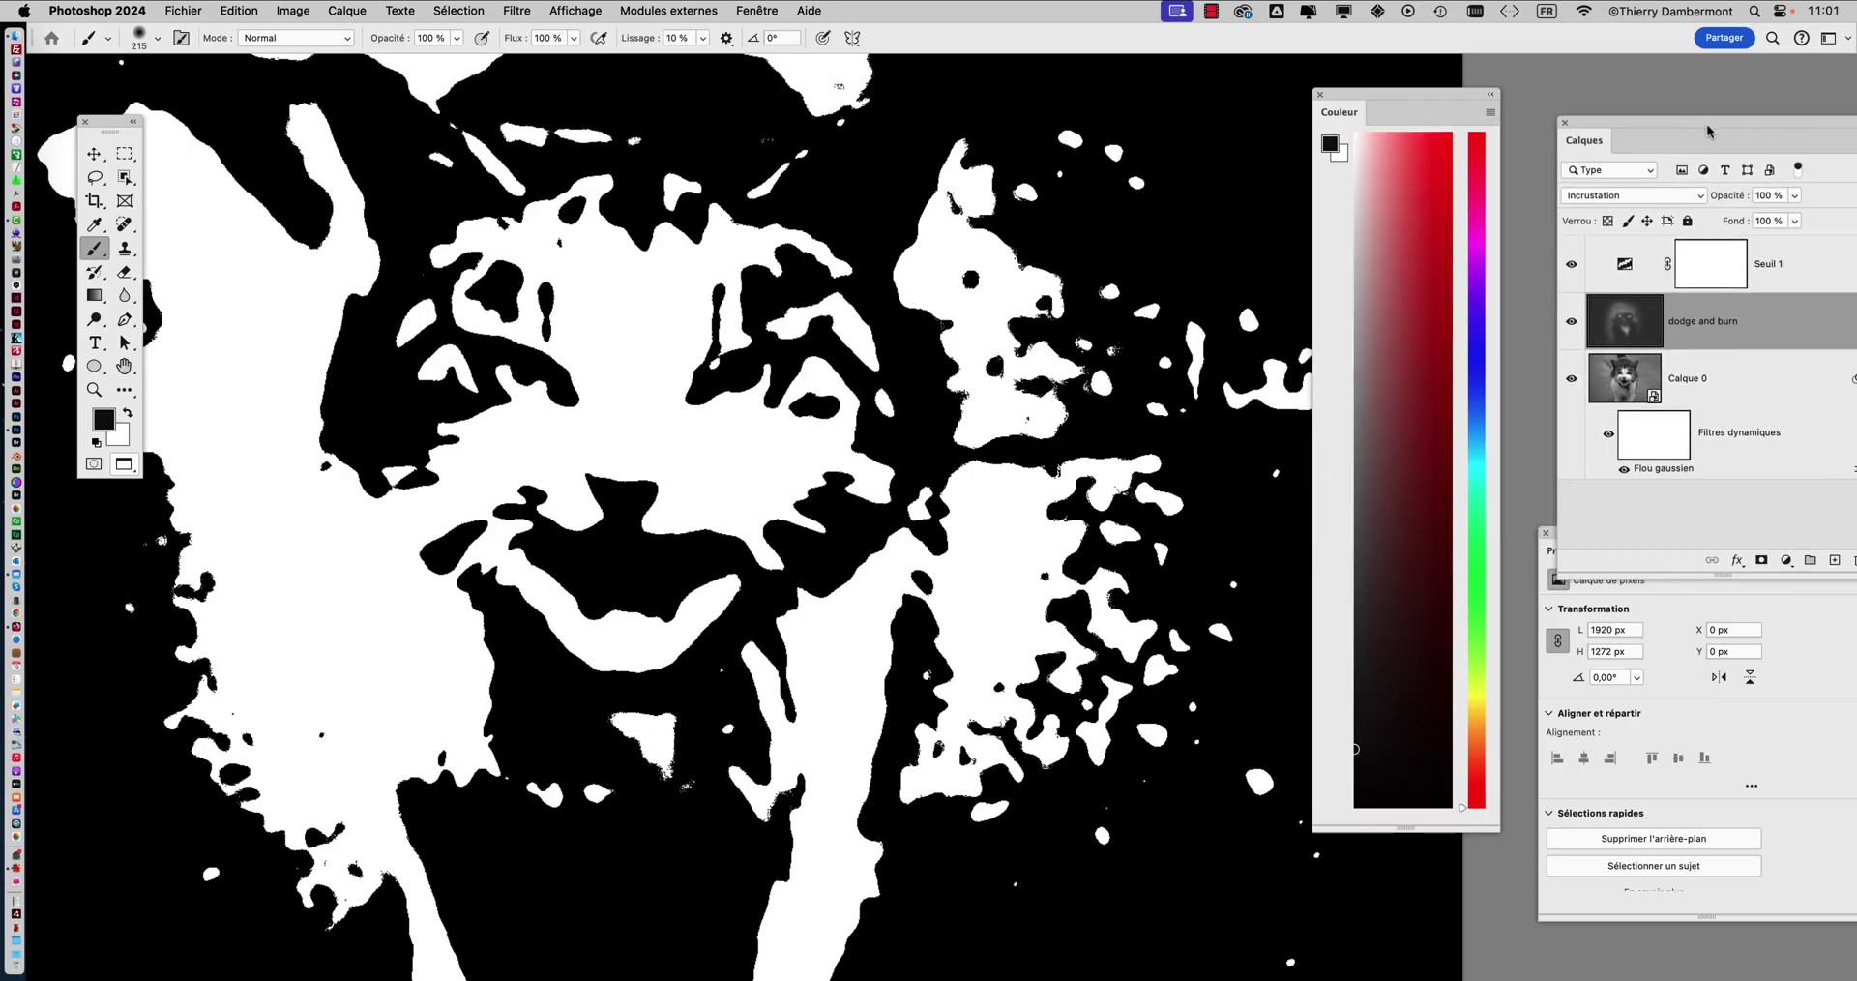
Step: Paint with light grey on the dodge and burn layer to lighten the cat's muzzle and cheeks
mouse_move(988, 383)
left_mouse_down()
mouse_move(900, 455)
mouse_move(739, 646)
mouse_move(581, 684)
mouse_move(430, 606)
mouse_move(323, 438)
mouse_move(642, 427)
left_mouse_up()
mouse_move(855, 375)
left_mouse_down()
mouse_move(885, 261)
mouse_move(855, 179)
mouse_move(447, 204)
left_mouse_up()
left_click_drag(721, 415, 692, 447)
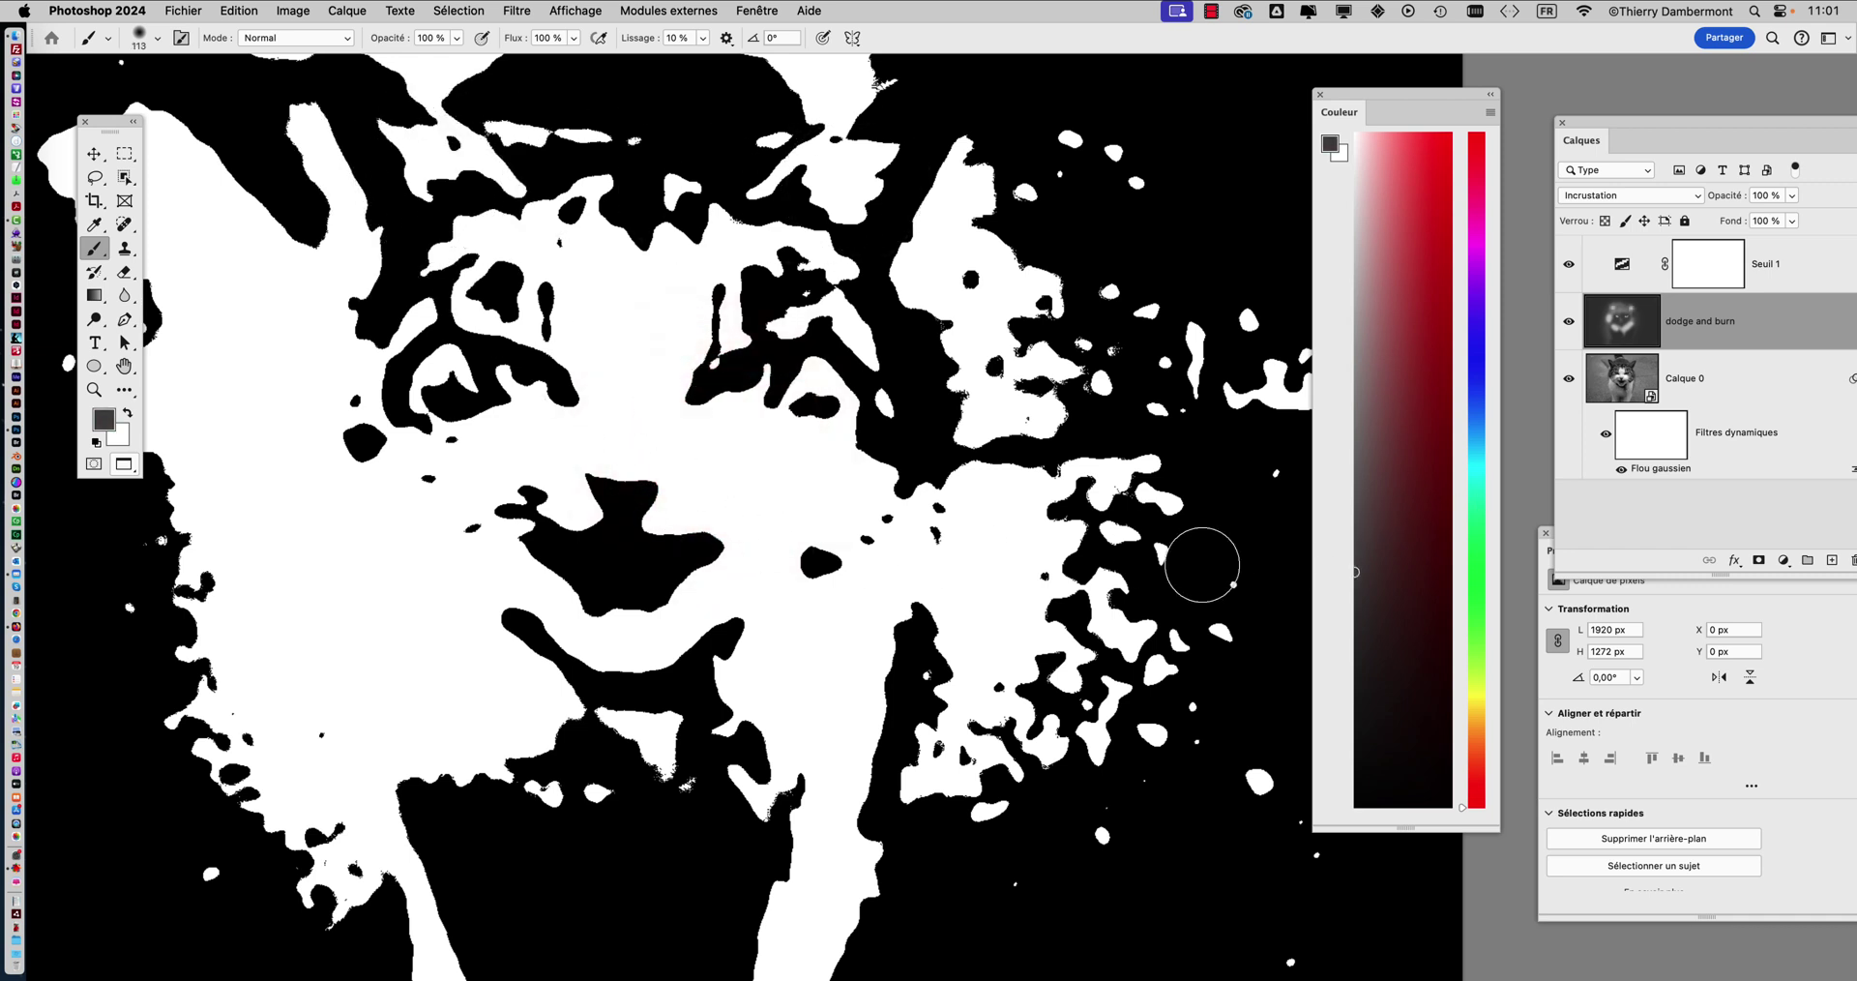
Step: Darken the cat's mouth and whisker area with dark grey, and lighten the lower lip with light grey
mouse_move(637, 617)
left_mouse_down()
mouse_move(616, 570)
mouse_move(624, 613)
mouse_move(727, 610)
mouse_move(592, 653)
mouse_move(489, 616)
mouse_move(462, 552)
mouse_move(384, 486)
mouse_move(376, 435)
mouse_move(497, 595)
mouse_move(746, 564)
mouse_move(834, 482)
mouse_move(860, 513)
left_mouse_up()
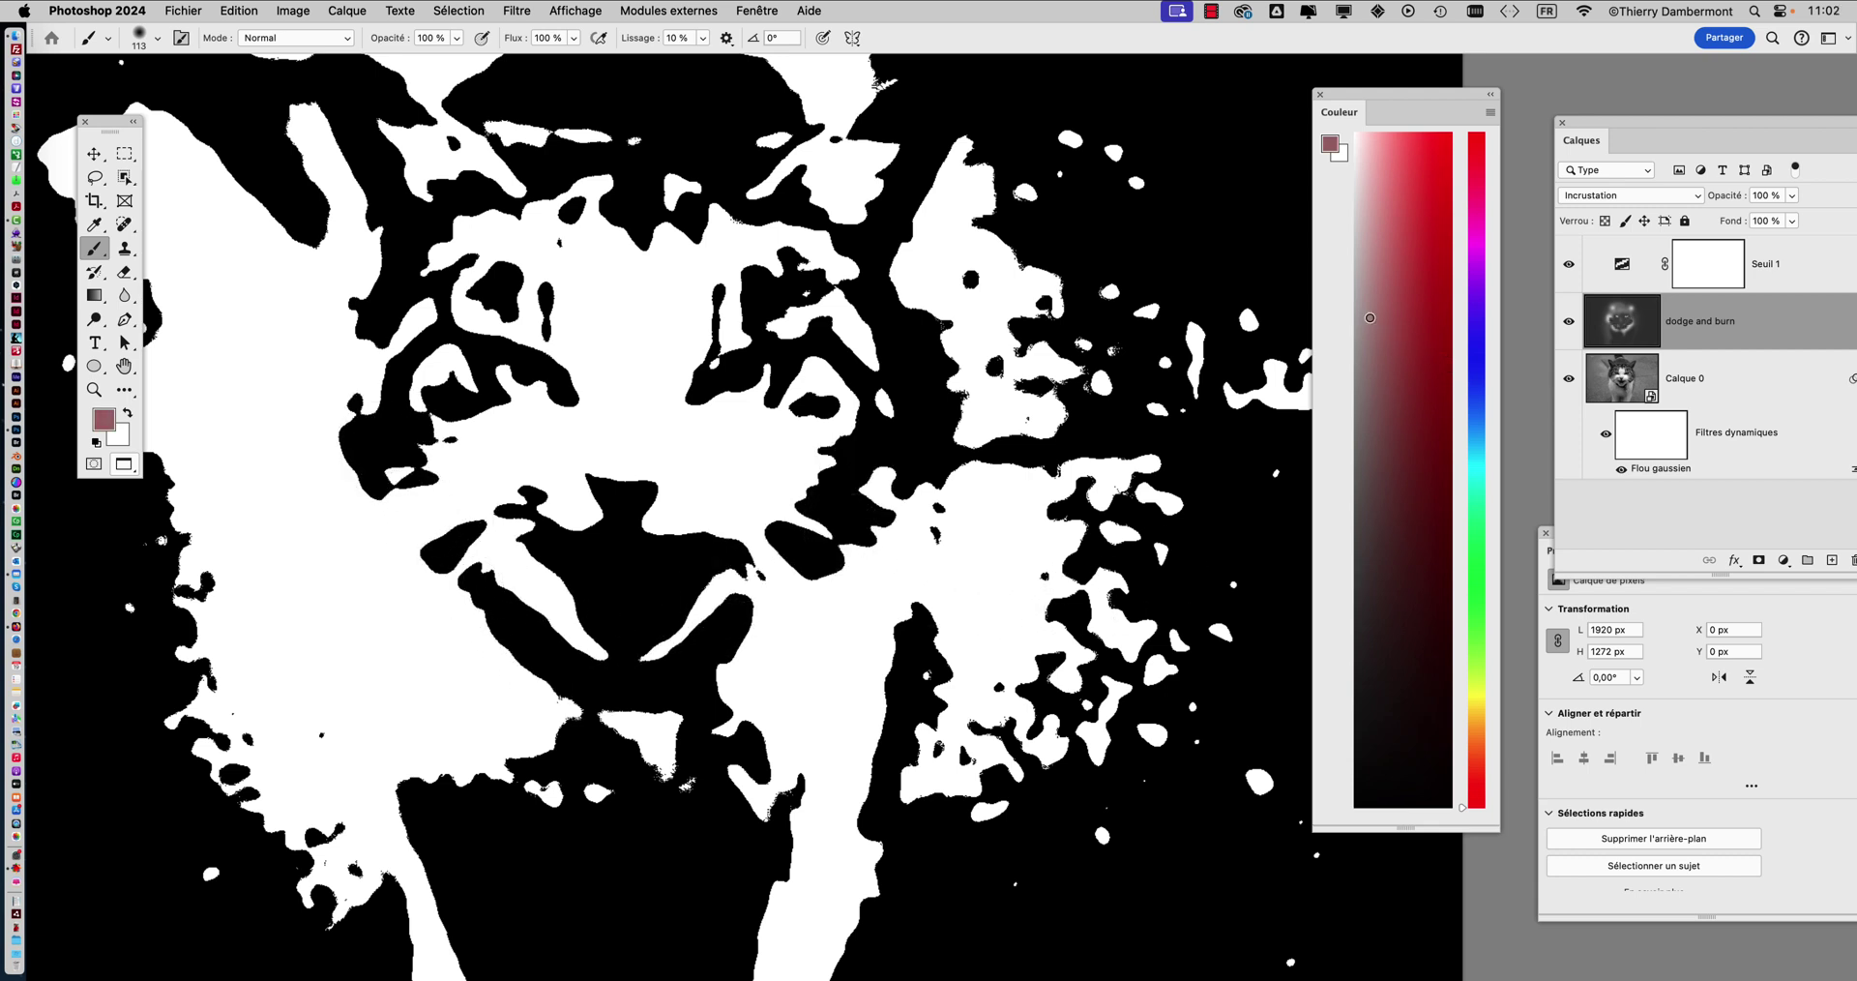
left_click_drag(566, 561, 609, 564)
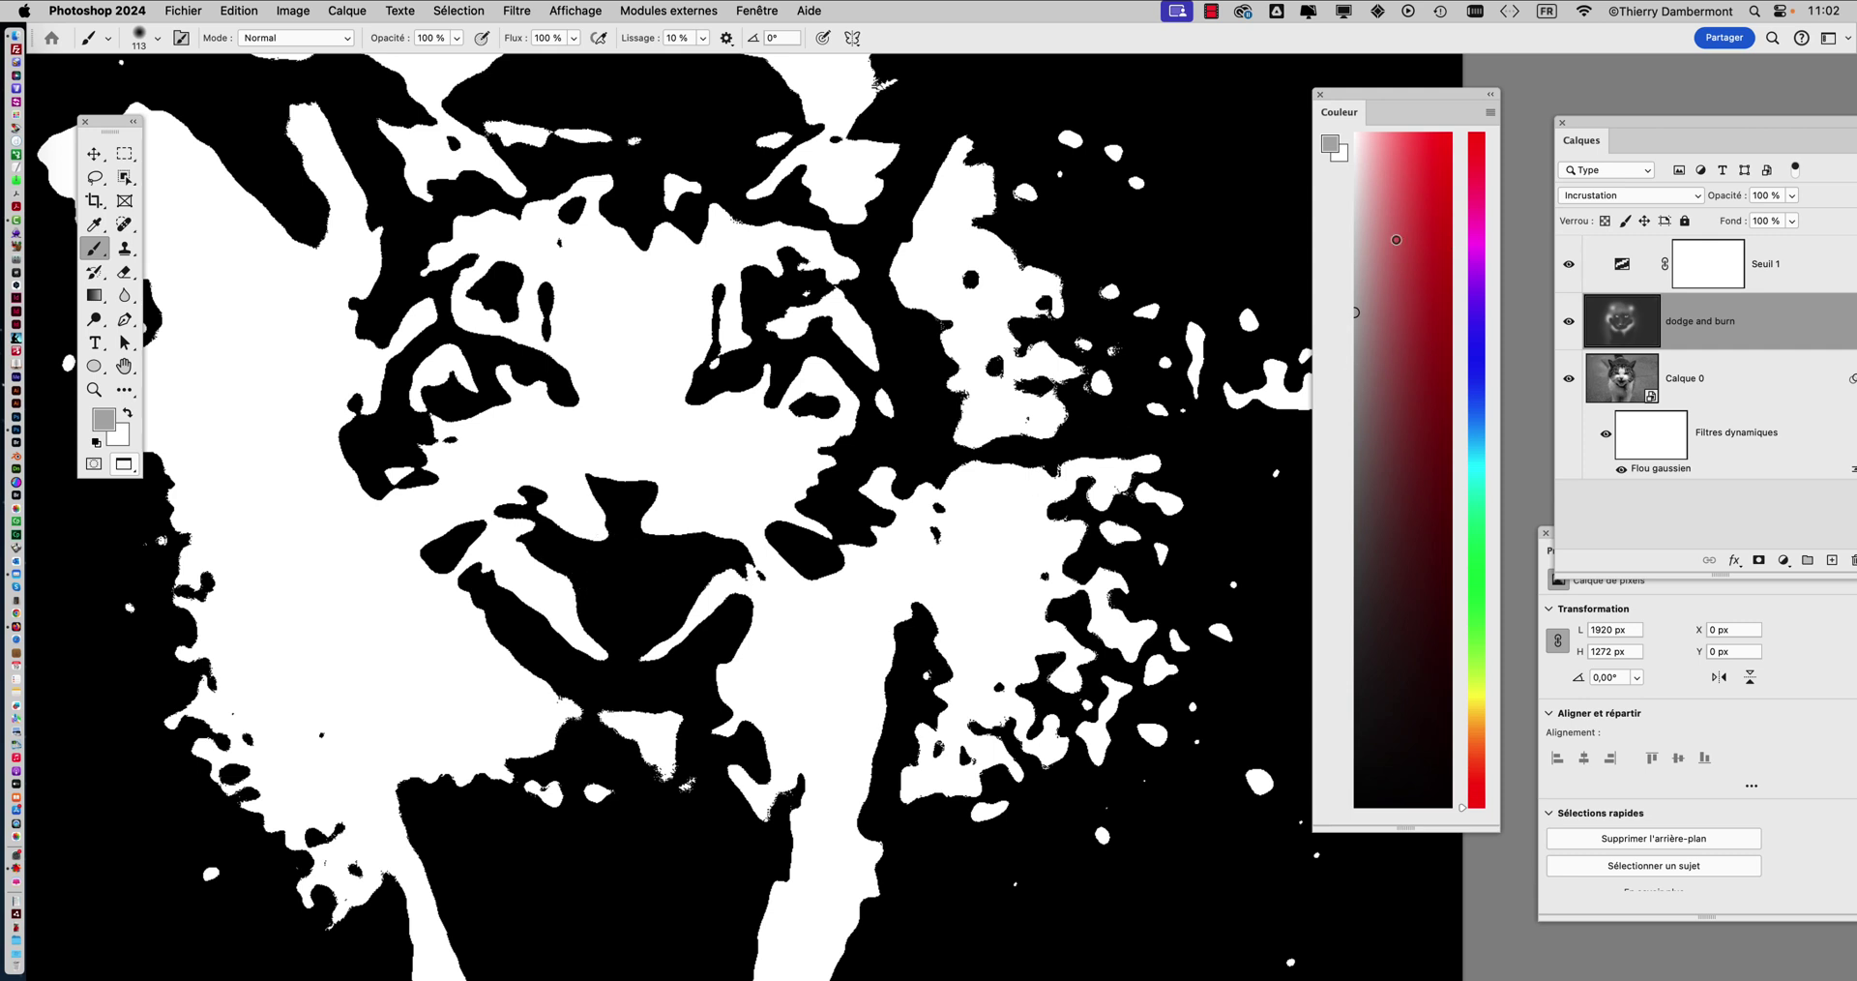
left_click_drag(945, 551, 921, 552)
mouse_move(636, 574)
left_mouse_down()
mouse_move(619, 609)
mouse_move(600, 605)
mouse_move(659, 587)
mouse_move(590, 615)
mouse_move(732, 574)
left_mouse_up()
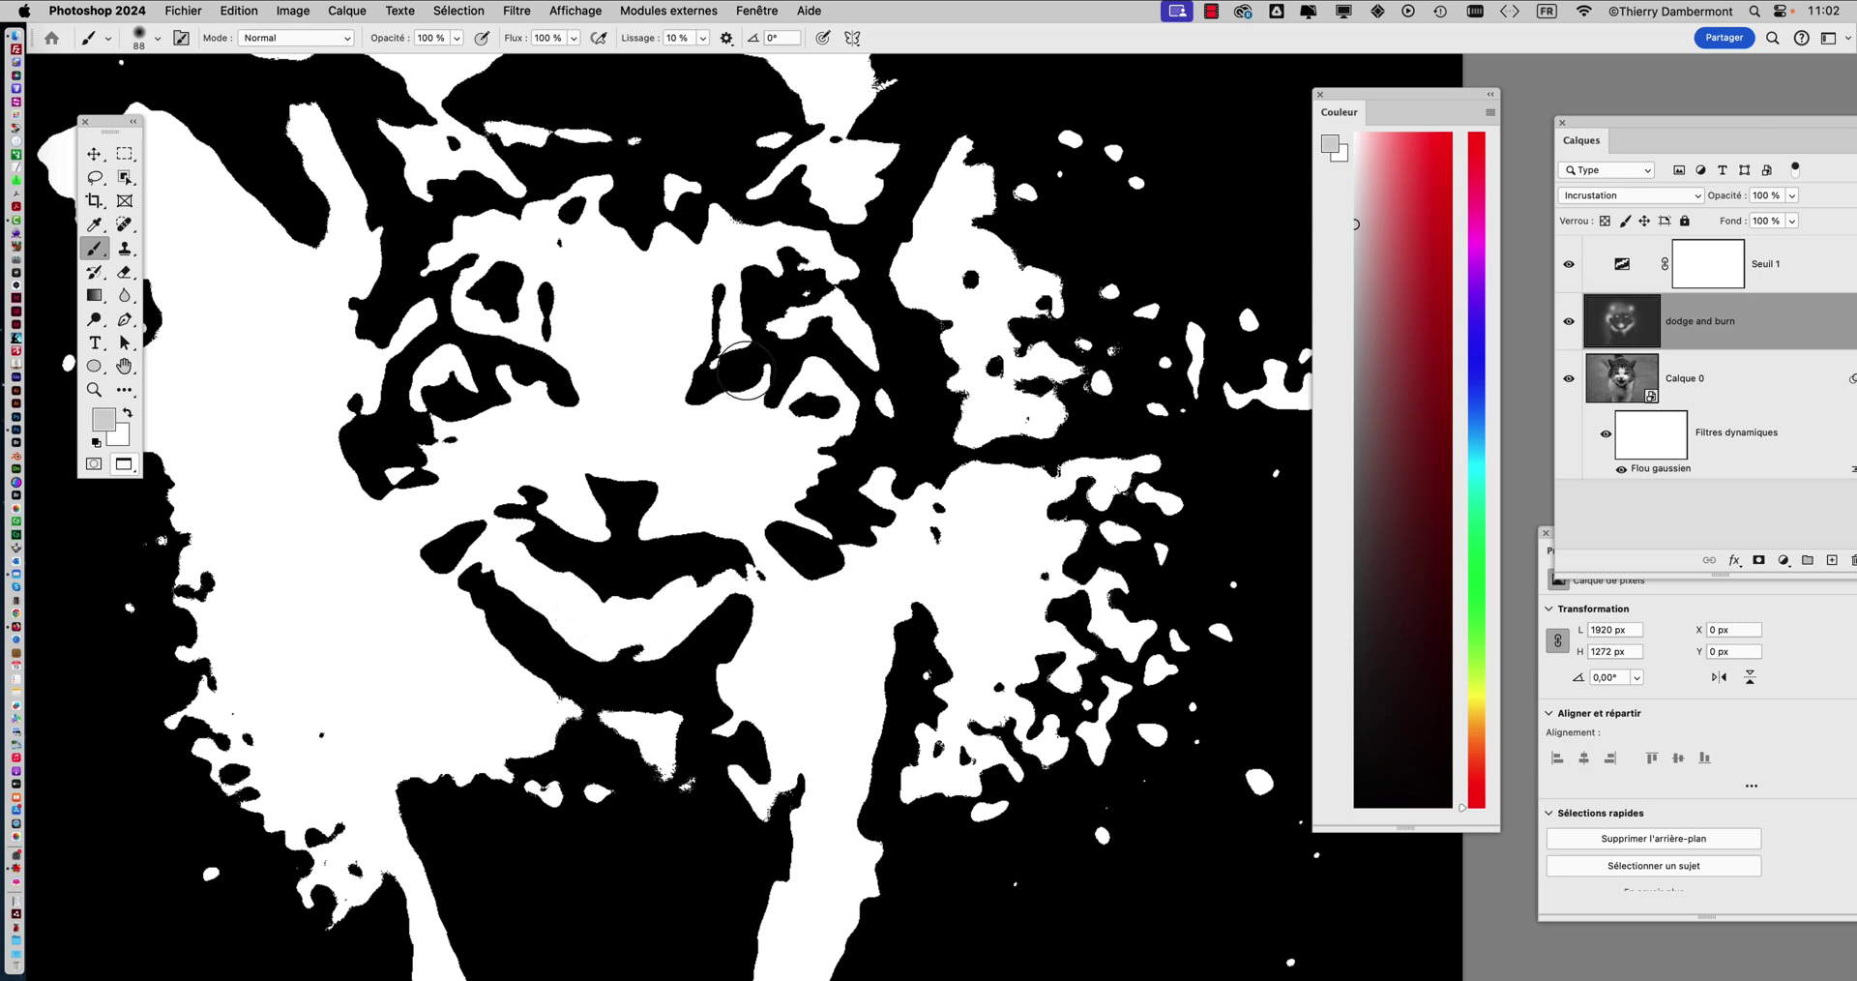
Step: Lighten both eyes with light grey at 88 px, and darken the inner eye shapes with dark grey at 137 px
left_click_drag(745, 369, 718, 360)
mouse_move(472, 402)
left_mouse_down()
mouse_move(515, 378)
mouse_move(491, 399)
mouse_move(443, 350)
mouse_move(427, 390)
left_mouse_up()
left_click_drag(902, 481, 928, 481)
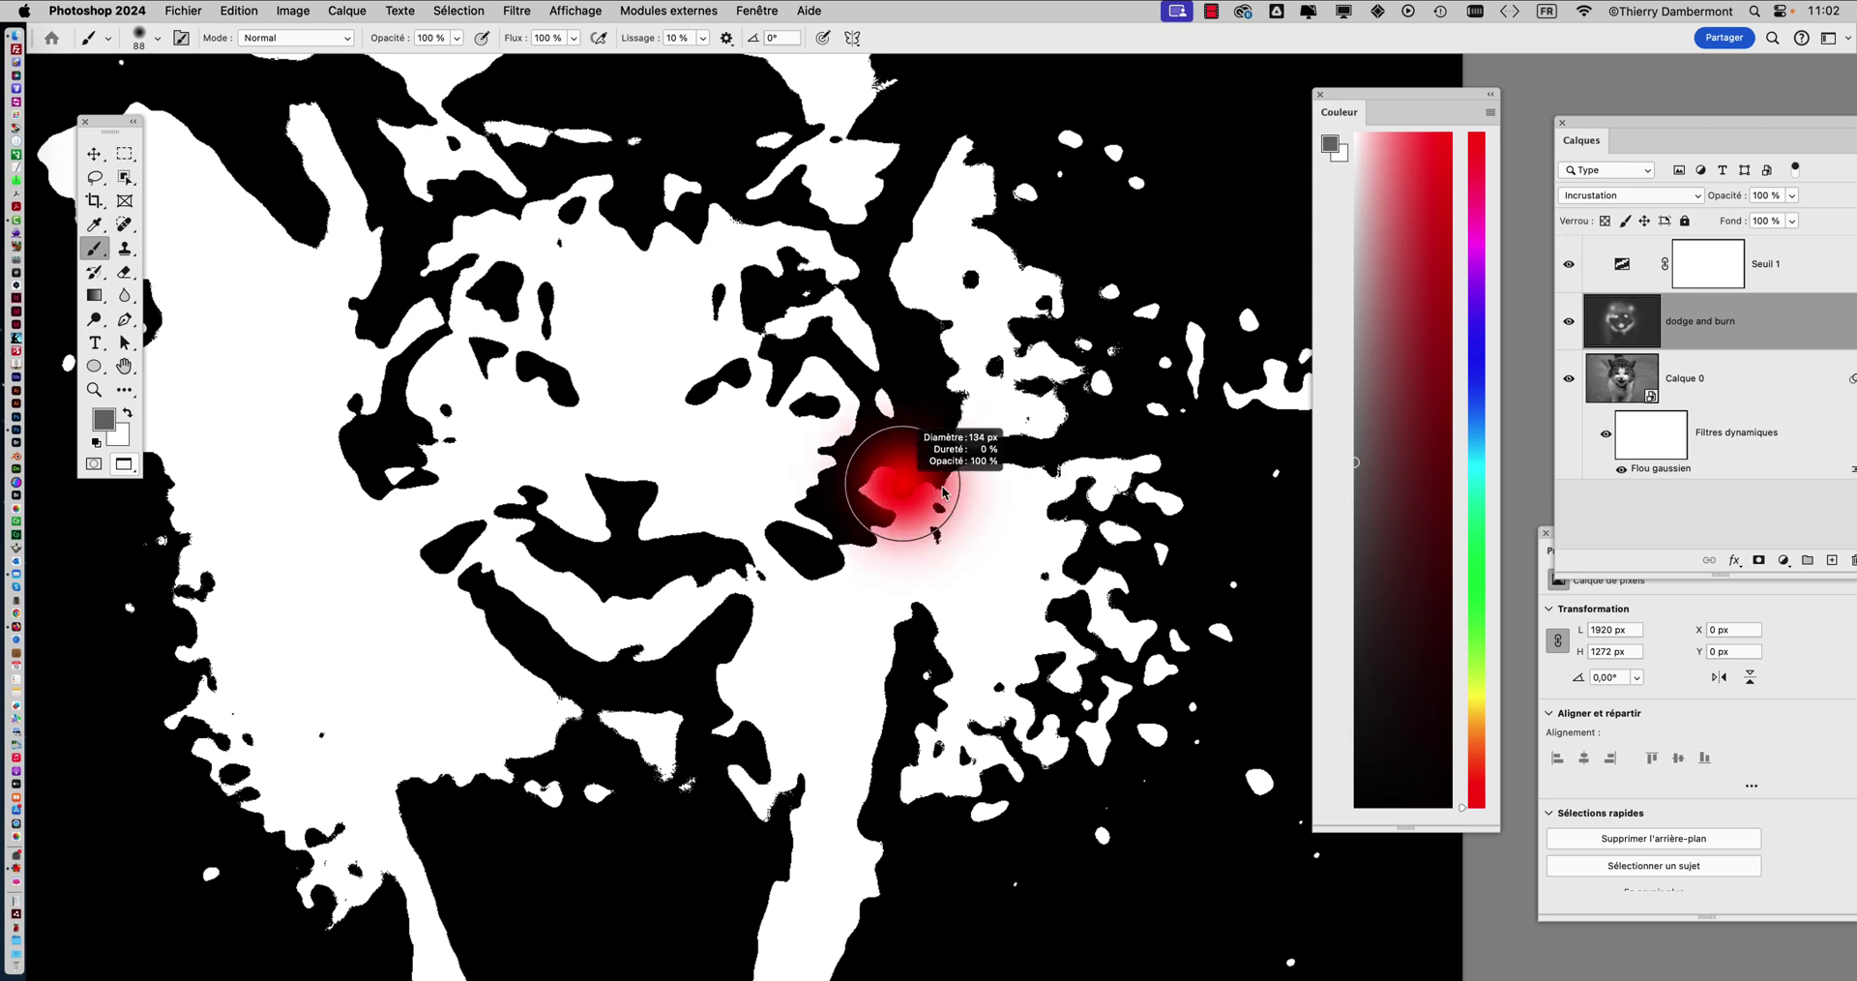
mouse_move(646, 400)
left_mouse_down()
mouse_move(597, 433)
mouse_move(522, 397)
left_mouse_up()
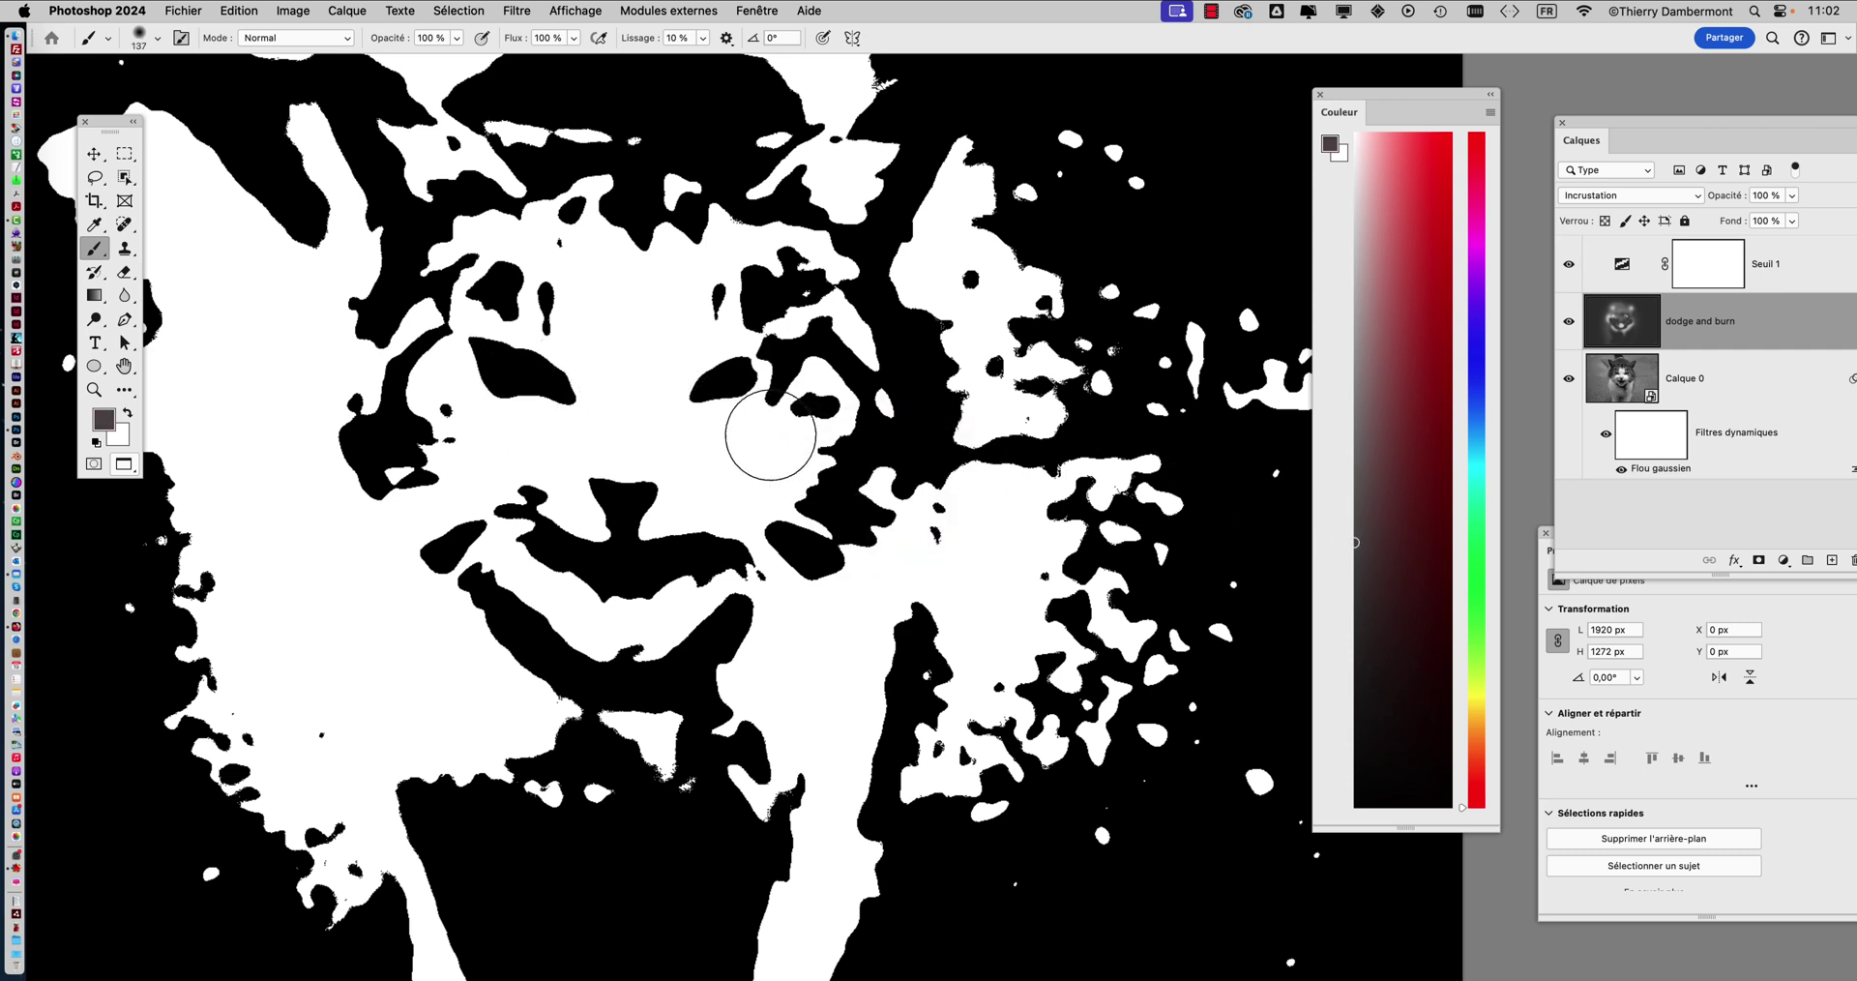
mouse_move(771, 435)
left_mouse_down()
mouse_move(707, 398)
mouse_move(688, 414)
mouse_move(756, 365)
left_mouse_up()
left_click_drag(599, 393, 465, 394)
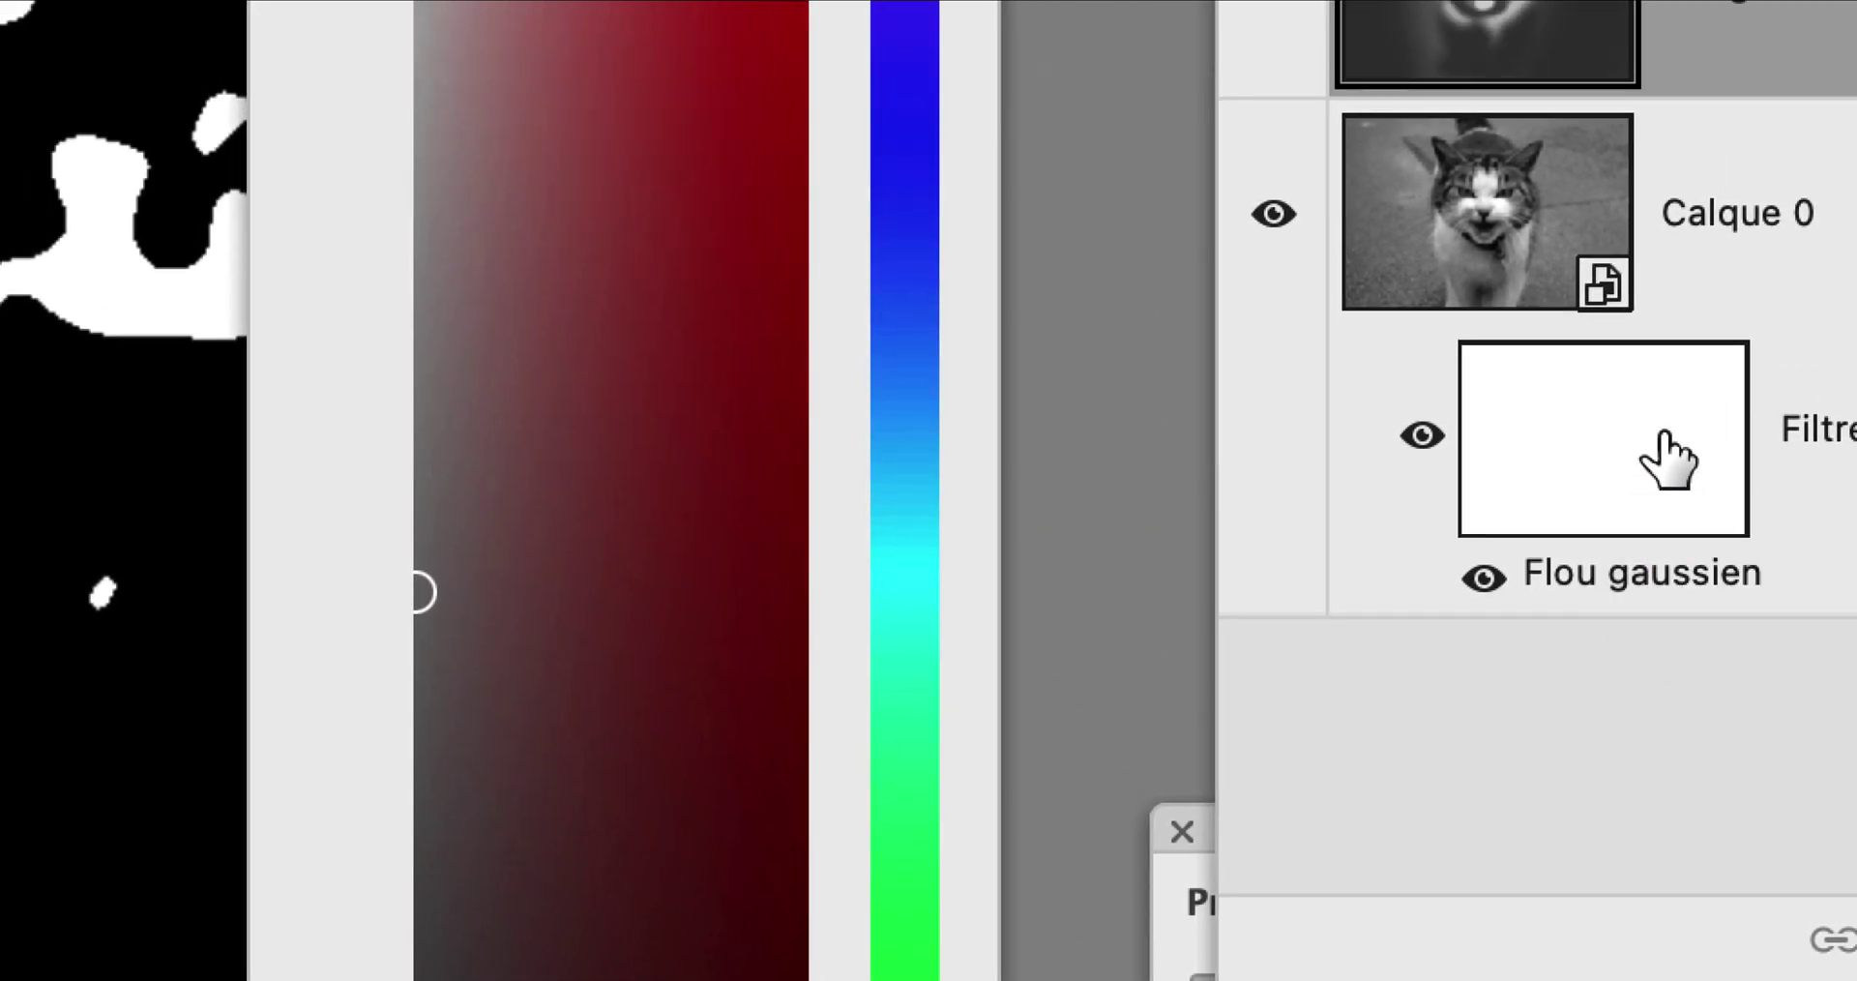
Step: Paint small highlights in both eyes with light grey and a 31 px brush
scroll(689, 414, "up", 1)
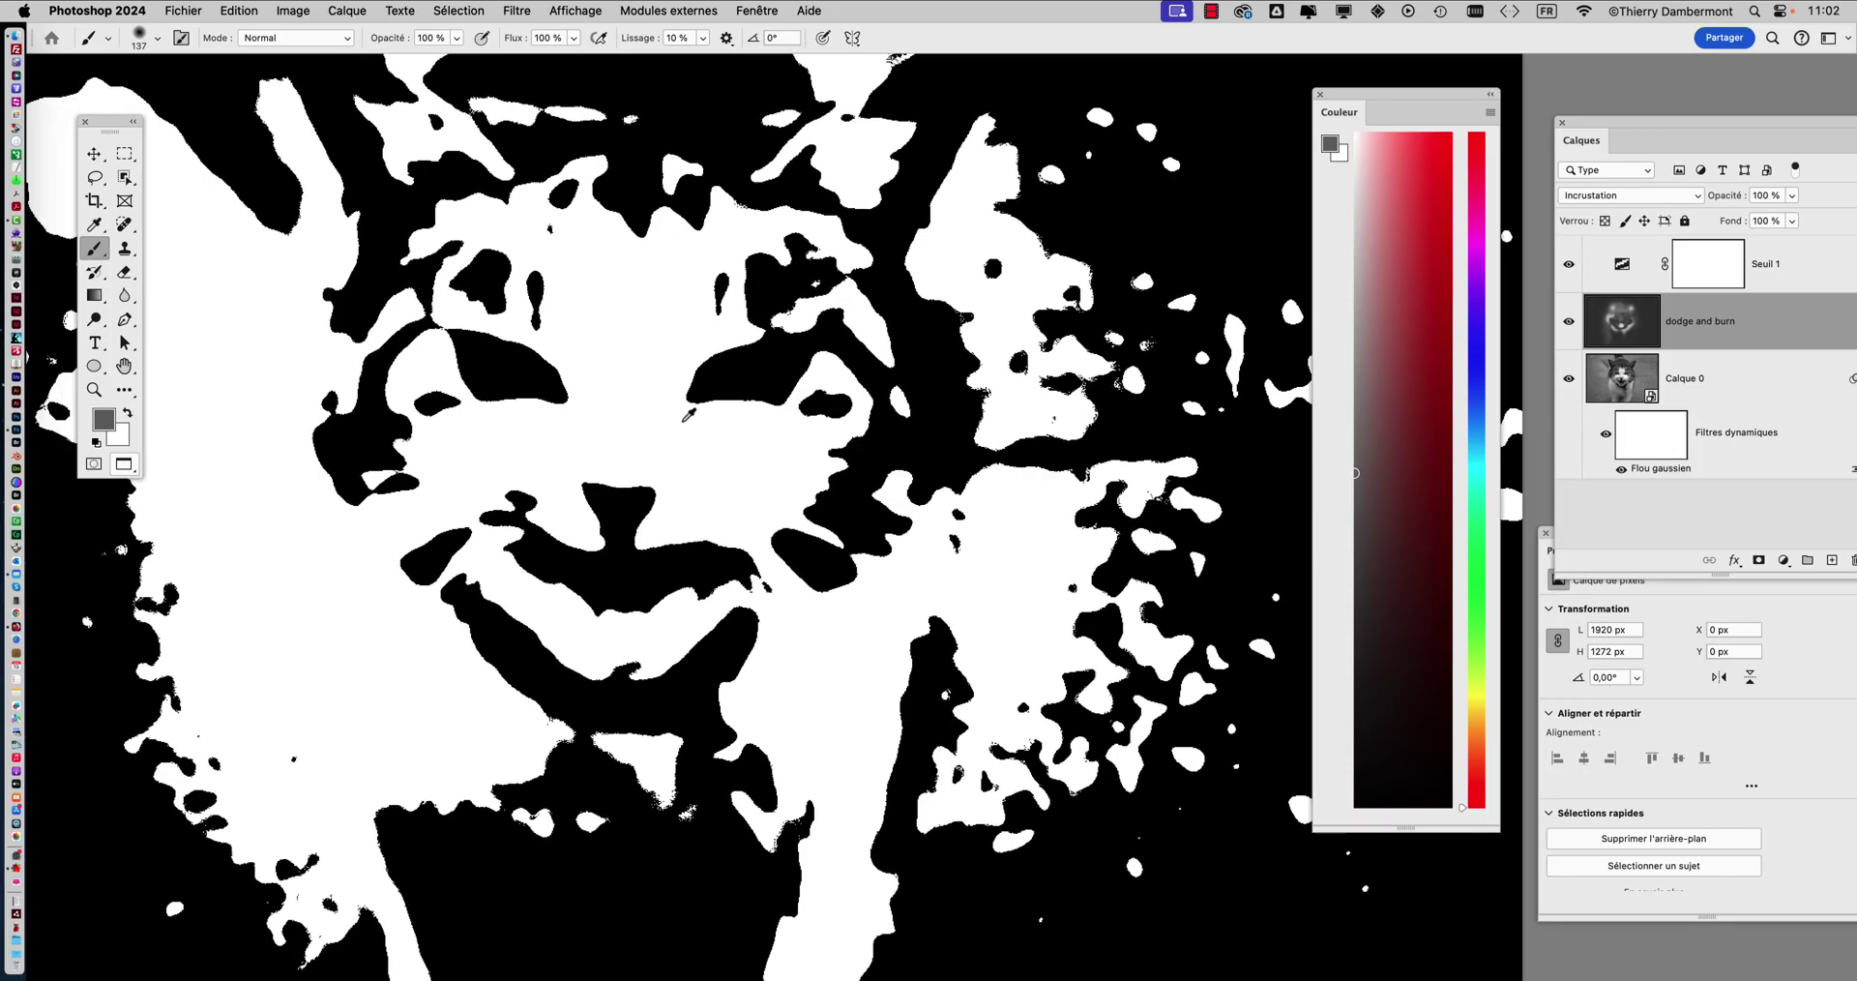
left_click_drag(687, 445, 631, 464)
scroll(774, 441, "up", 3)
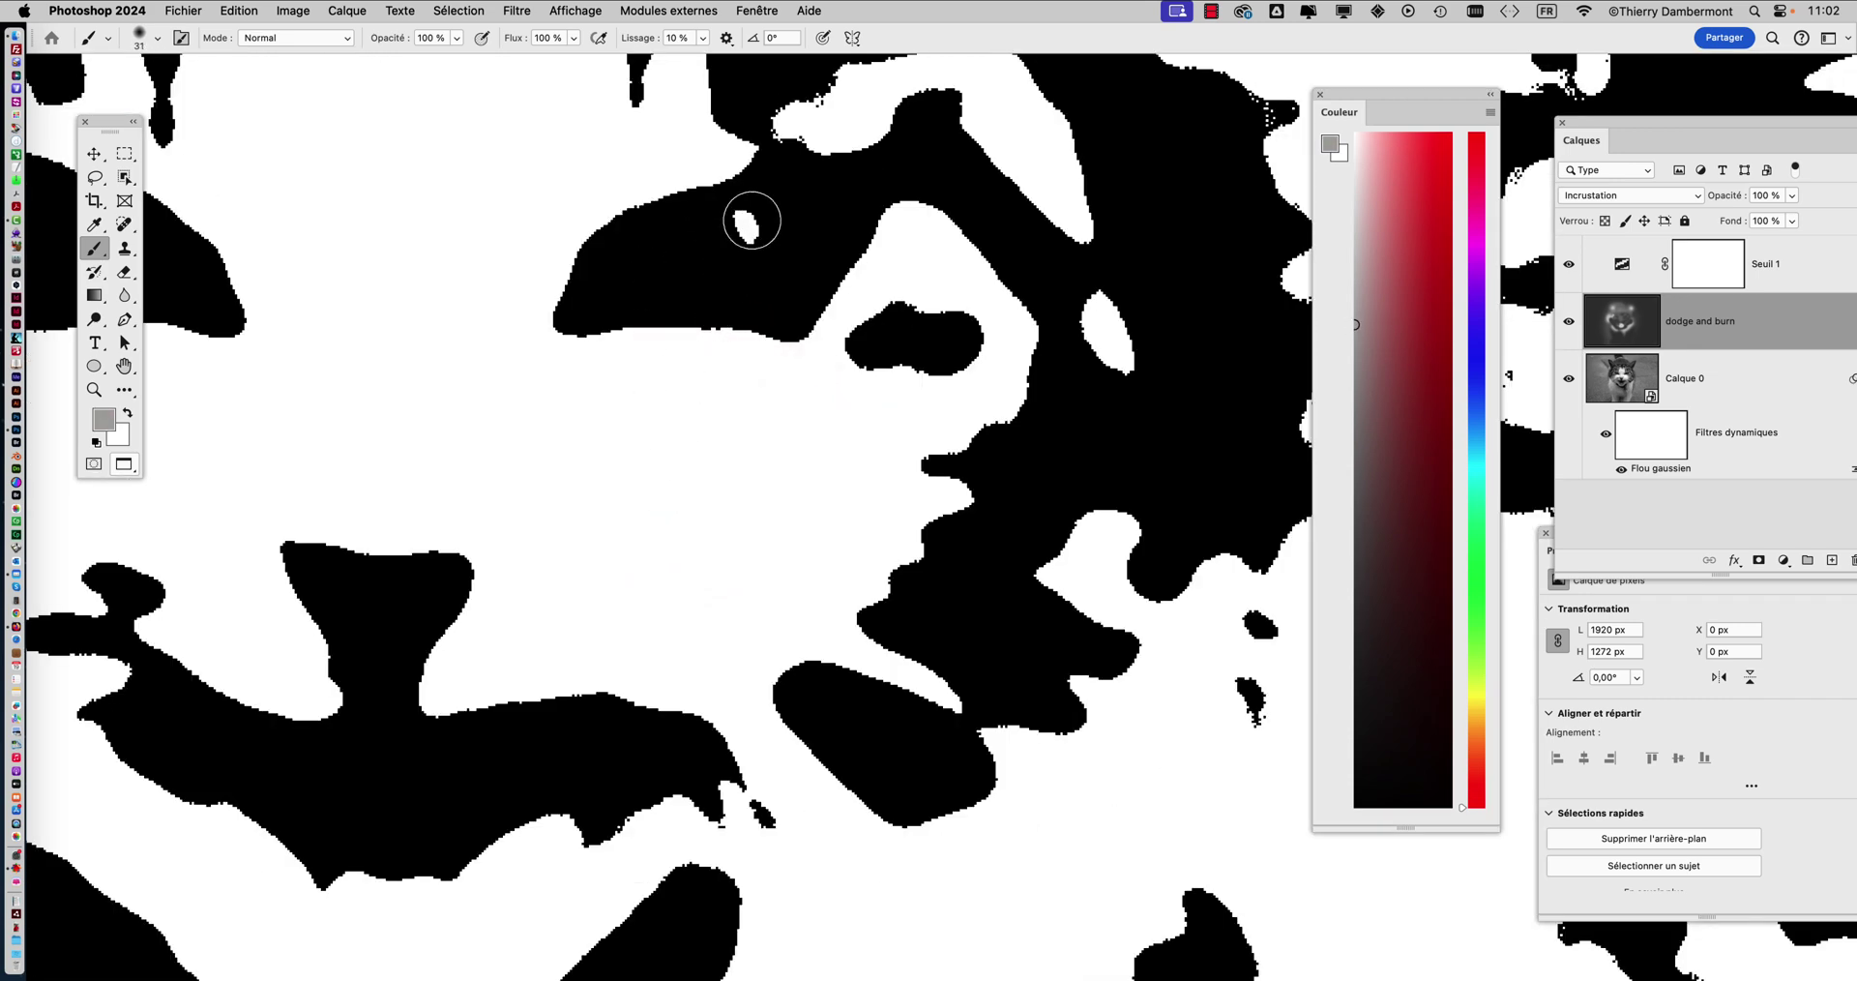
left_click_drag(751, 220, 746, 236)
scroll(974, 526, "left", 5)
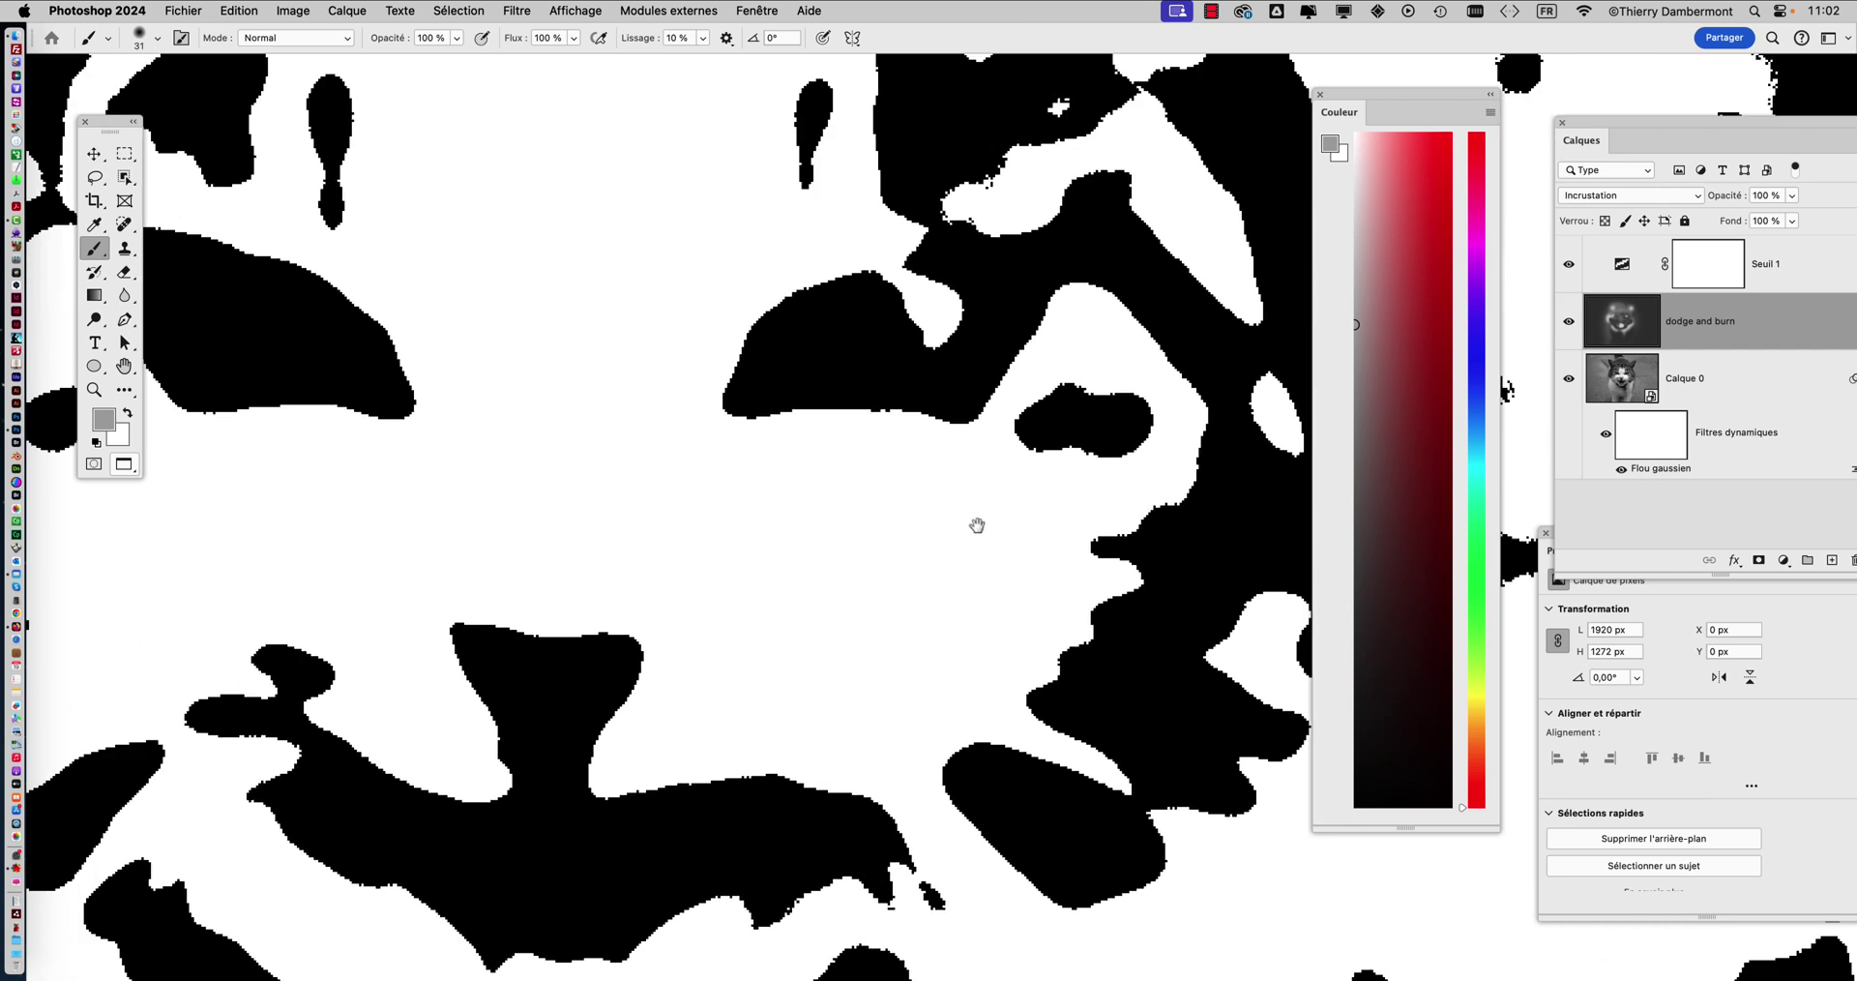
mouse_move(407, 305)
left_mouse_down()
mouse_move(413, 356)
mouse_move(436, 329)
mouse_move(403, 311)
mouse_move(454, 390)
mouse_move(440, 374)
mouse_move(496, 351)
left_mouse_up()
scroll(702, 507, "down", 1)
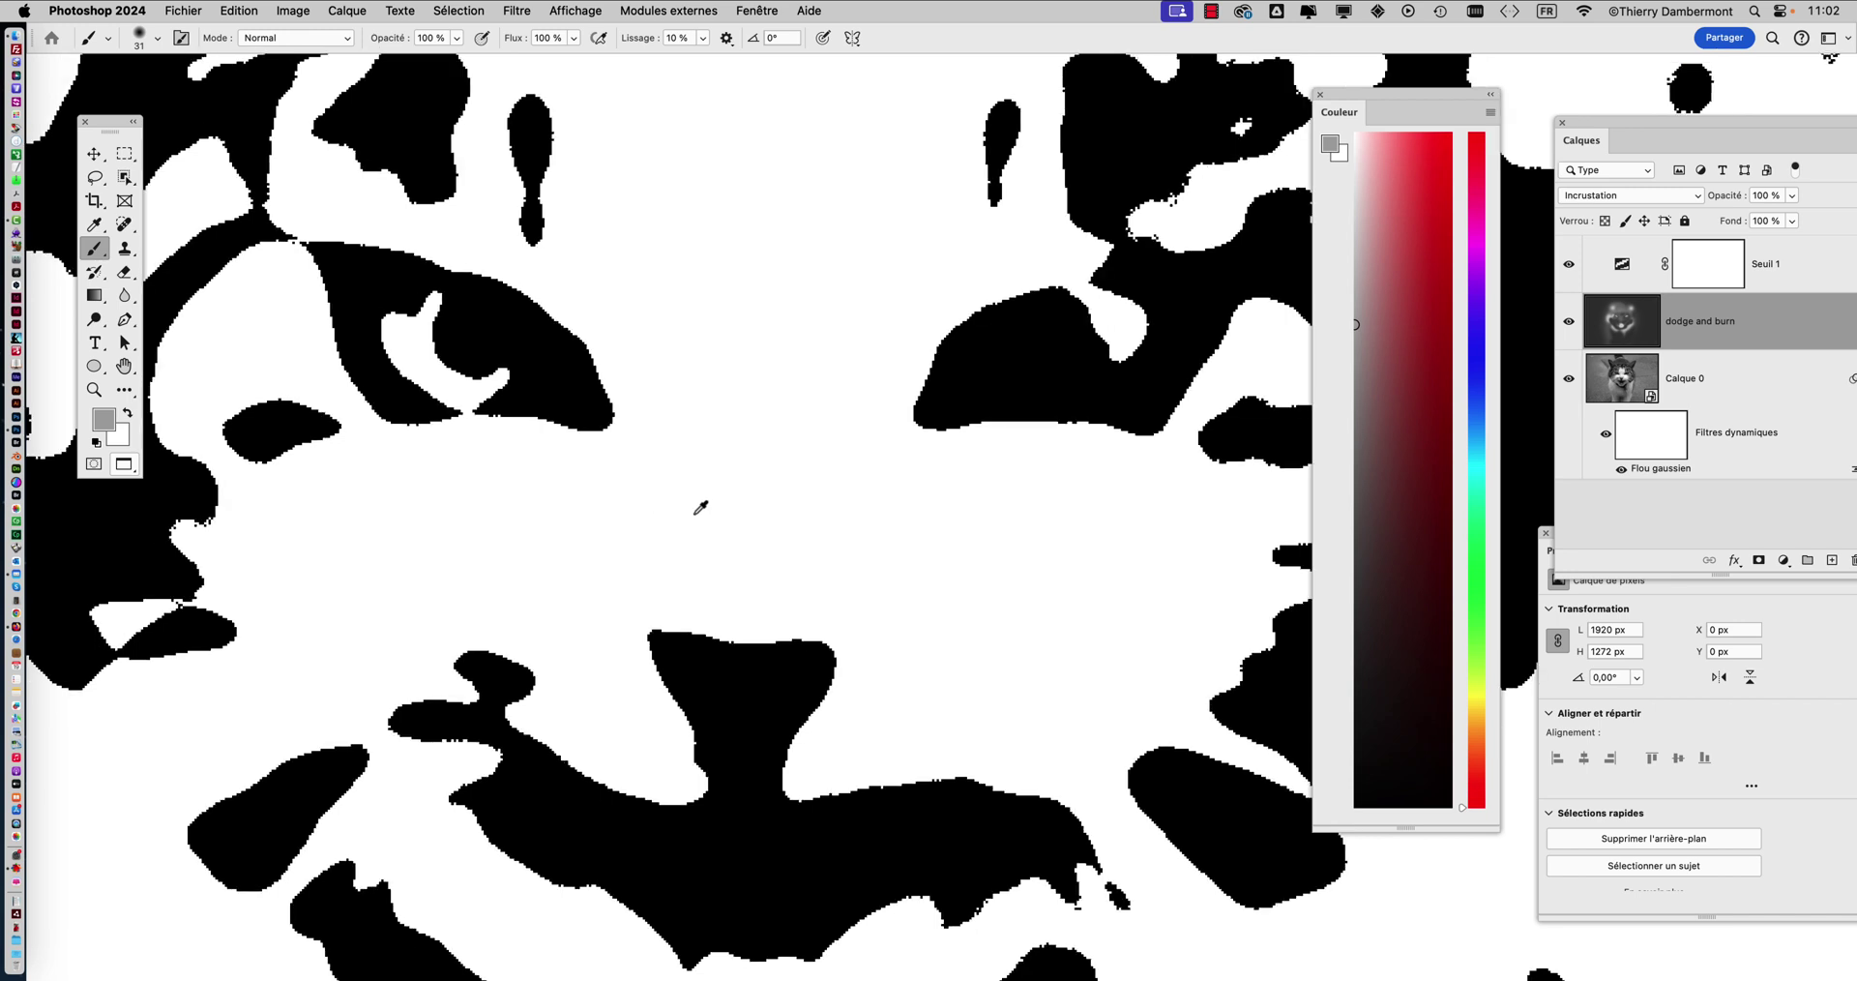
Step: Undo the last eye stroke, refill the right-hand eye with dark grey at 74 px, and paint its highlight with light grey at 41 px
mouse_move(1089, 387)
left_mouse_down()
mouse_move(973, 361)
mouse_move(993, 429)
mouse_move(985, 357)
mouse_move(1094, 447)
mouse_move(978, 404)
mouse_move(1094, 404)
left_mouse_up()
key("super+z")
scroll(921, 507, "down", 3)
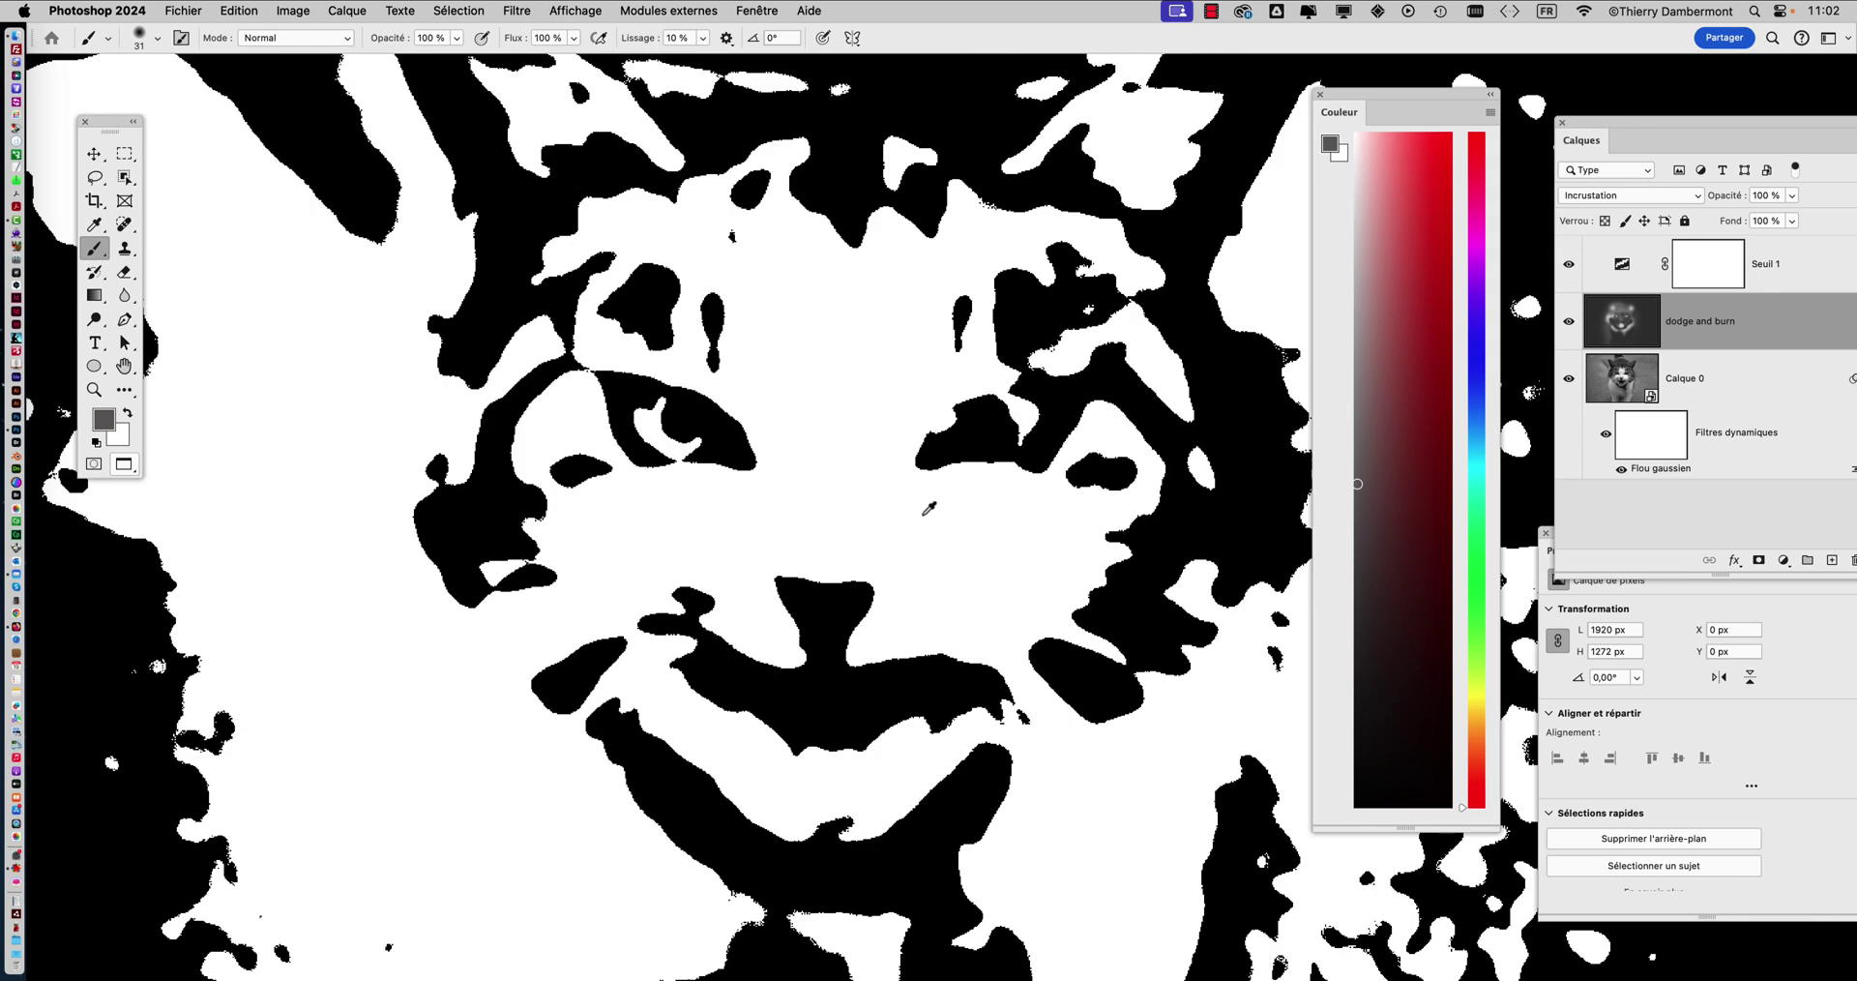
left_click_drag(1041, 512, 1083, 511)
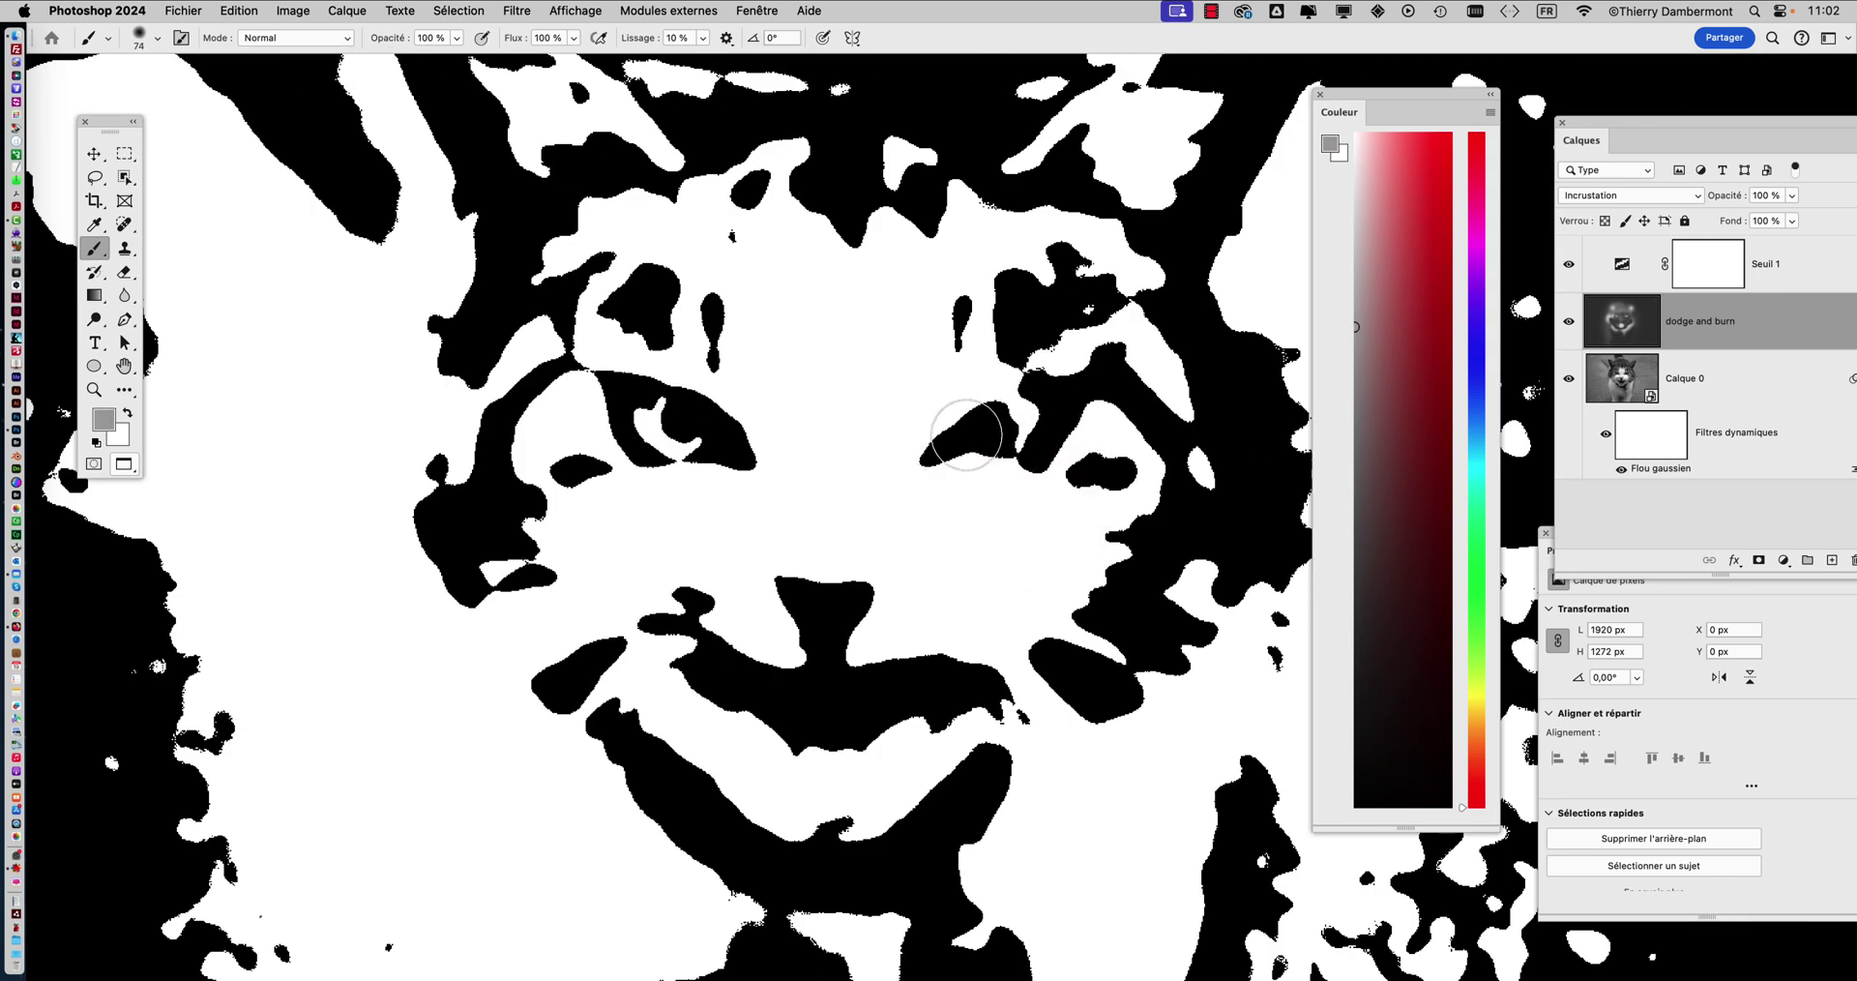
left_click_drag(1002, 443, 984, 439)
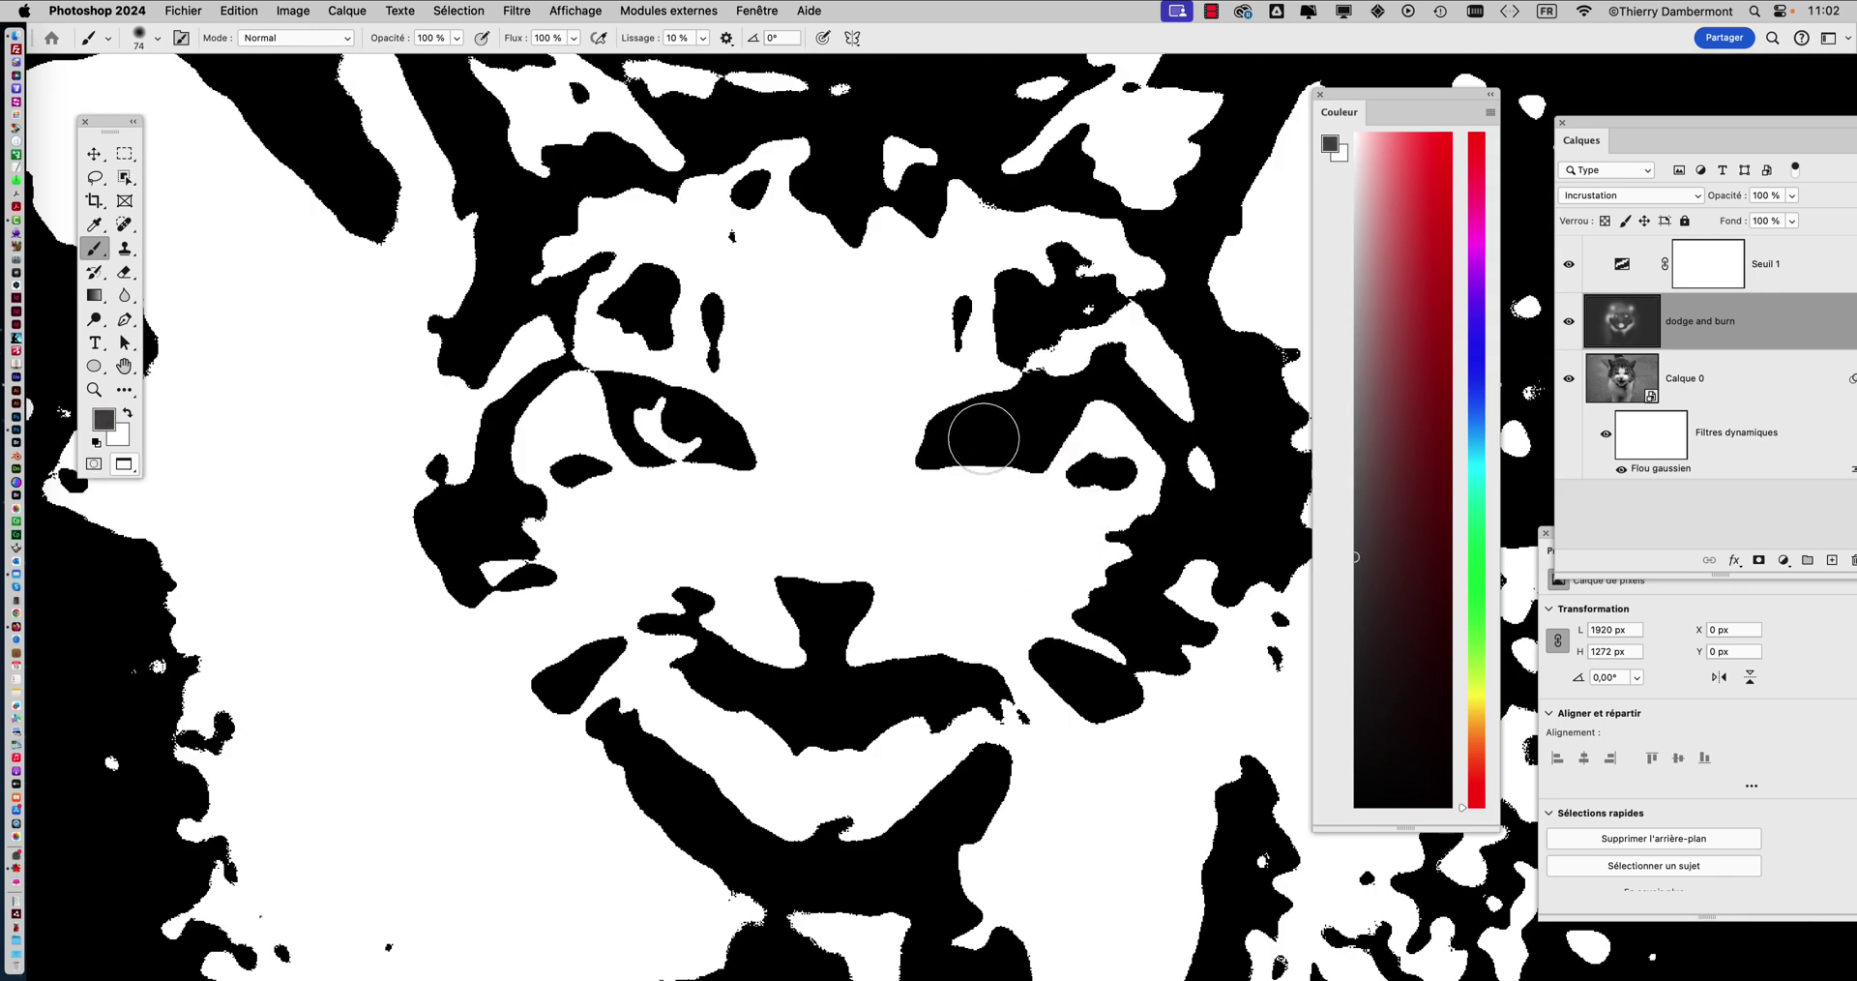
left_click_drag(1093, 503, 1061, 503)
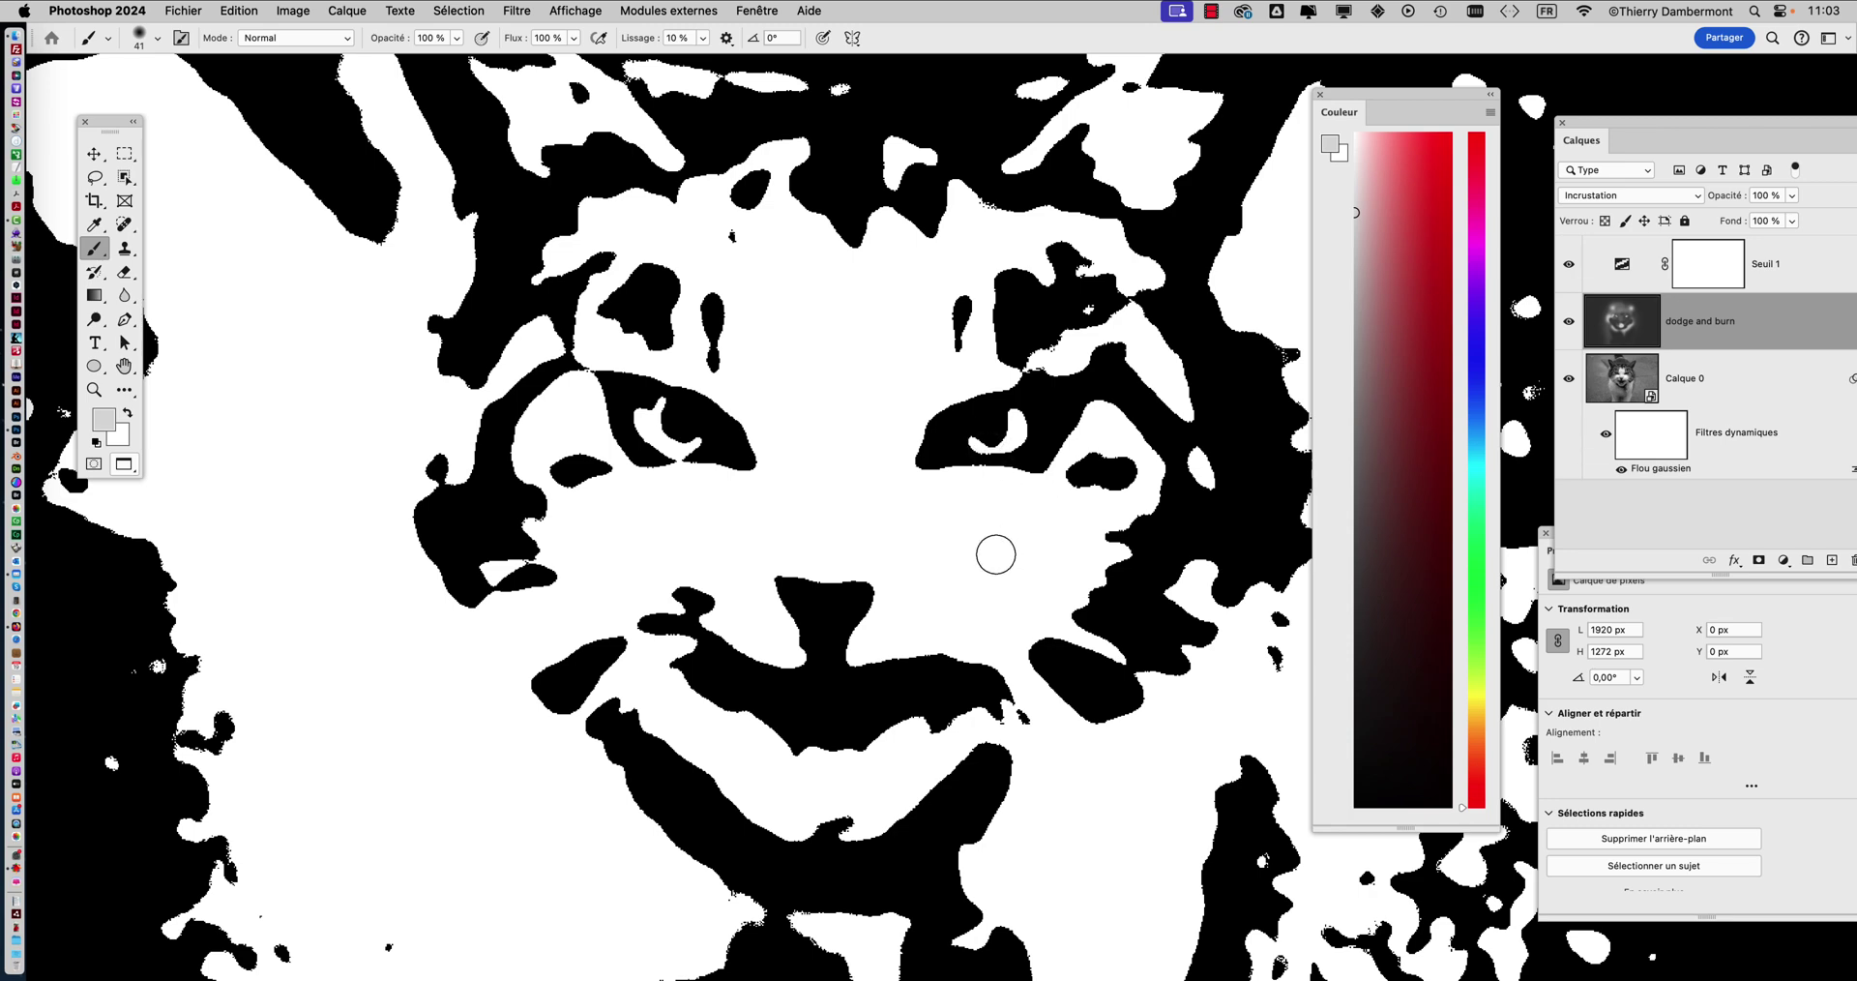
Step: Darken the markings above both eyes with dark grey and a 172 px brush
scroll(846, 411, "down", 3)
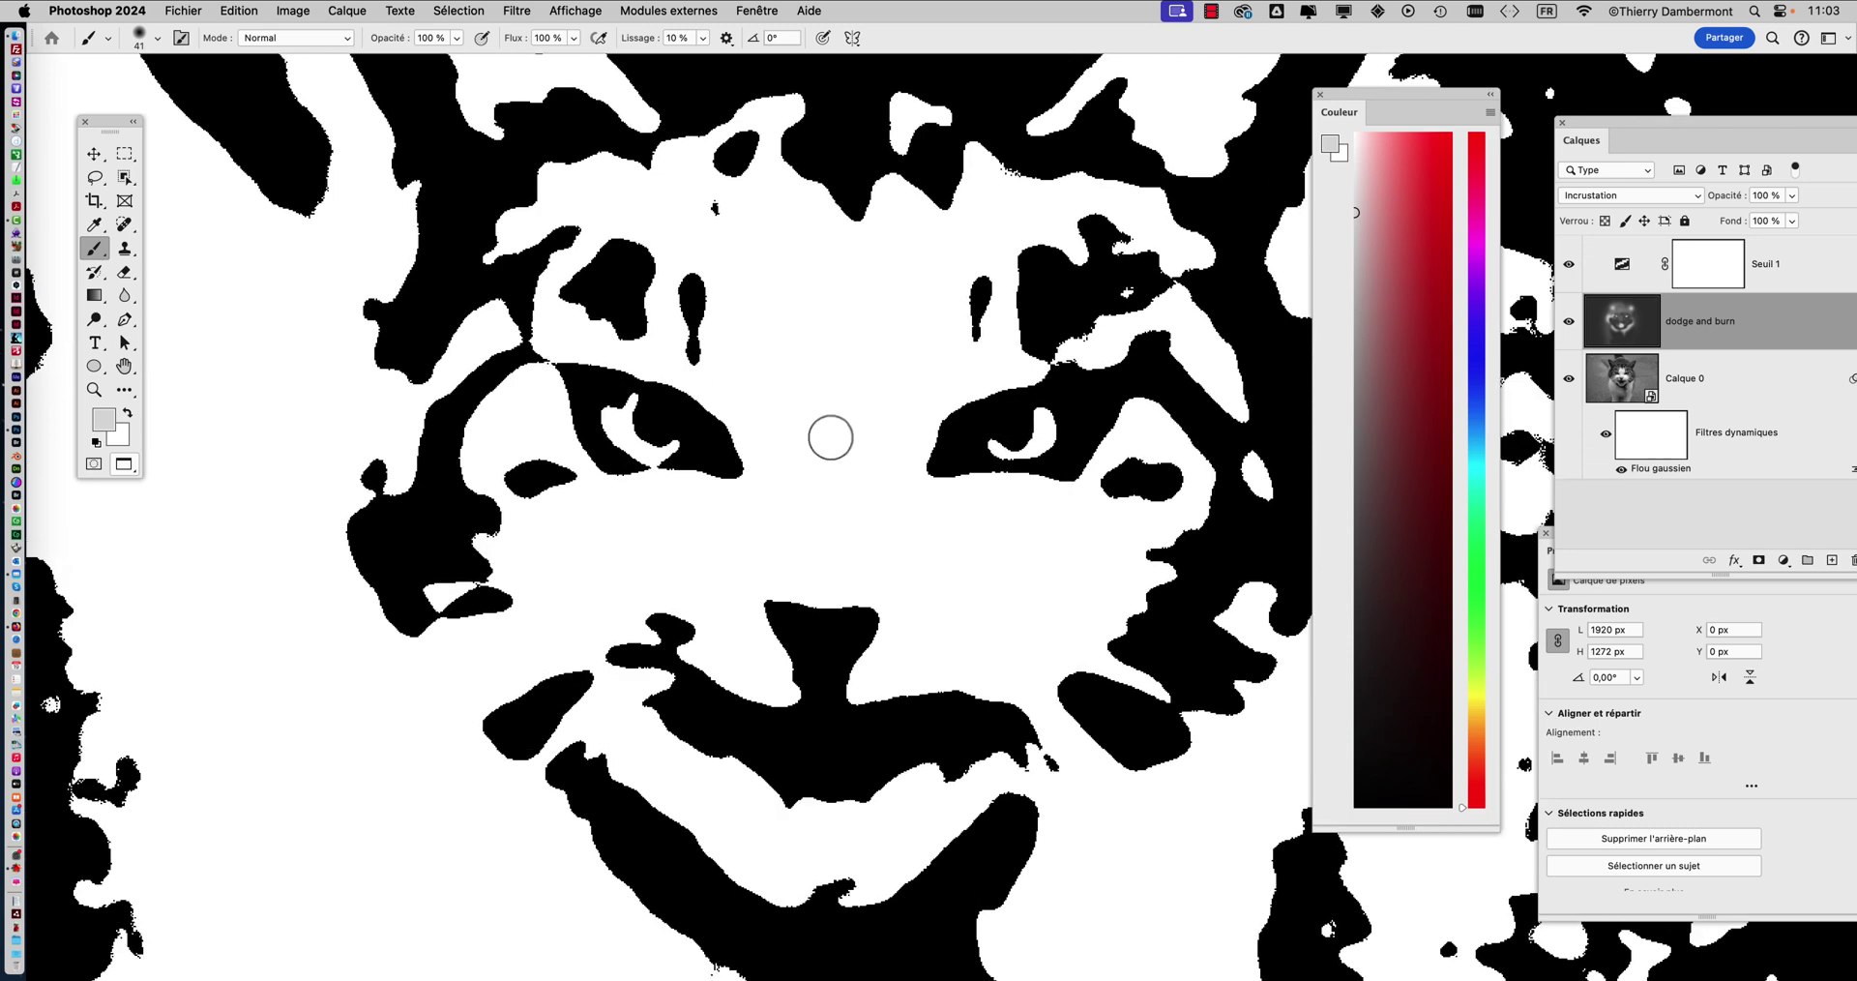
scroll(829, 432, "up", 4)
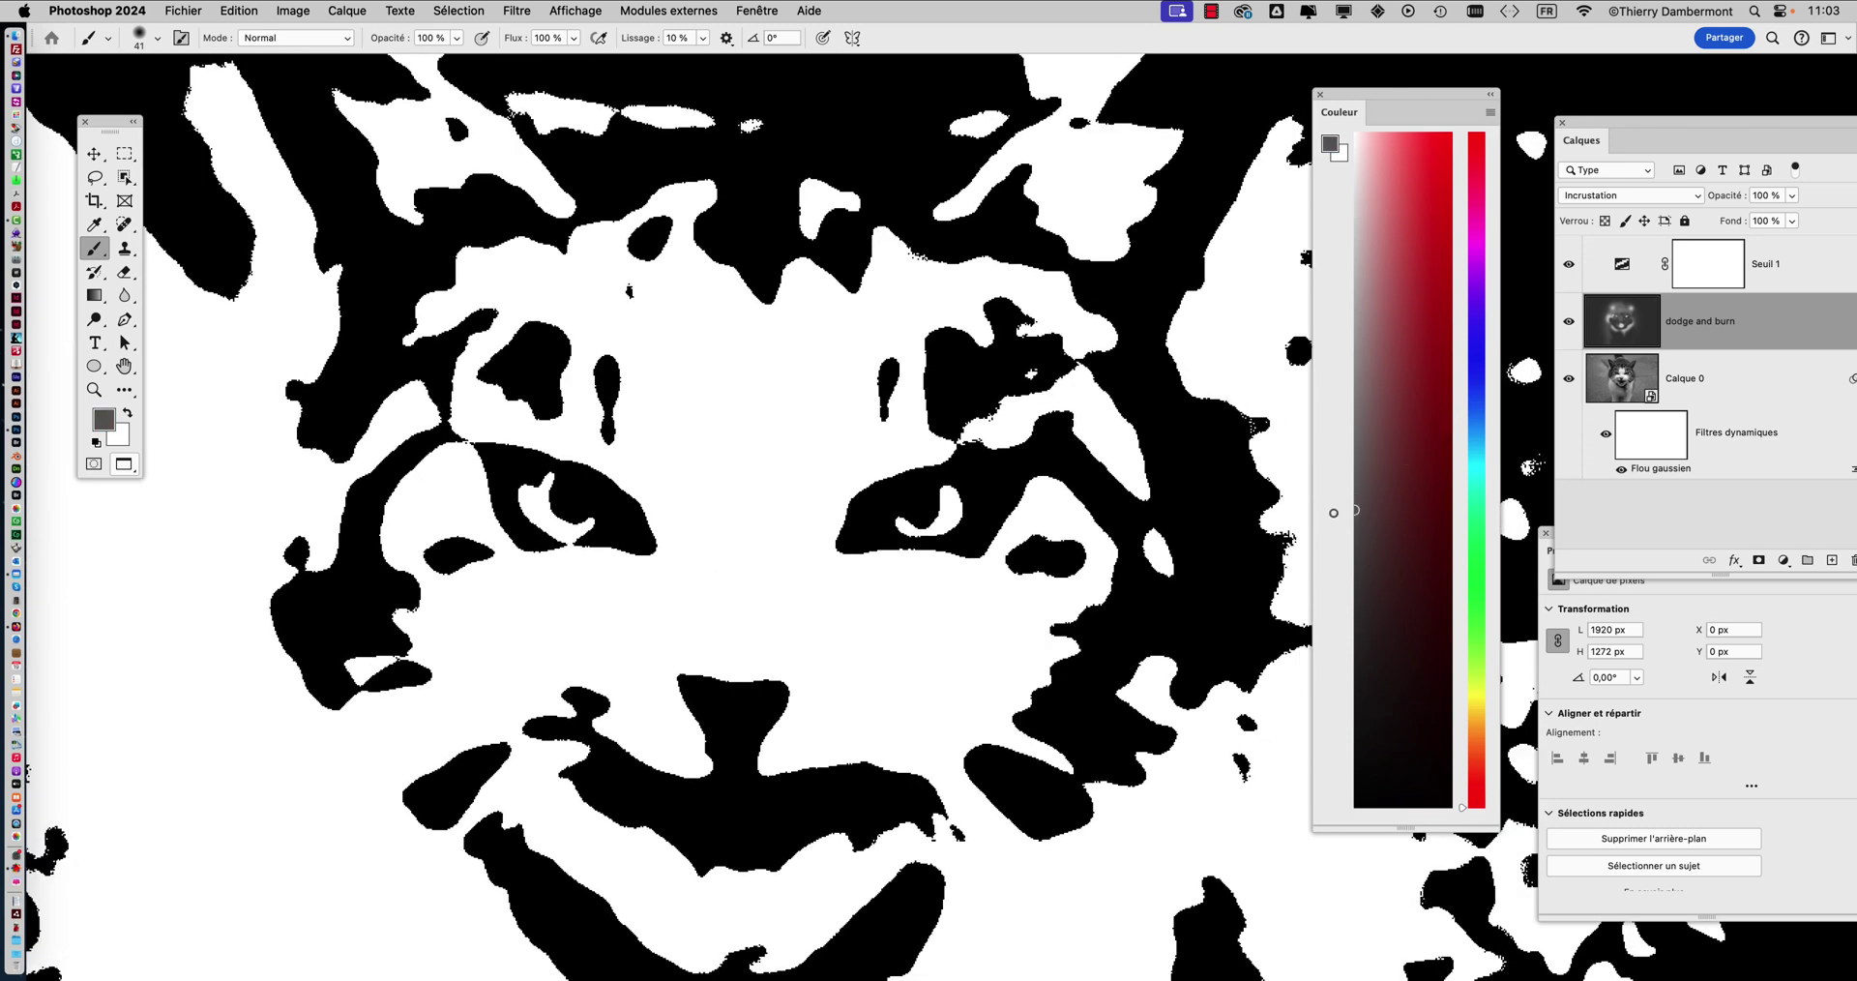
left_click_drag(970, 624, 1040, 624)
mouse_move(995, 332)
left_mouse_down()
mouse_move(842, 249)
mouse_move(570, 286)
mouse_move(782, 280)
mouse_move(429, 319)
mouse_move(499, 273)
mouse_move(460, 279)
left_mouse_up()
scroll(599, 329, "down", 1)
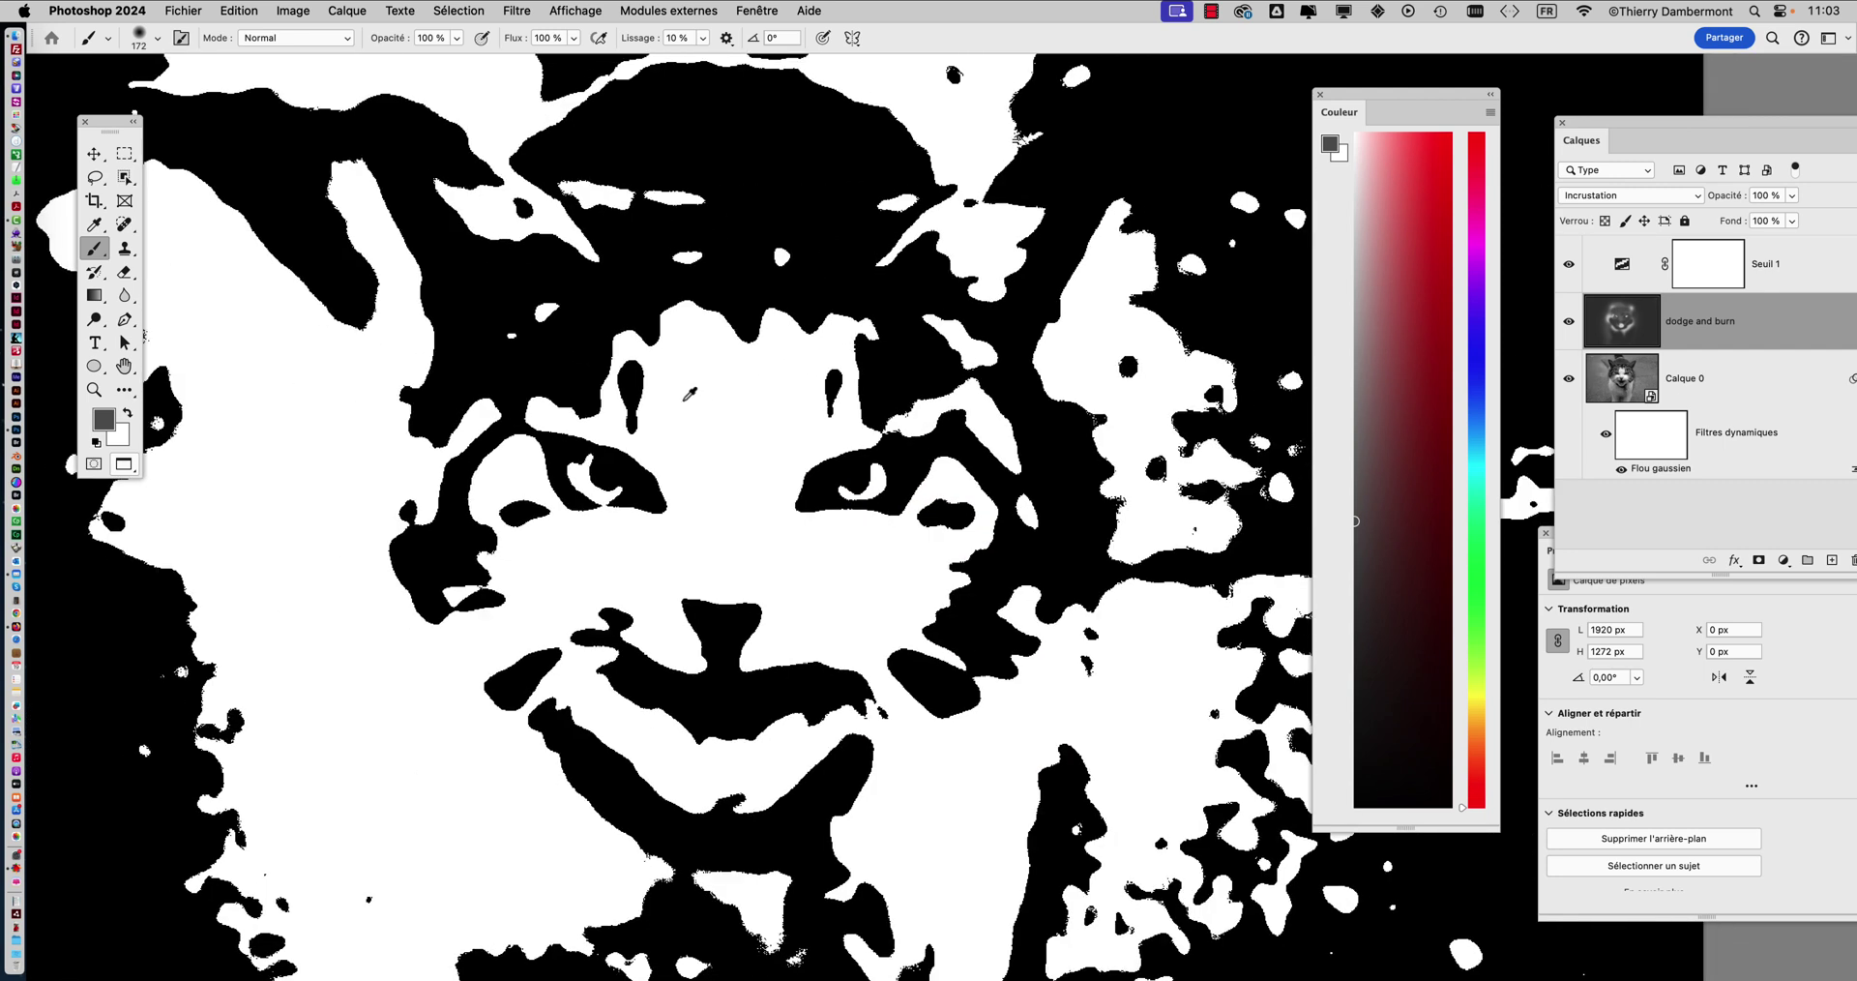
Step: Choose a lighter grey and lighten the cat's ears, forehead and both cheeks with the 172 px brush
left_click_drag(1437, 410, 1355, 316)
mouse_move(508, 164)
left_mouse_down()
mouse_move(465, 268)
mouse_move(394, 187)
left_mouse_up()
mouse_move(1060, 252)
left_mouse_down()
mouse_move(1086, 151)
mouse_move(1101, 190)
left_mouse_up()
mouse_move(688, 341)
left_mouse_down()
mouse_move(759, 272)
mouse_move(768, 299)
mouse_move(812, 304)
left_mouse_up()
mouse_move(426, 571)
left_mouse_down()
mouse_move(390, 550)
mouse_move(415, 580)
left_mouse_up()
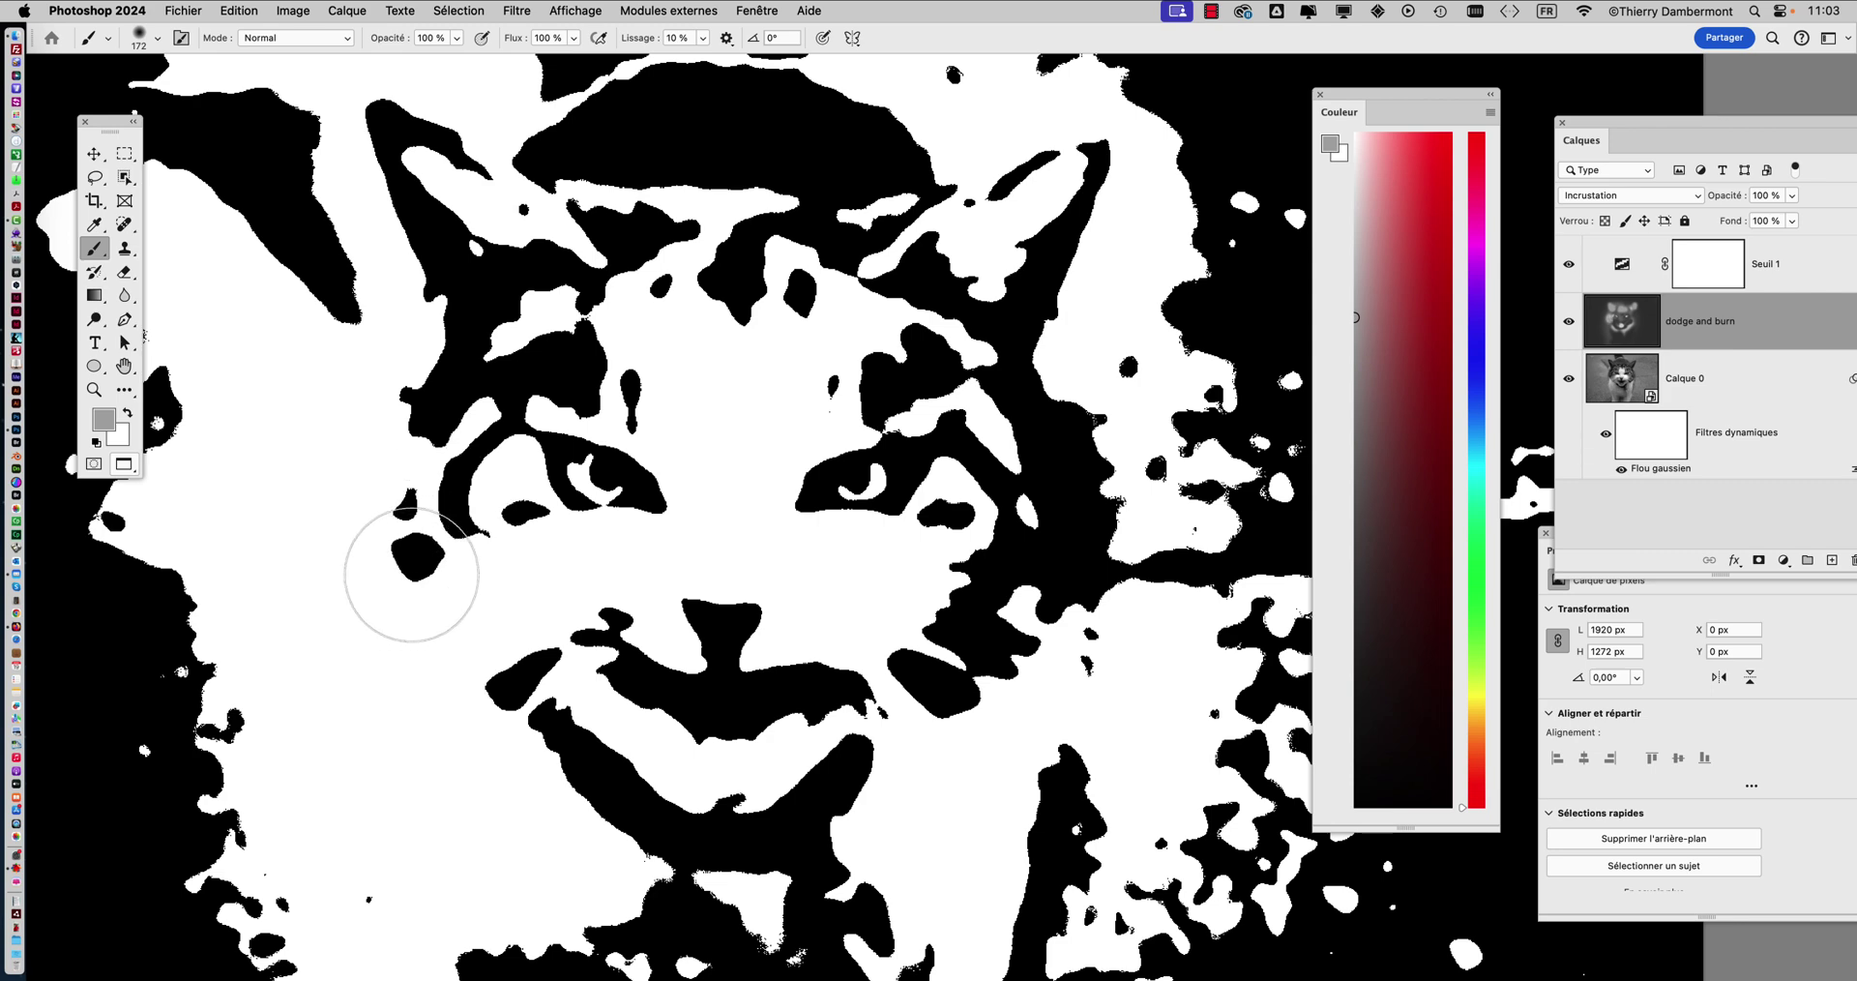
mouse_move(1001, 629)
left_mouse_down()
mouse_move(1022, 645)
mouse_move(996, 684)
mouse_move(1070, 697)
mouse_move(1049, 651)
mouse_move(970, 641)
mouse_move(876, 530)
left_mouse_up()
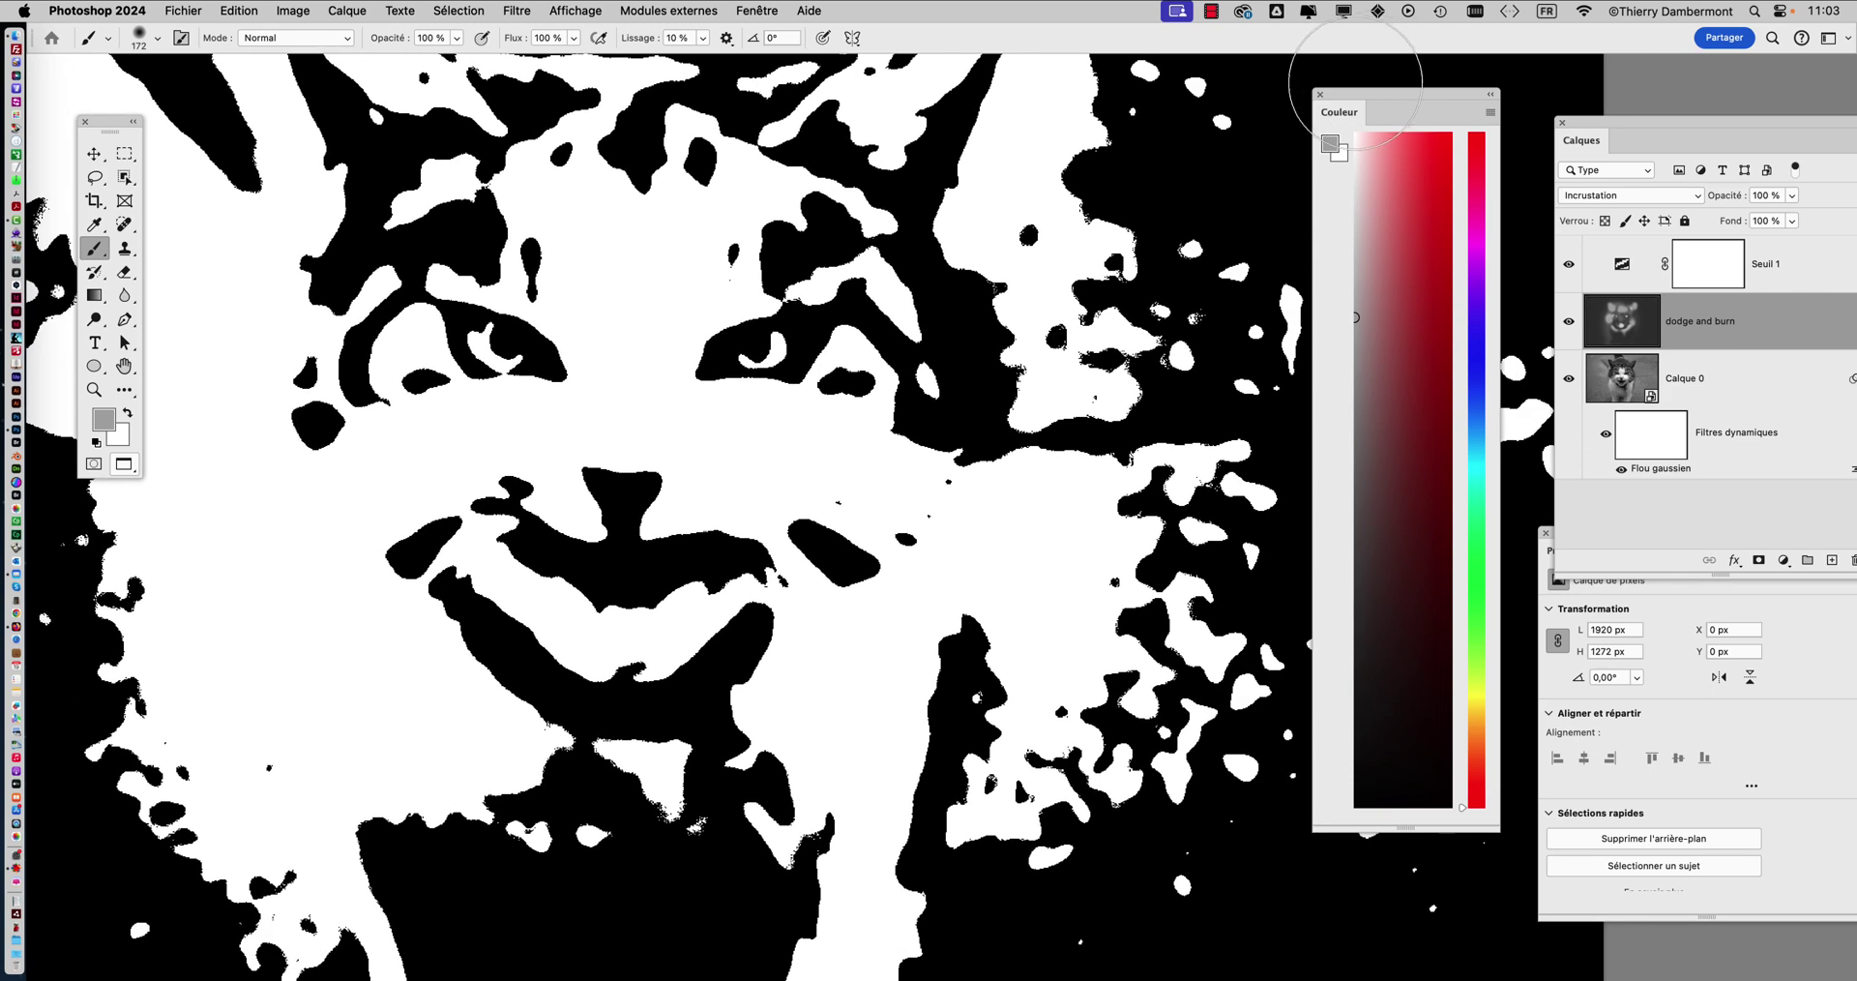
Step: Rearrange the Color and Layers panels, duplicate the dodge and burn layer, and hide the original
mouse_move(1364, 96)
left_mouse_down()
mouse_move(1145, 101)
mouse_move(457, 358)
mouse_move(291, 525)
mouse_move(1054, 512)
left_mouse_up()
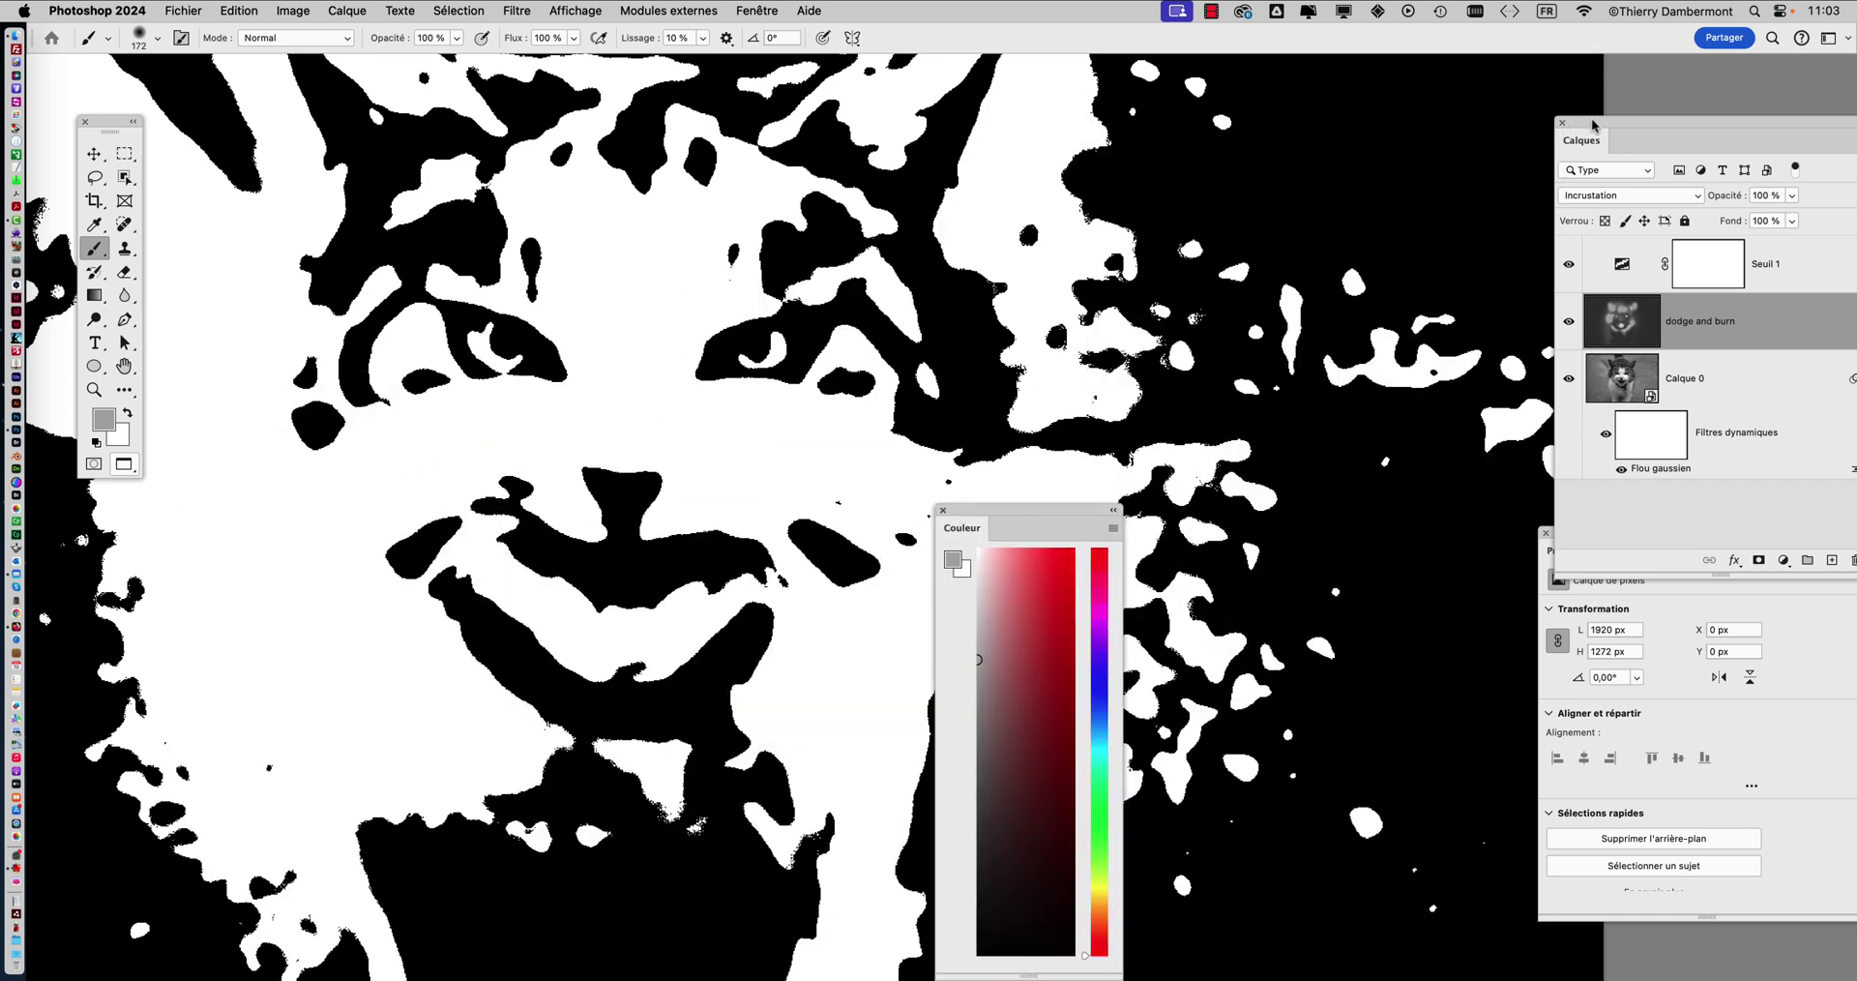
left_click_drag(1593, 123, 1243, 144)
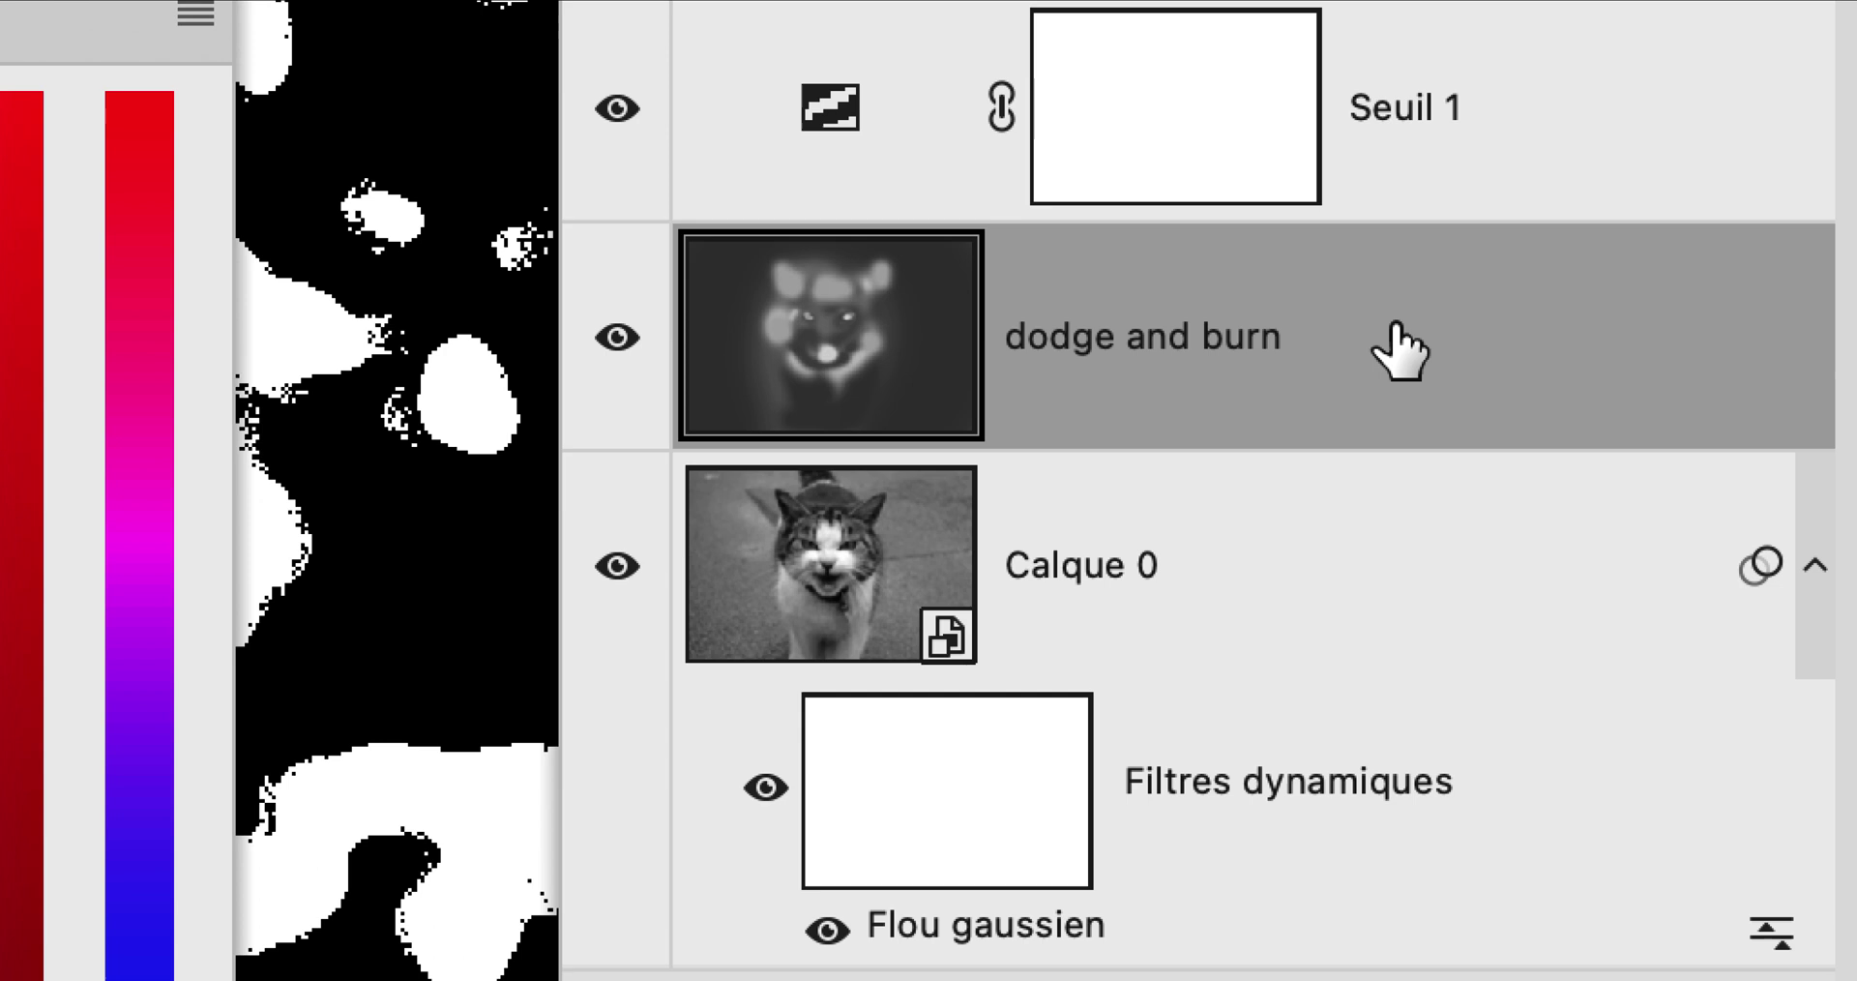
mouse_move(1400, 353)
left_mouse_down()
mouse_move(1397, 332)
mouse_move(1430, 419)
mouse_move(1481, 747)
left_mouse_up()
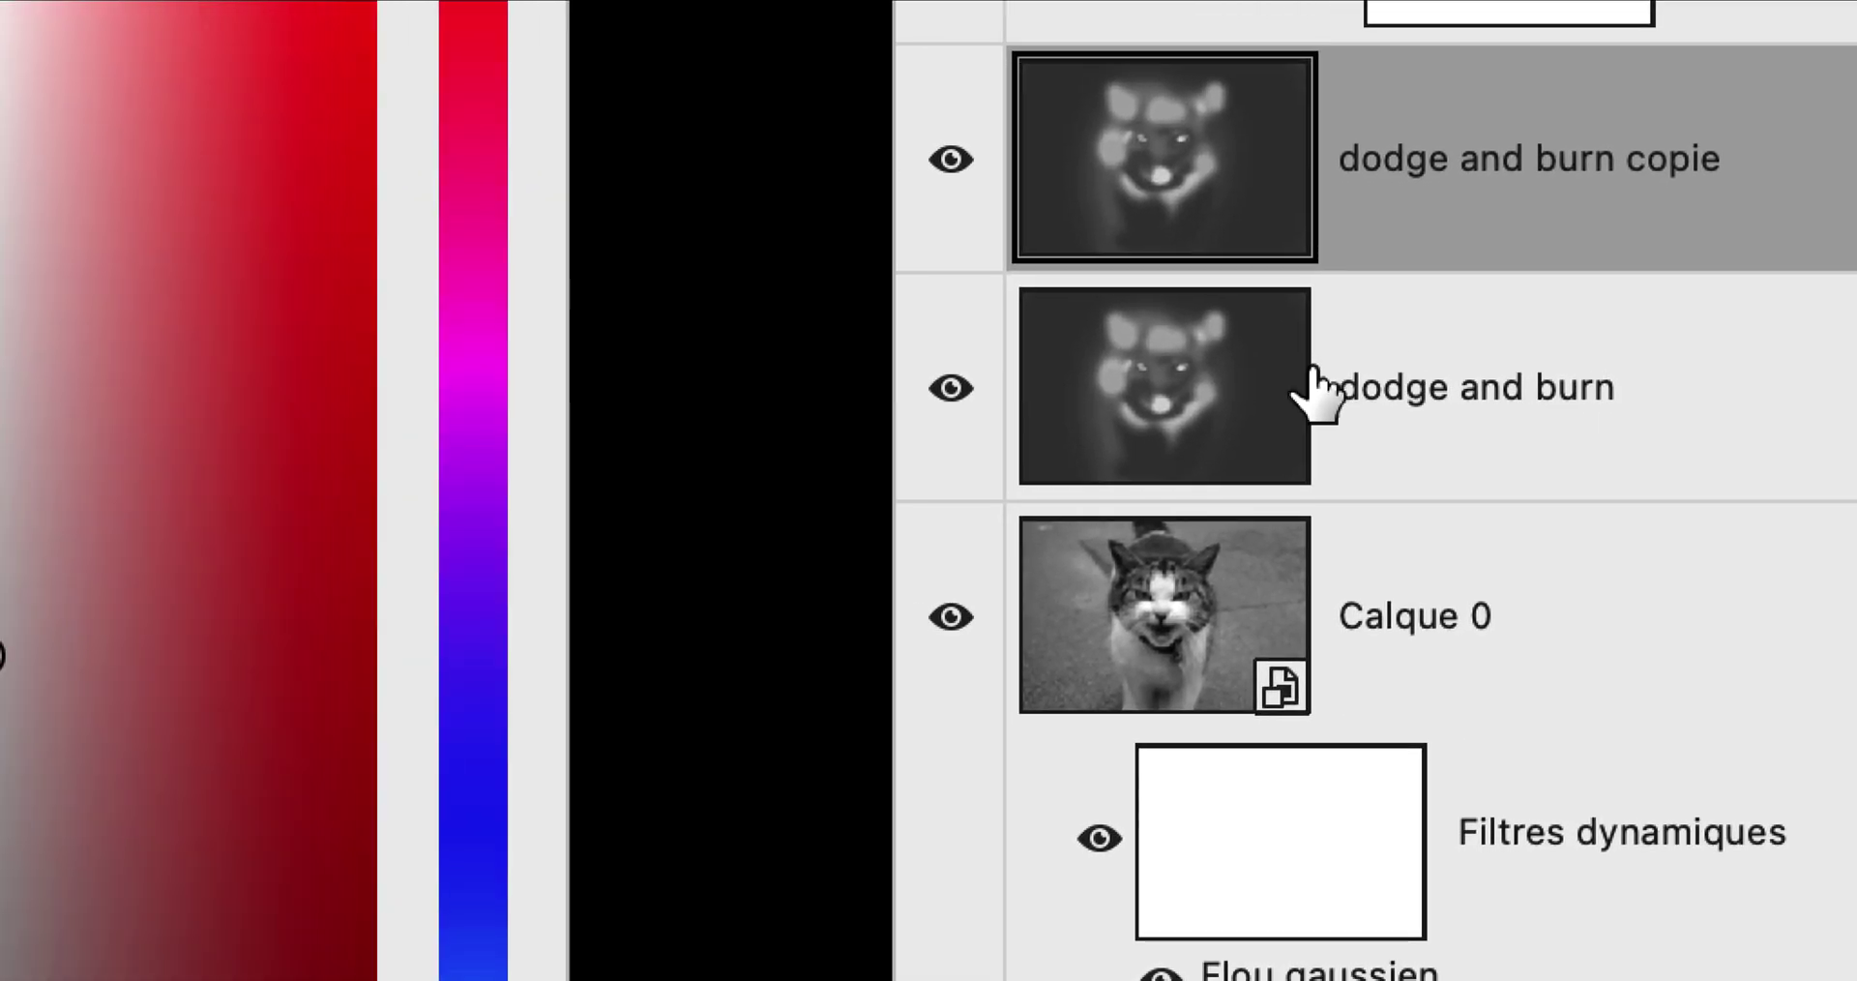
left_click(883, 388)
left_click(645, 388)
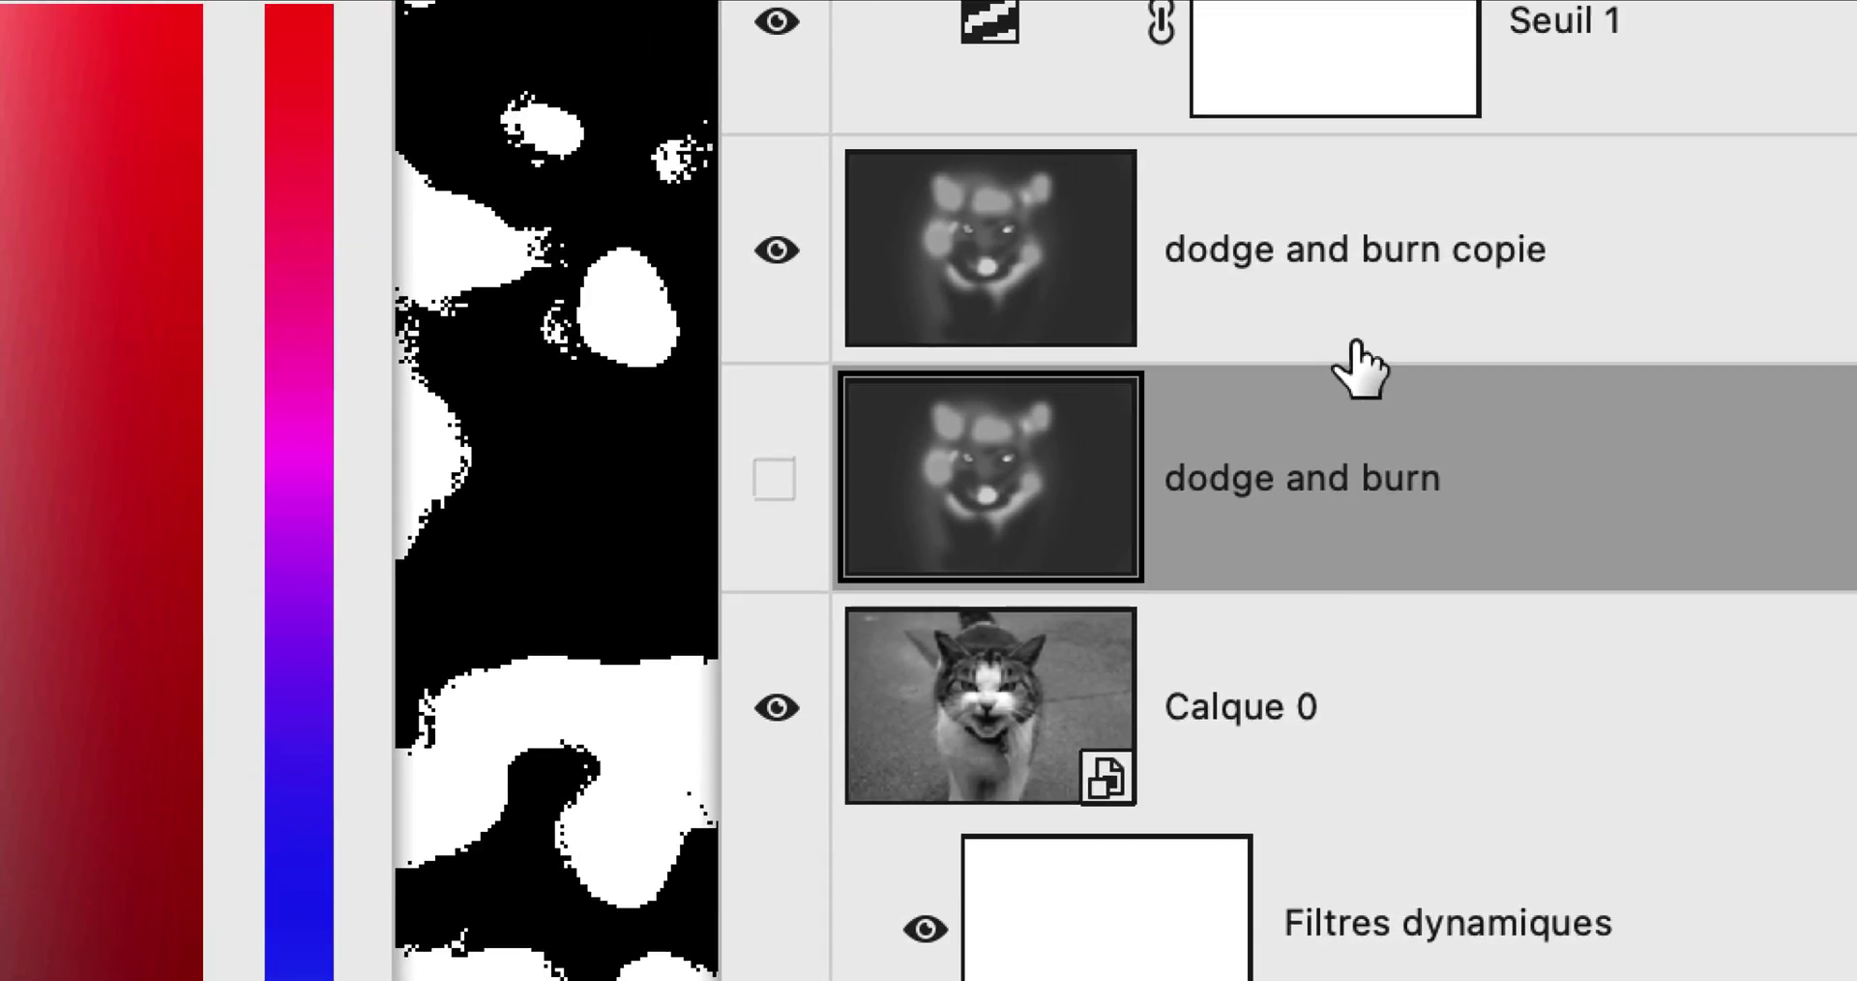
Step: Select the dodge and burn copie layer and move the Color and Layers panels clear of the cat's face
left_click(1796, 170)
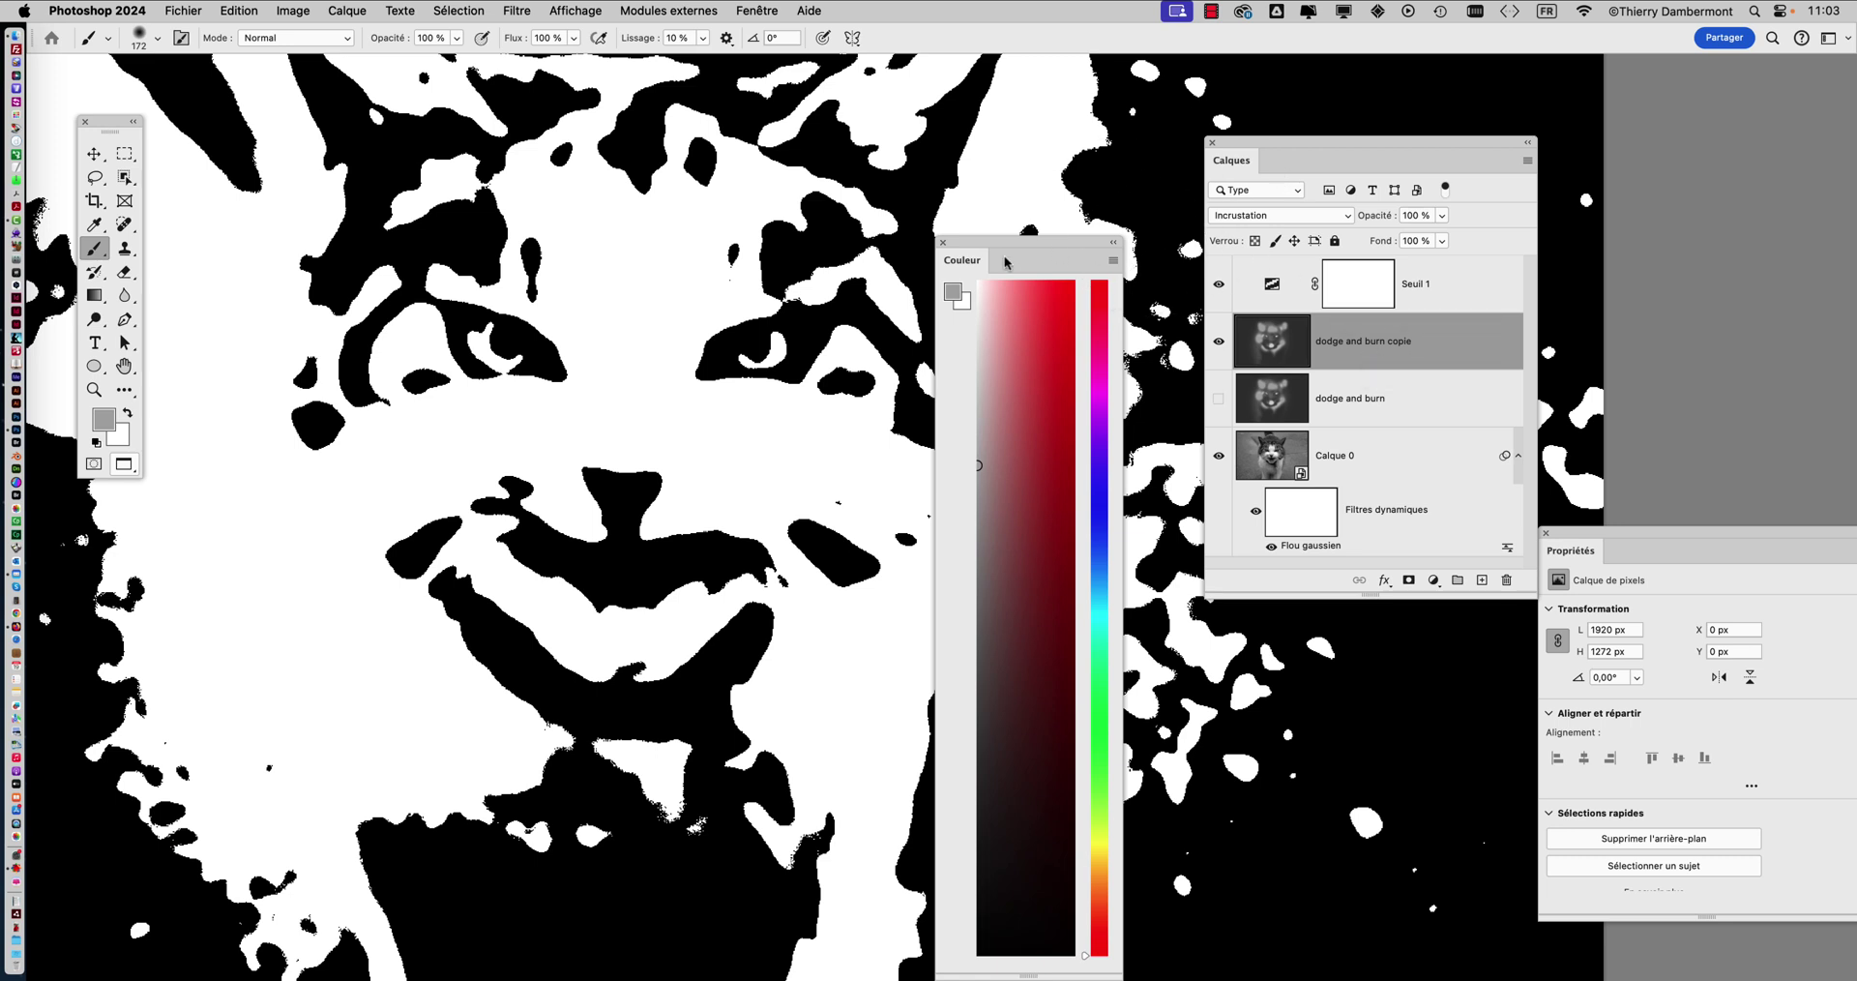
mouse_move(986, 248)
left_mouse_down()
mouse_move(1028, 510)
mouse_move(1089, 604)
left_mouse_up()
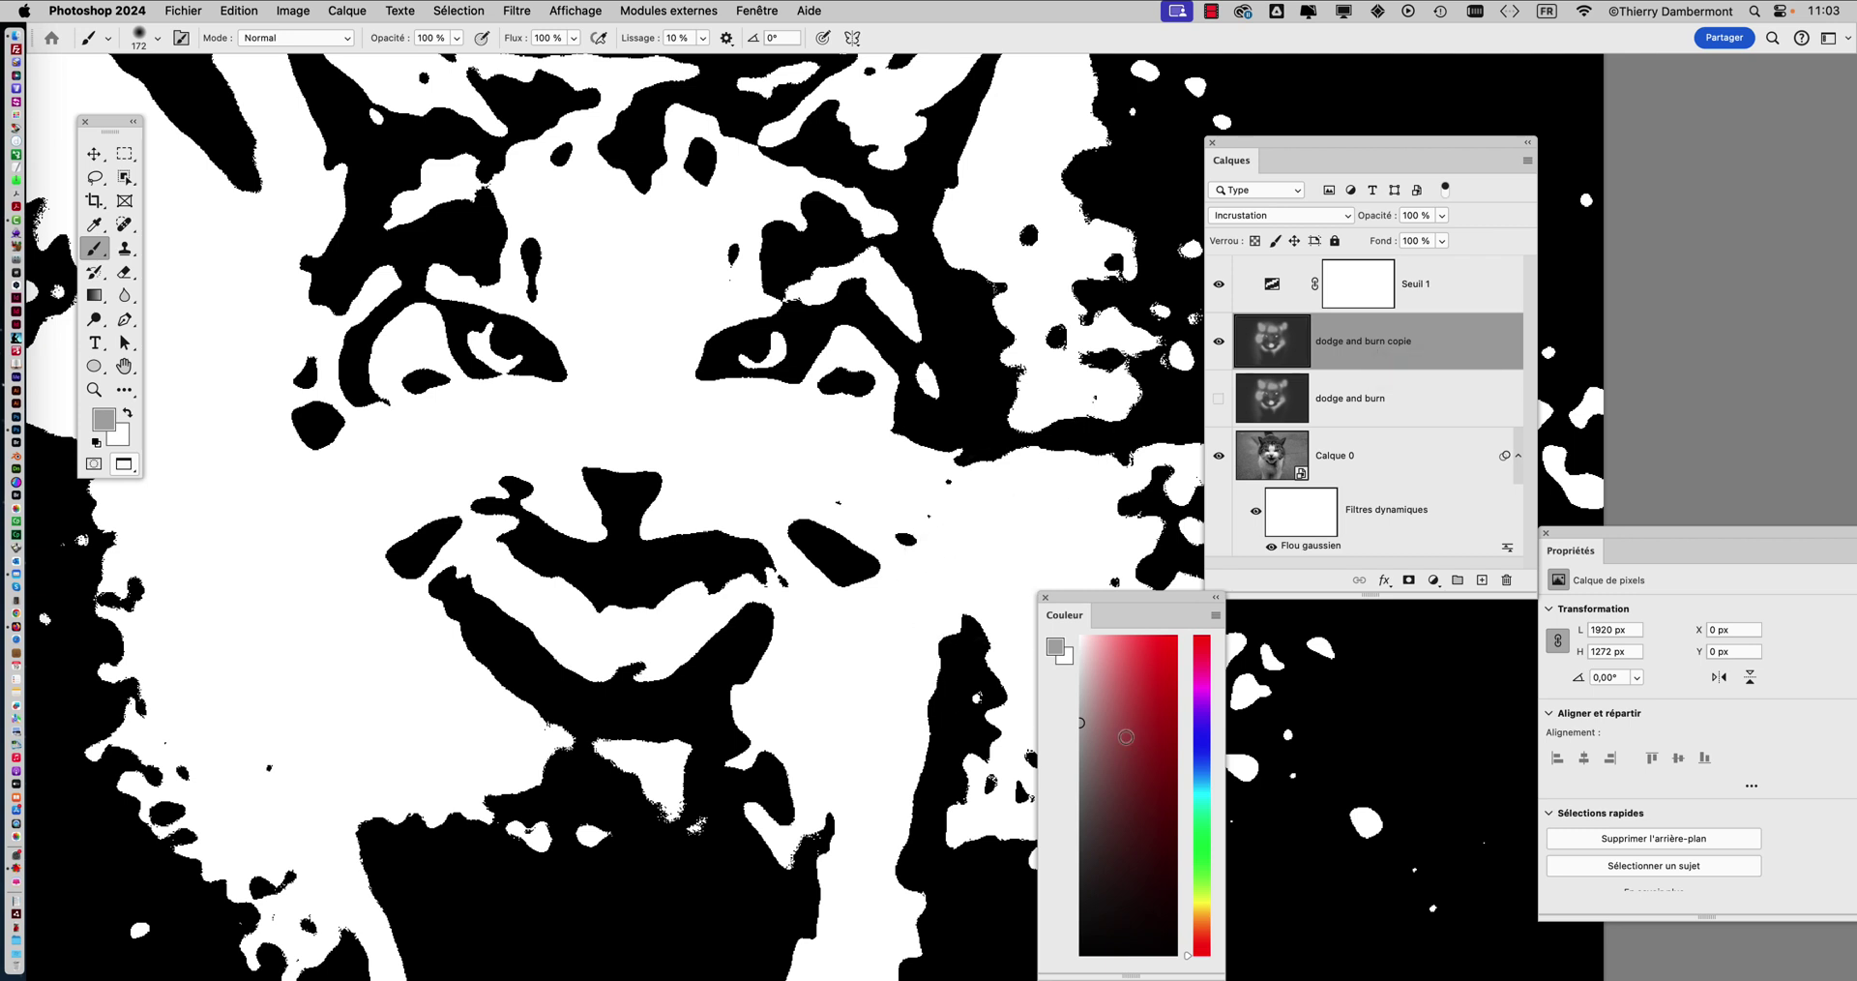
left_click_drag(1247, 142, 1475, 144)
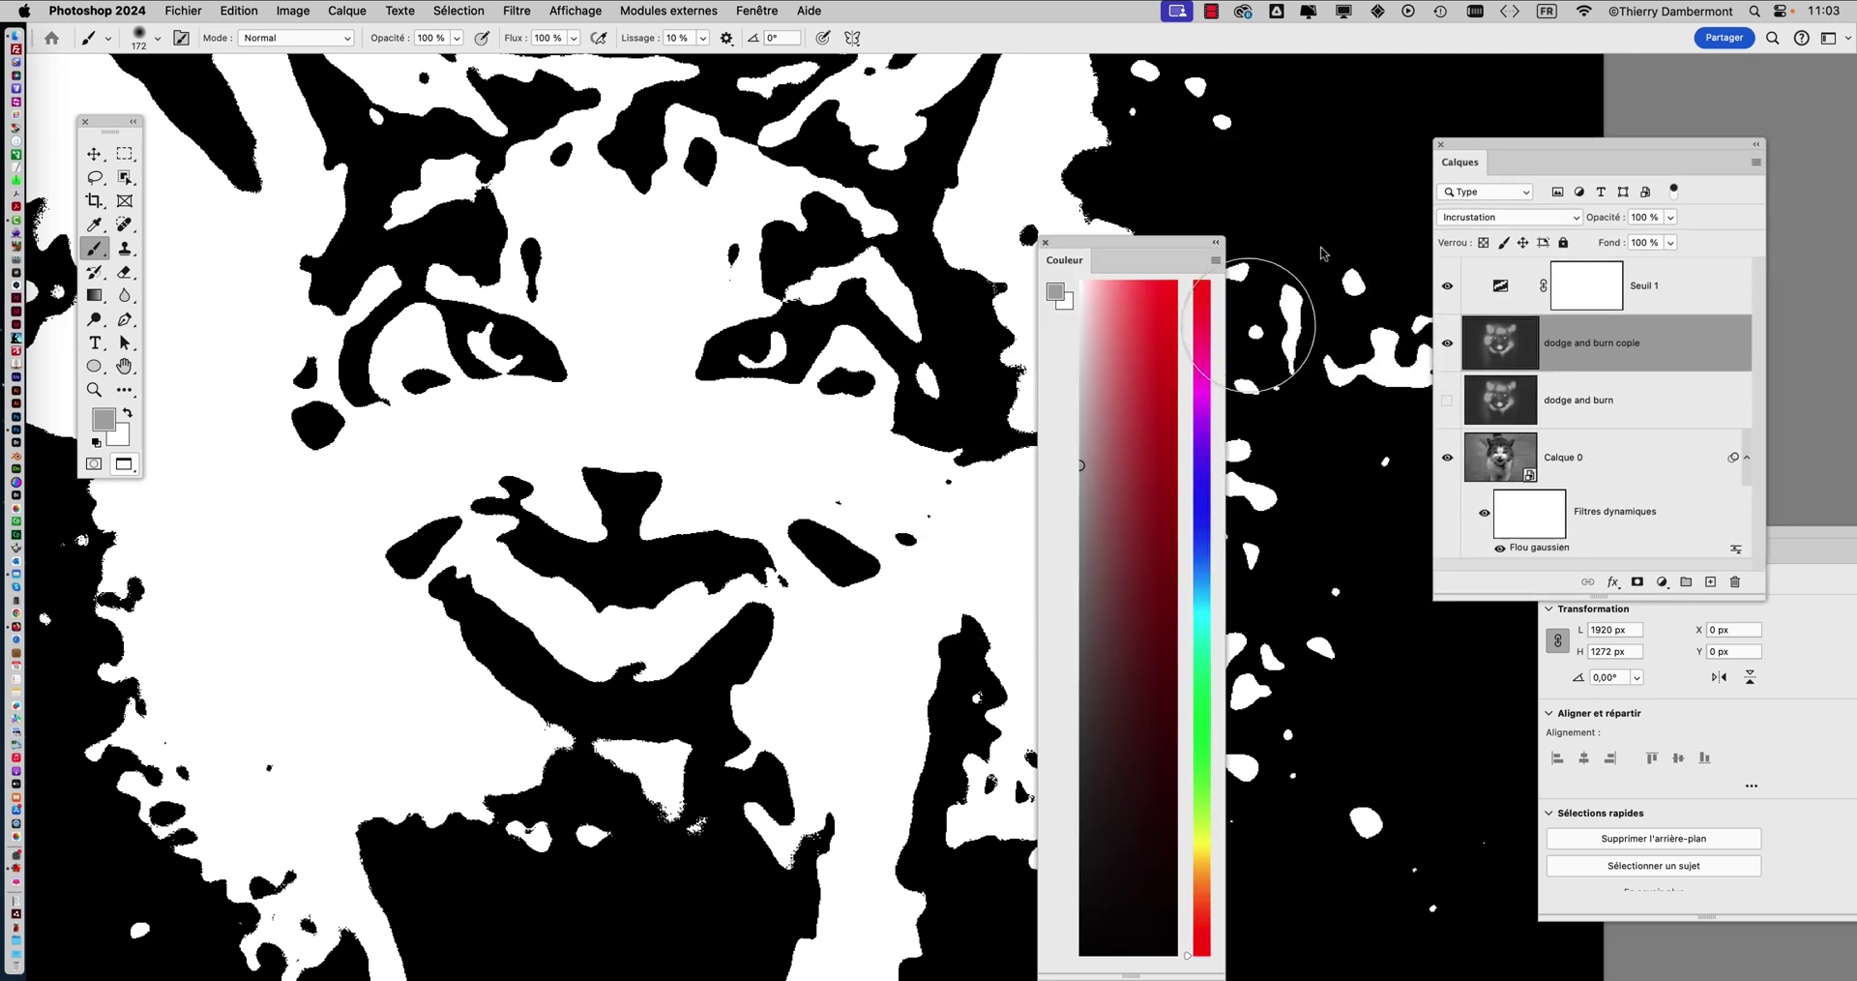
left_click_drag(1091, 245, 1215, 125)
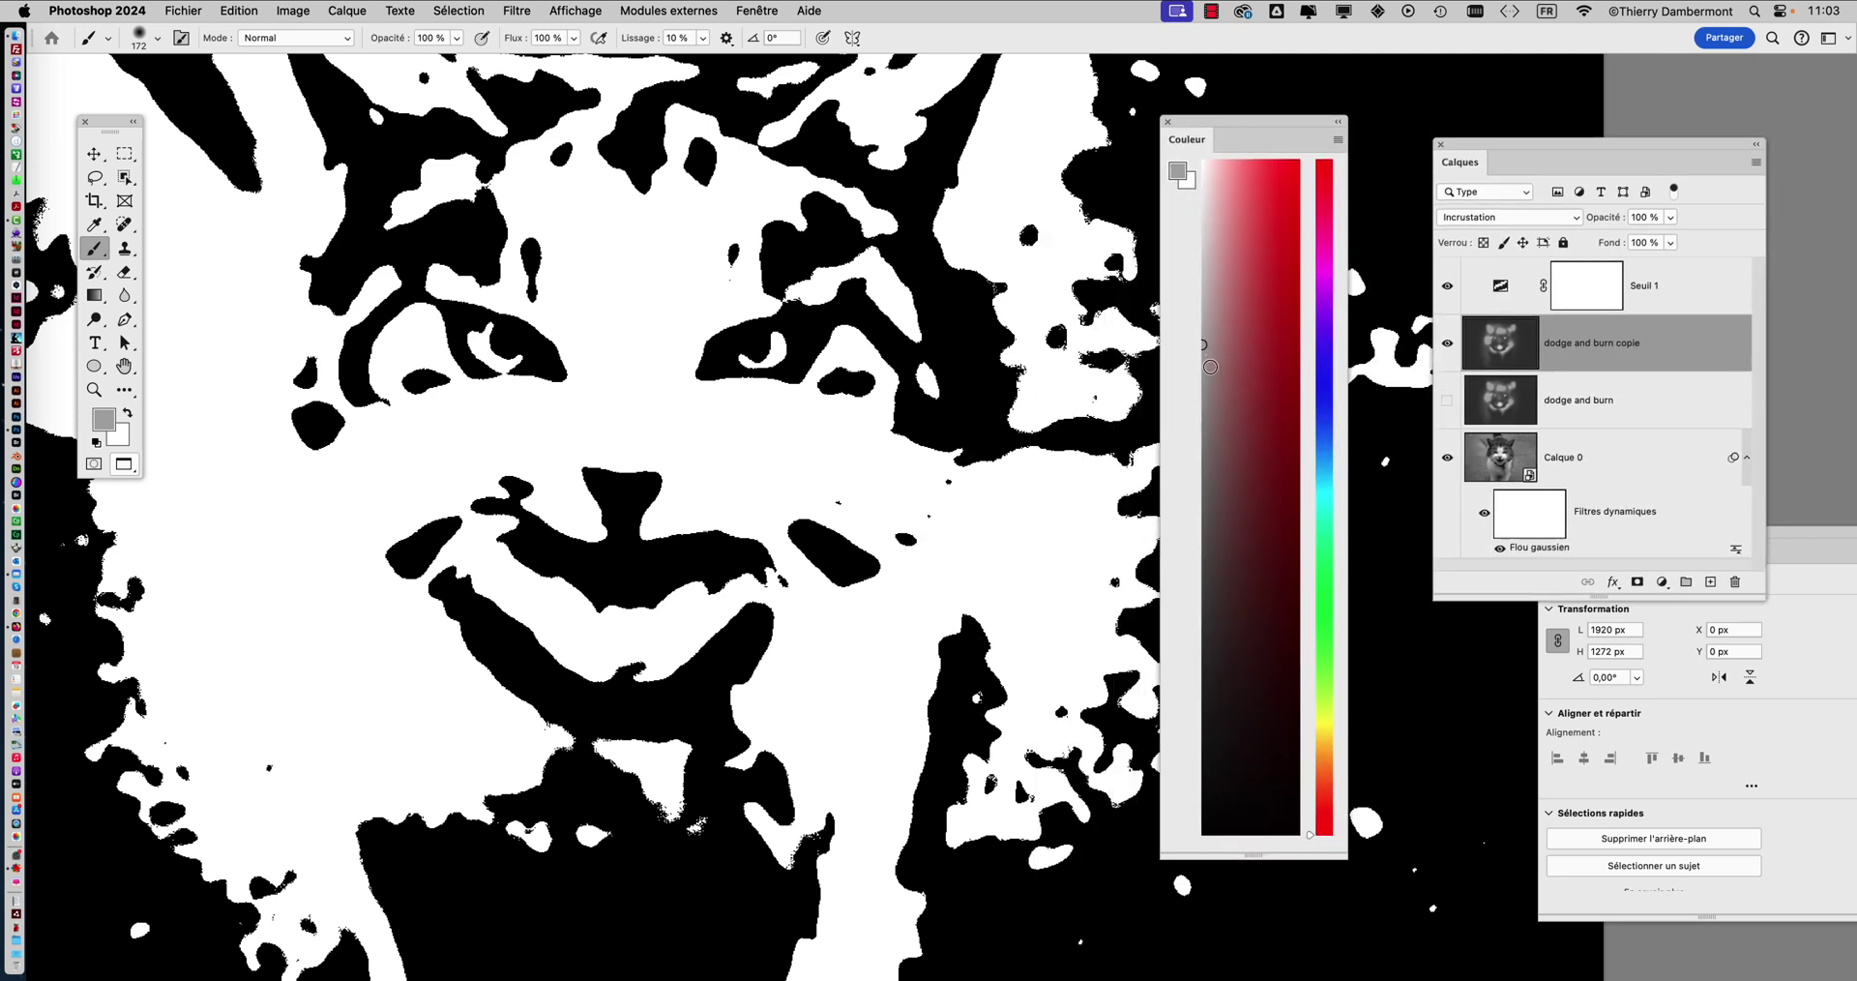
Step: Darken both cheeks and the outer sides of the face with dark greys and the 172 px brush
mouse_move(738, 464)
left_mouse_down()
mouse_move(884, 505)
mouse_move(904, 530)
mouse_move(803, 631)
left_mouse_up()
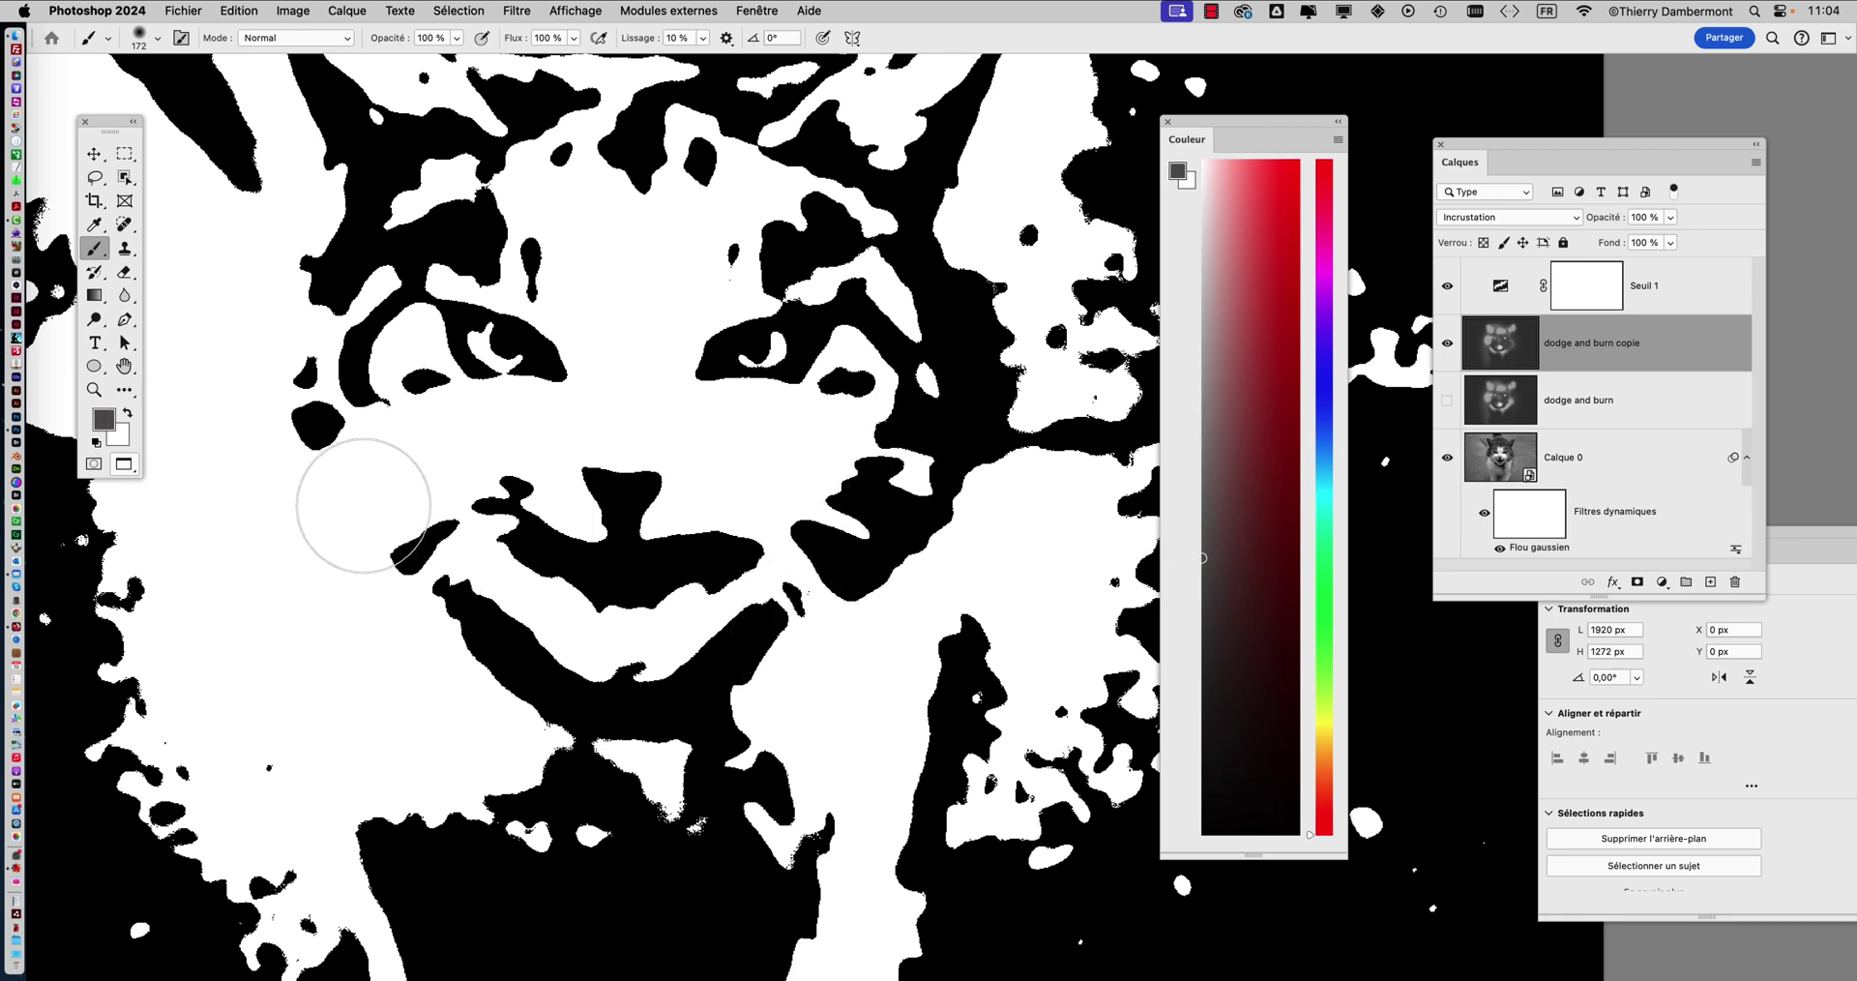
mouse_move(363, 484)
left_mouse_down()
mouse_move(365, 538)
mouse_move(364, 517)
mouse_move(427, 526)
left_mouse_up()
left_click(1203, 648)
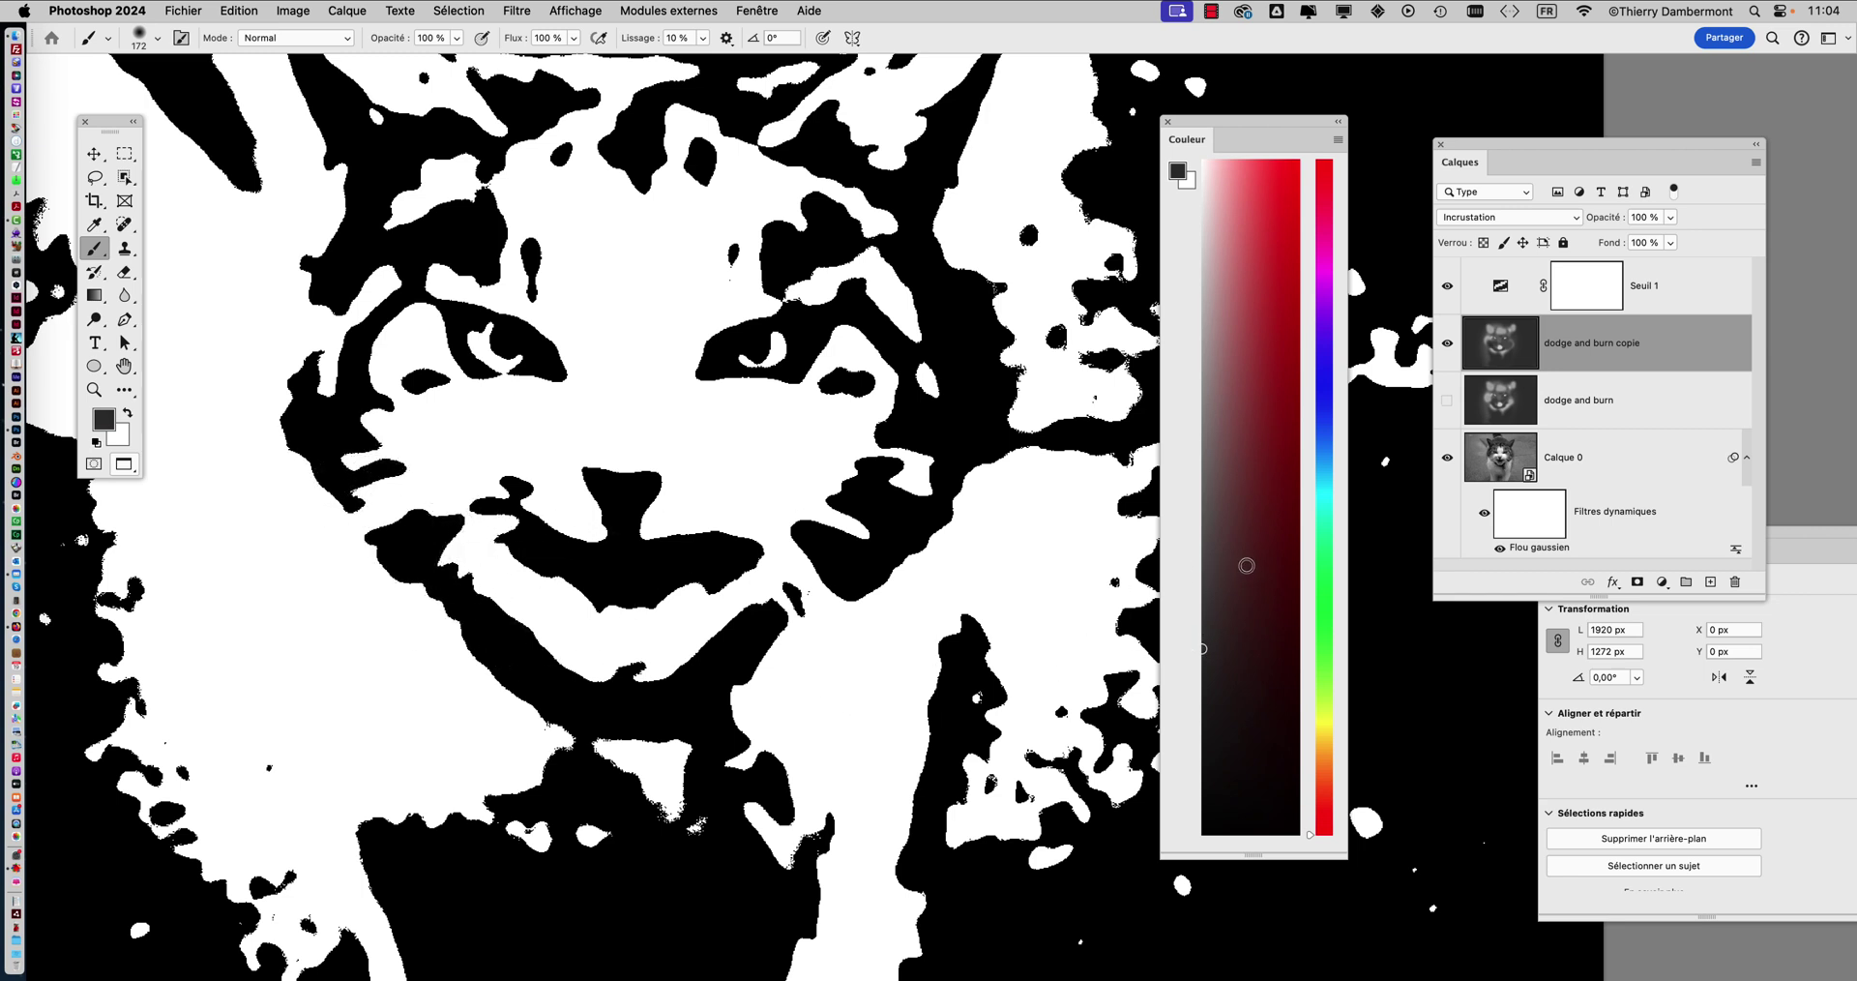
Step: Choose a light grey and lighten the cat's chin and the neck area below it with a 94 px brush
left_click_drag(953, 591, 952, 646)
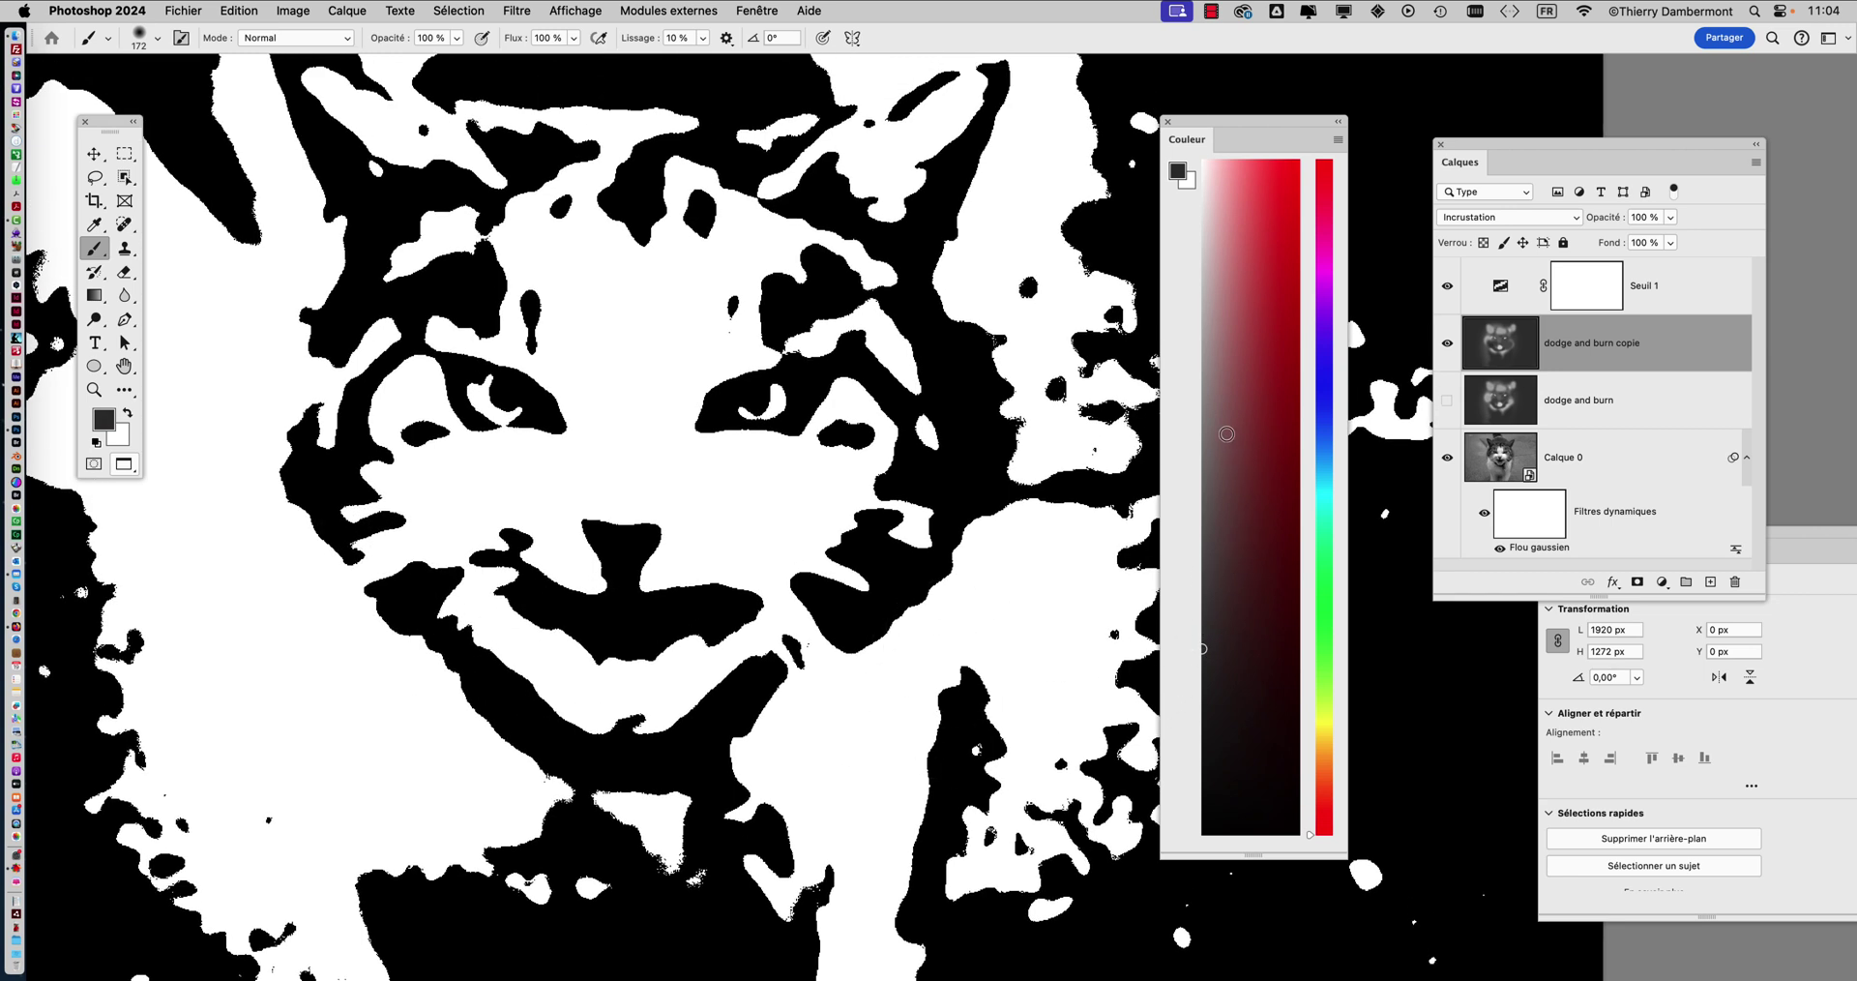
left_click_drag(829, 701, 779, 694)
left_click_drag(578, 677, 678, 657)
left_click_drag(583, 696, 658, 740)
left_click_drag(1211, 321, 1204, 230)
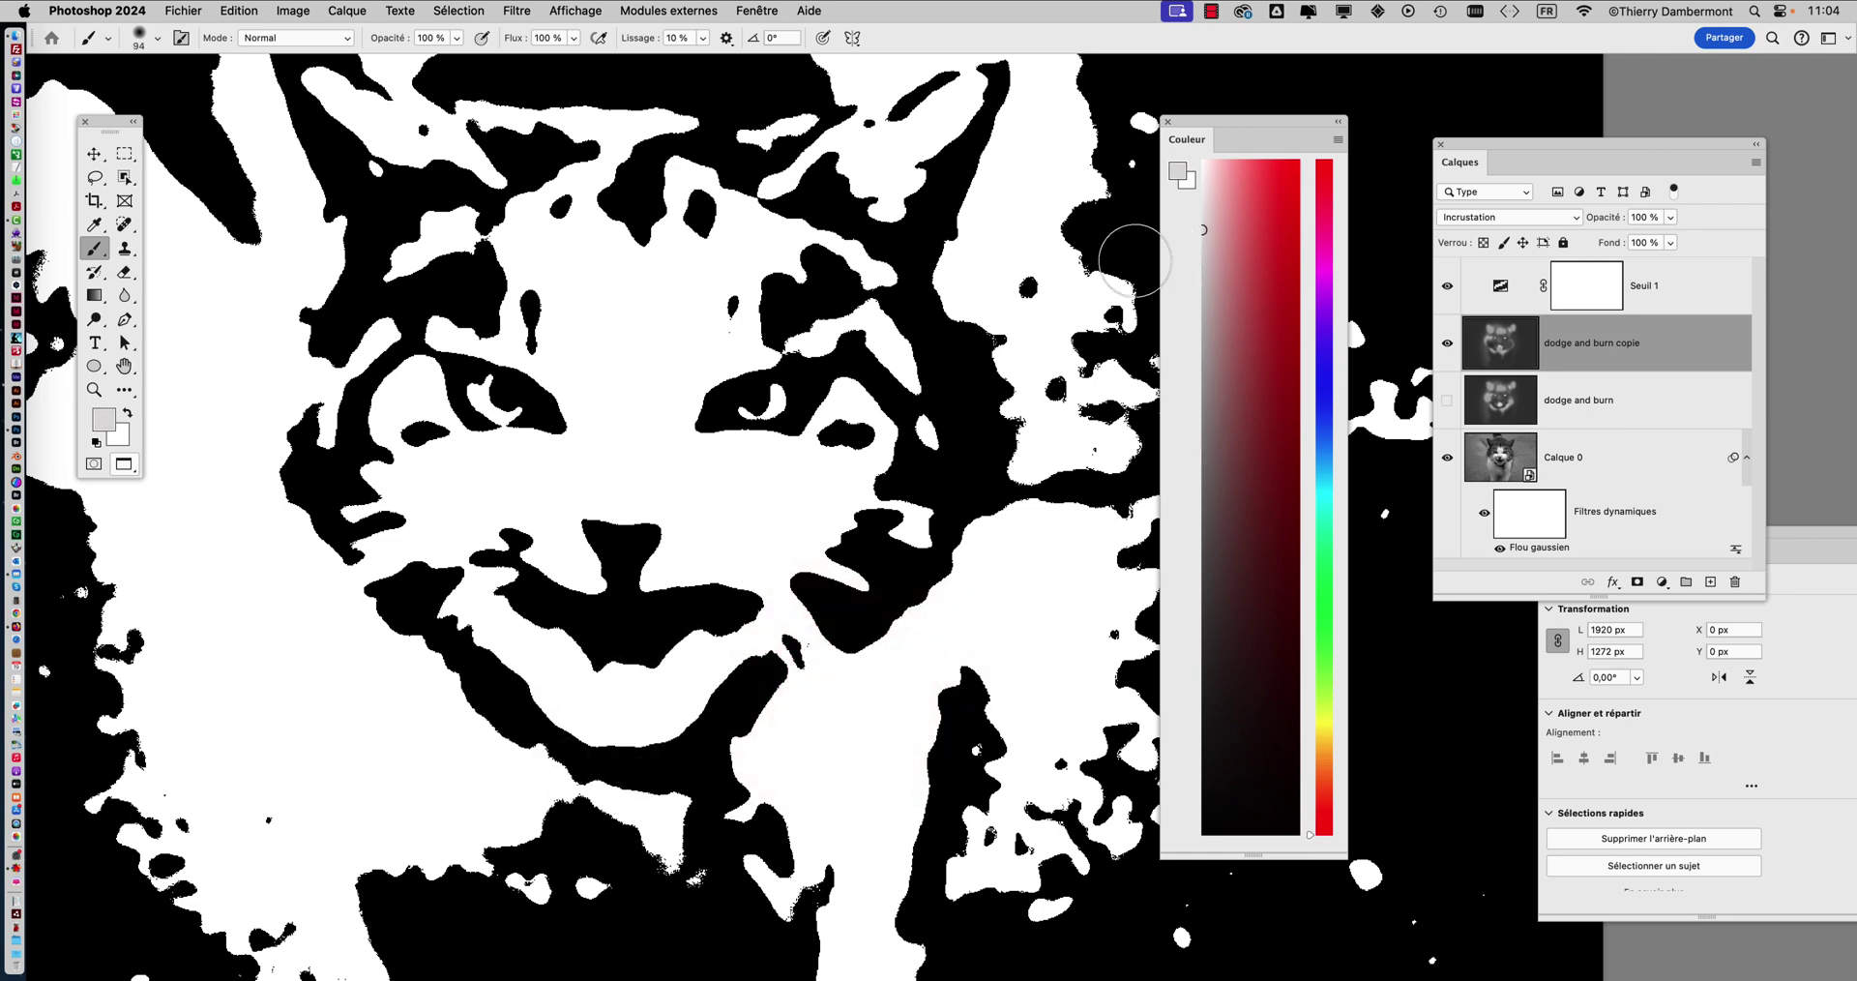
Step: Reduce the brush to 32 px and trim the nose and both corners of the mouth with light grey
left_click_drag(732, 556, 694, 559, "ctrl+alt")
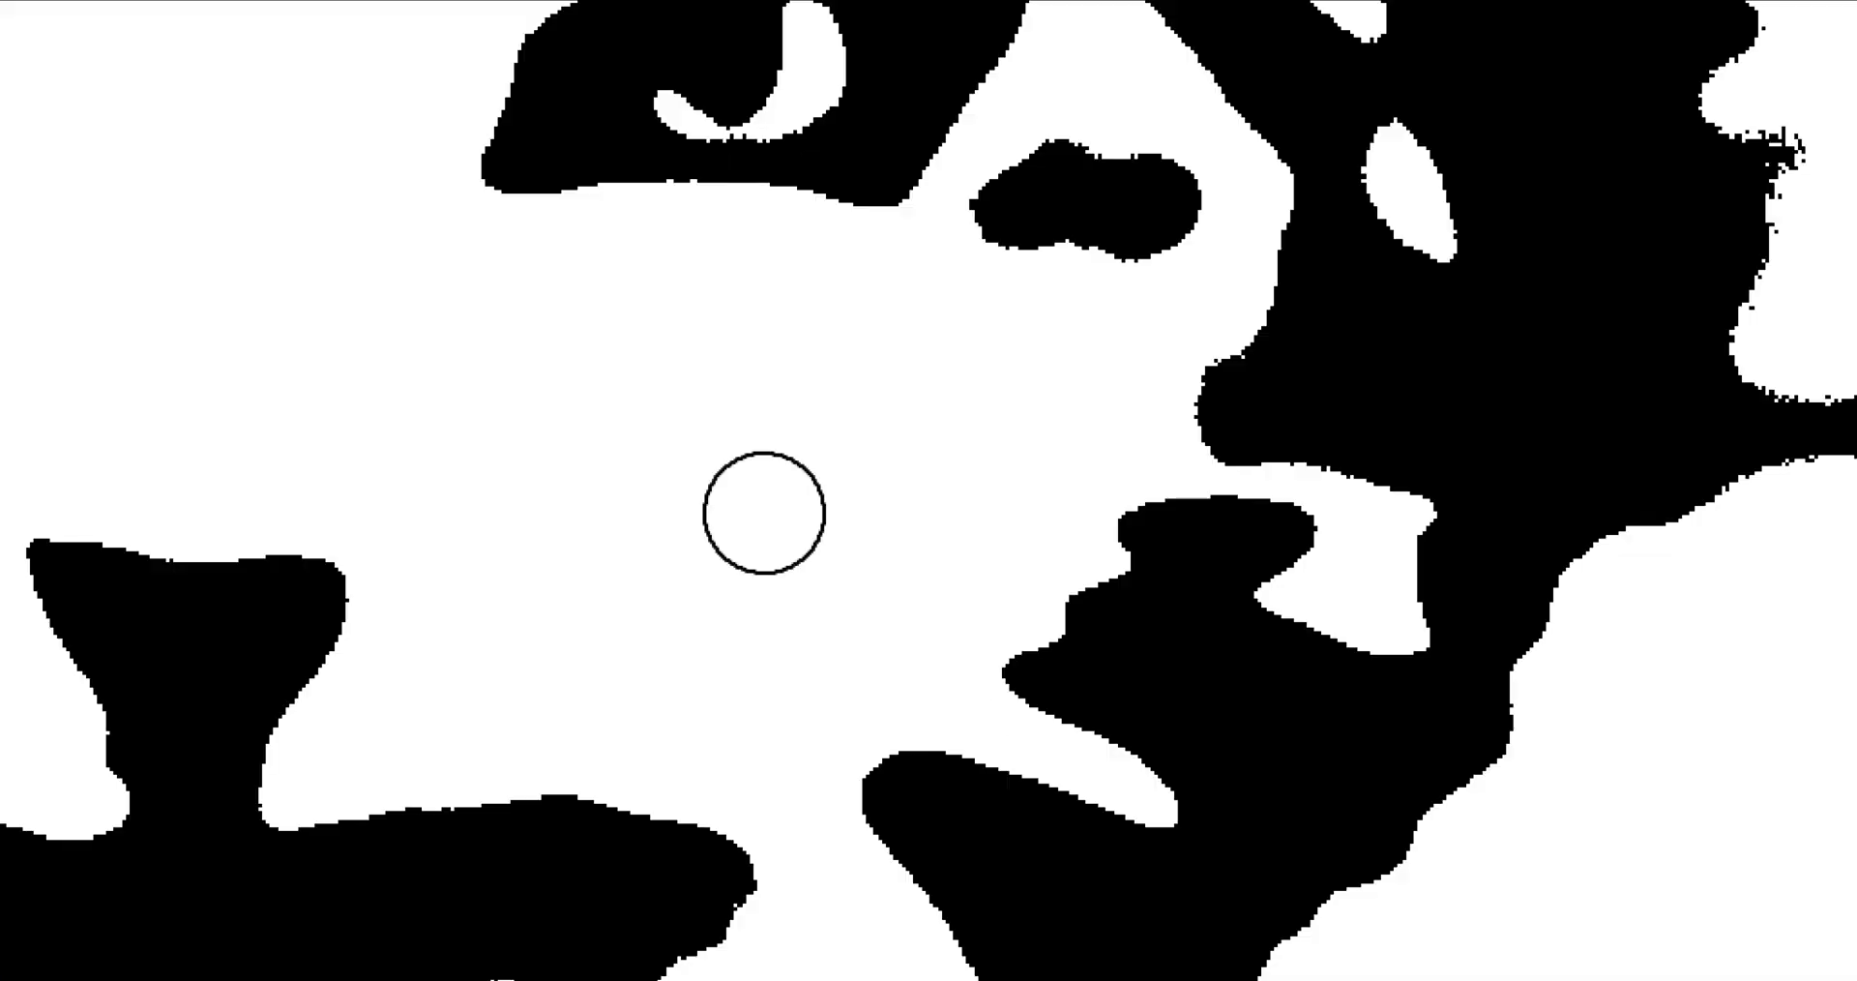
mouse_move(764, 512)
left_mouse_down("ctrl+alt")
mouse_move(899, 498)
mouse_move(767, 510)
left_mouse_up("ctrl+alt")
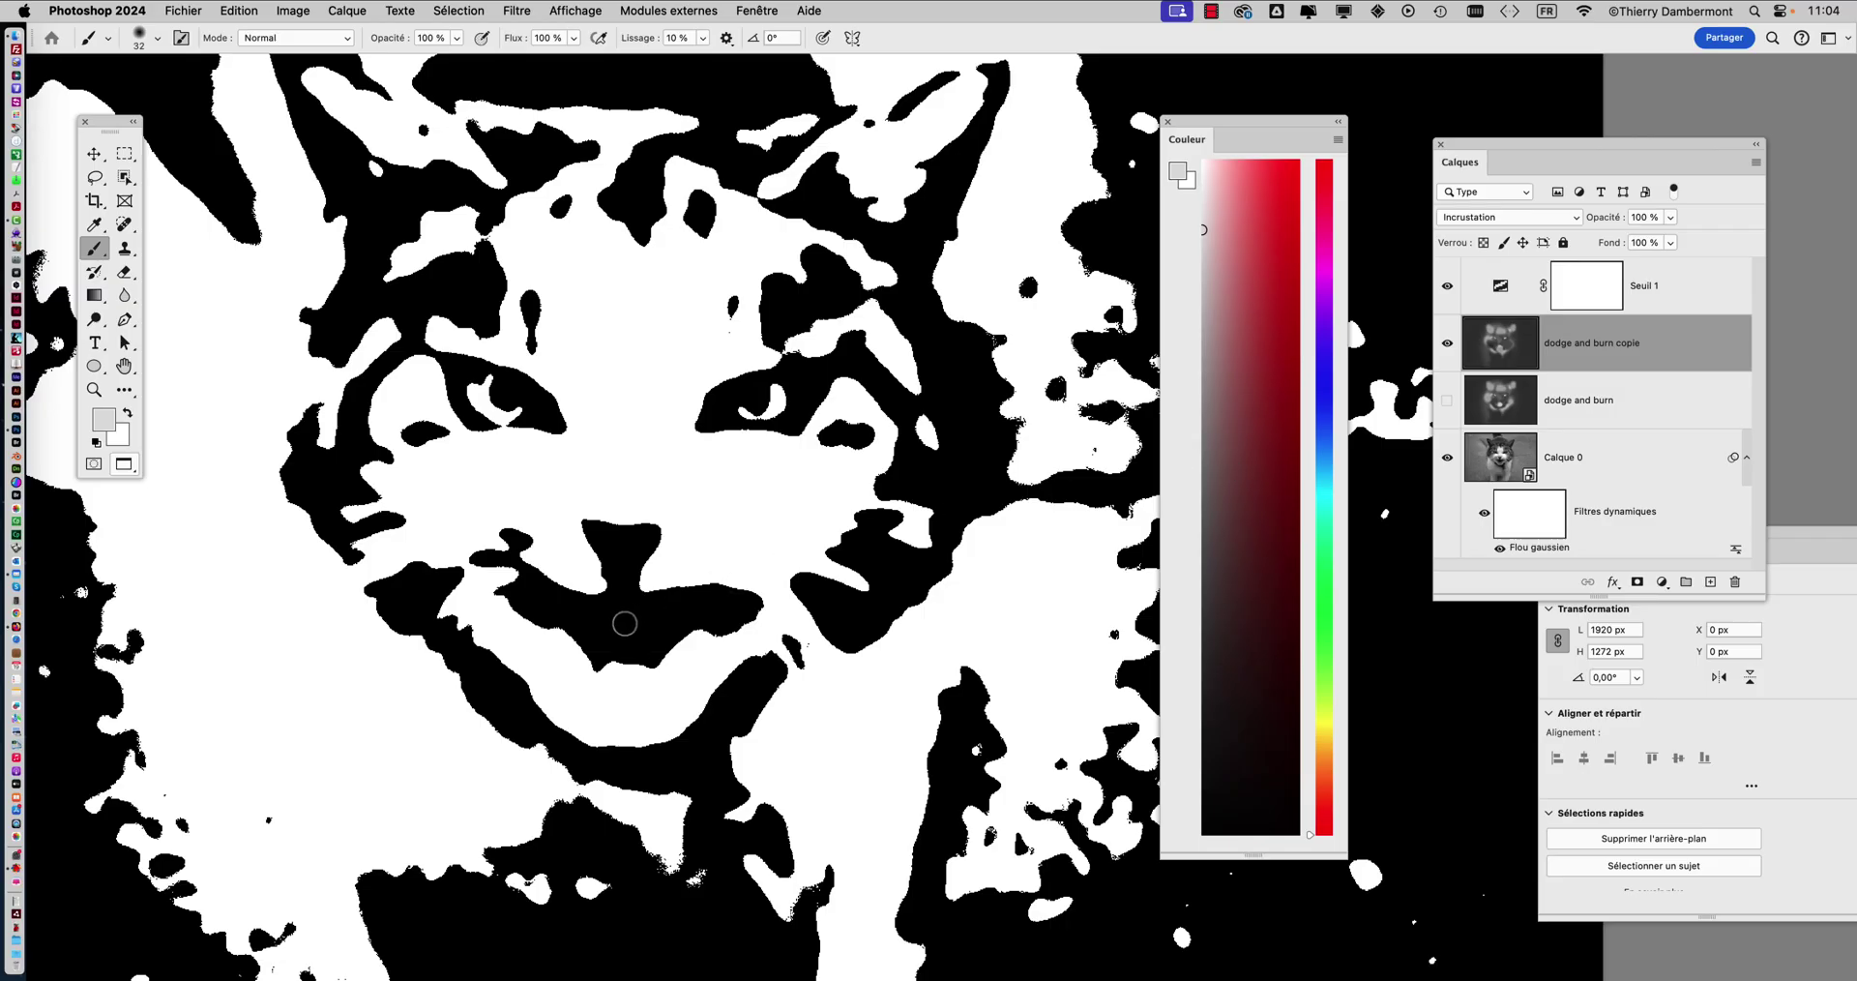
mouse_move(619, 542)
left_mouse_down()
mouse_move(648, 547)
mouse_move(606, 559)
left_mouse_up()
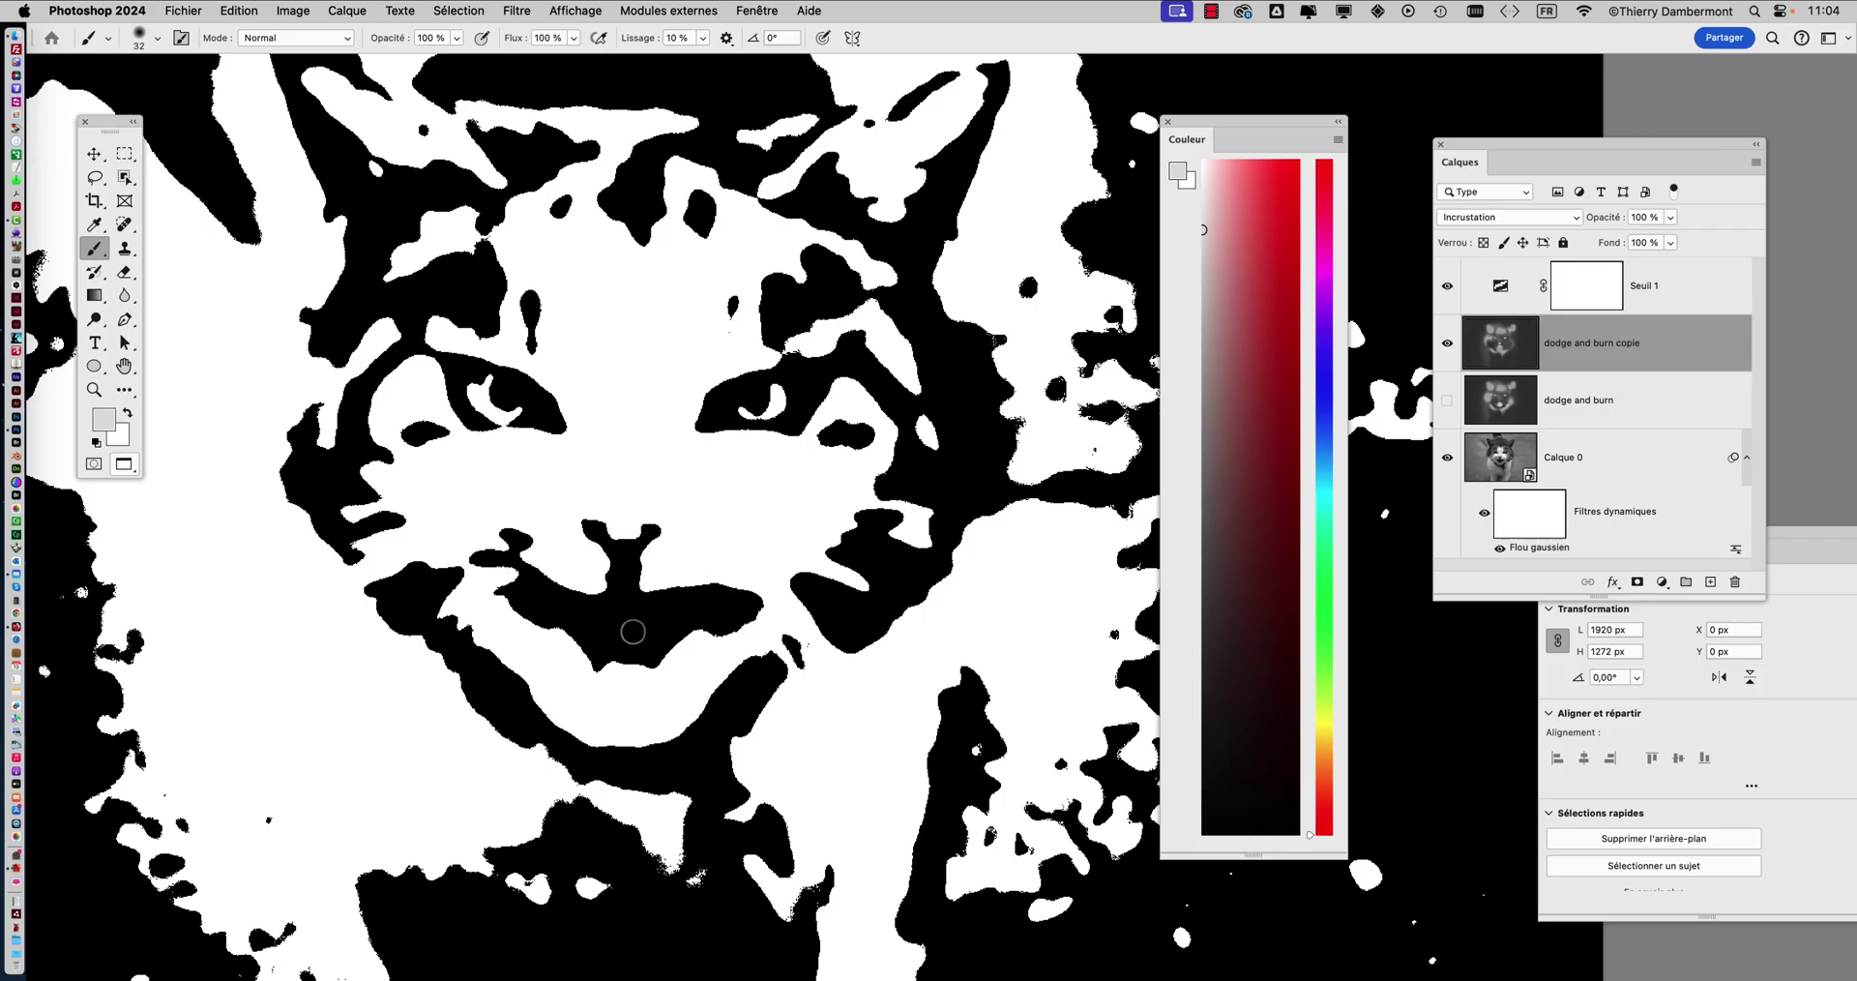
mouse_move(586, 634)
left_mouse_down()
mouse_move(655, 658)
mouse_move(585, 655)
mouse_move(641, 650)
mouse_move(527, 617)
mouse_move(540, 636)
mouse_move(512, 561)
left_mouse_up()
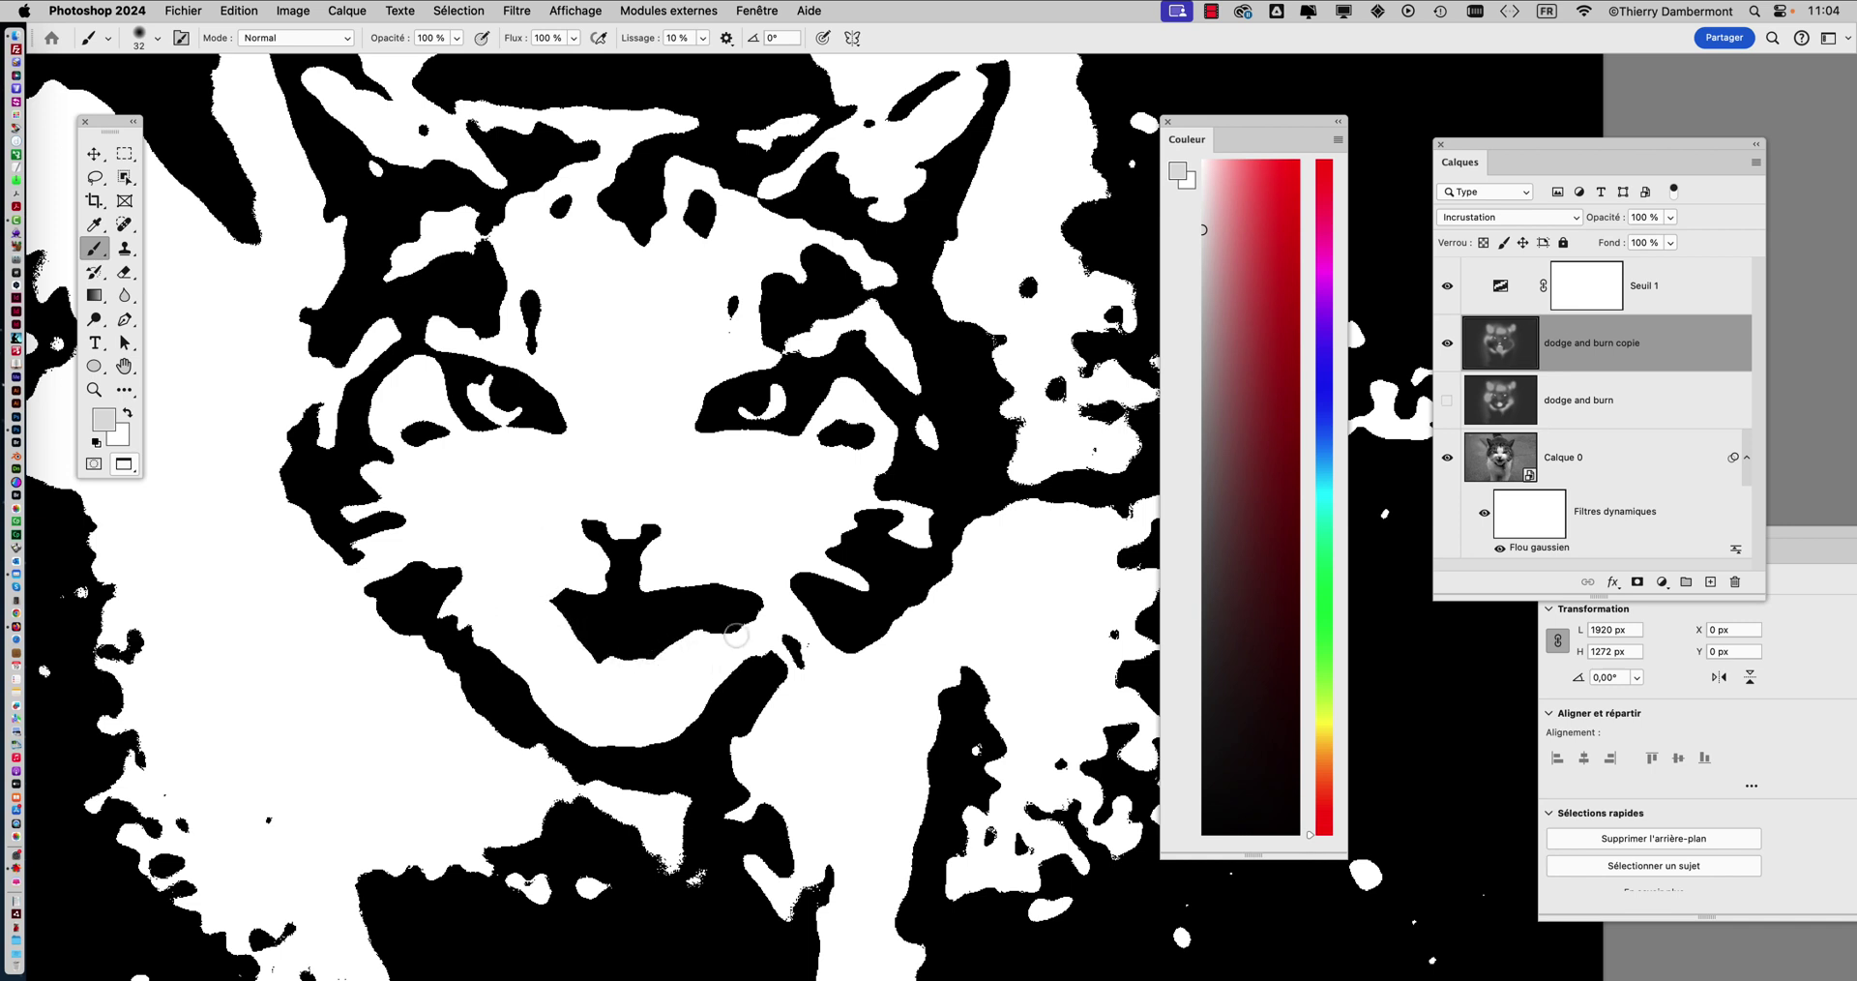
left_click_drag(744, 670, 797, 675)
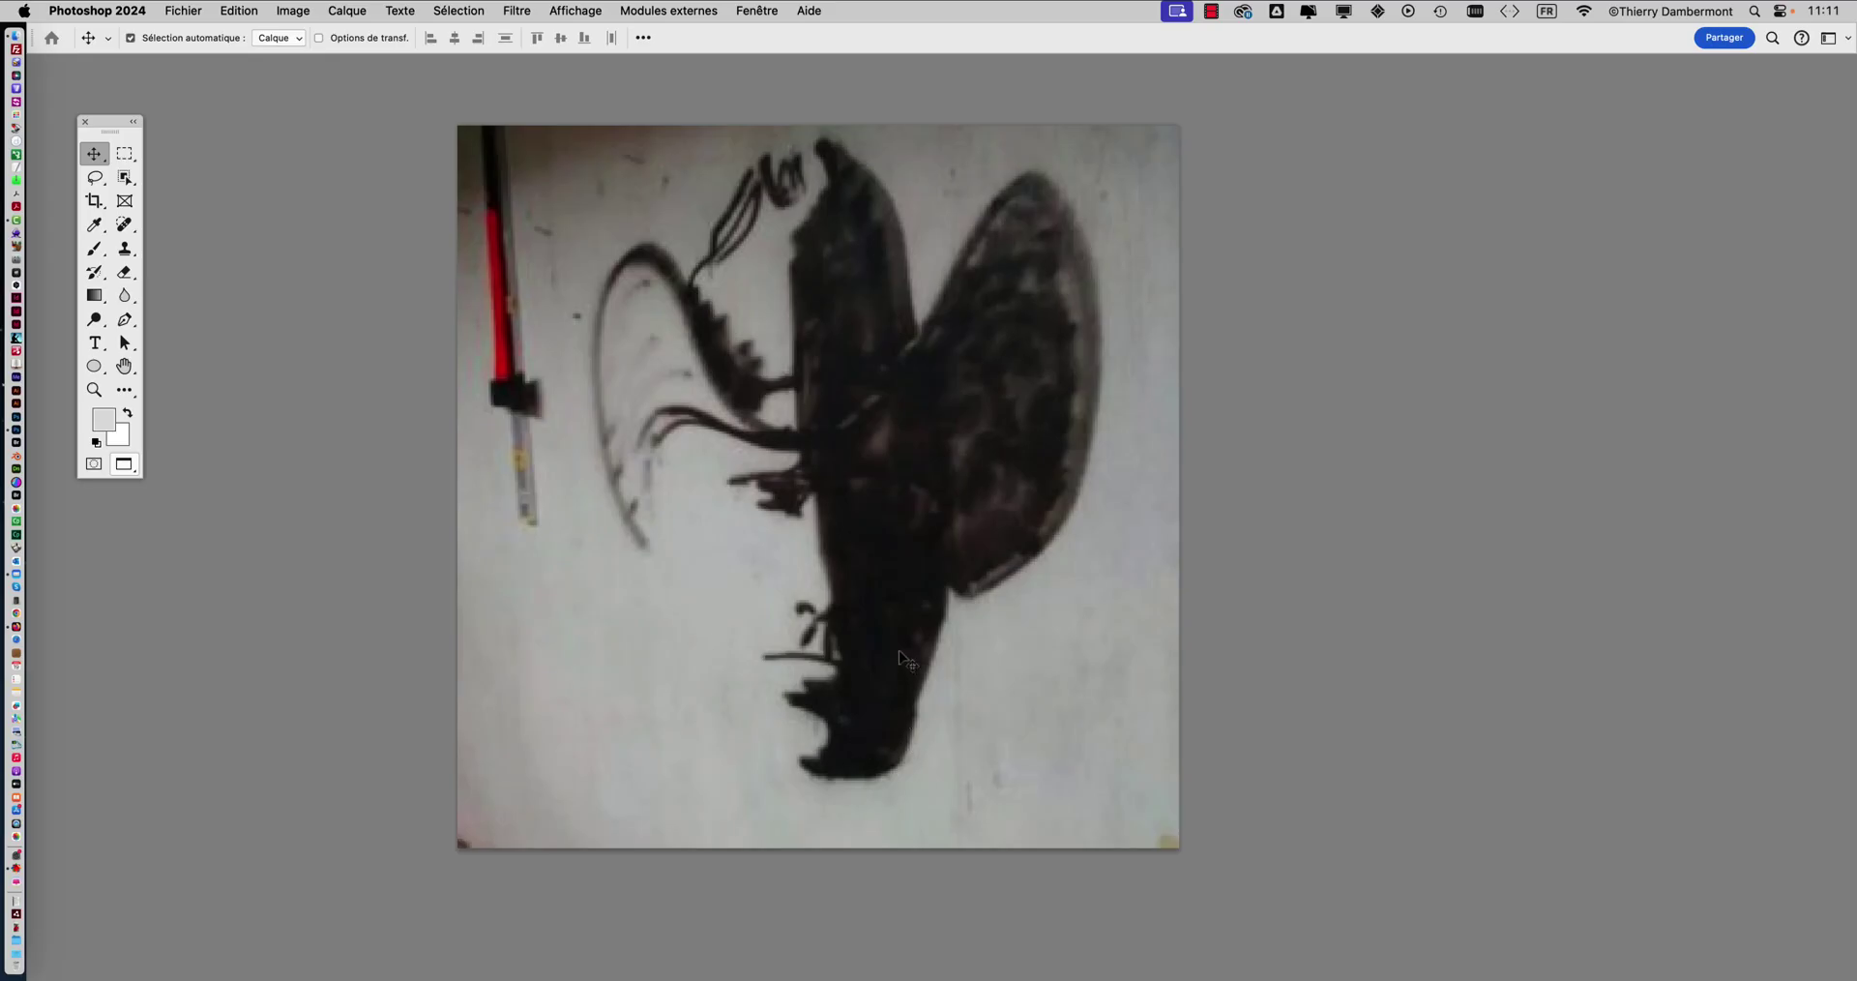
Step: Quit the application, discarding the changes to the untitled sketch document
scroll(899, 651, "down", 2)
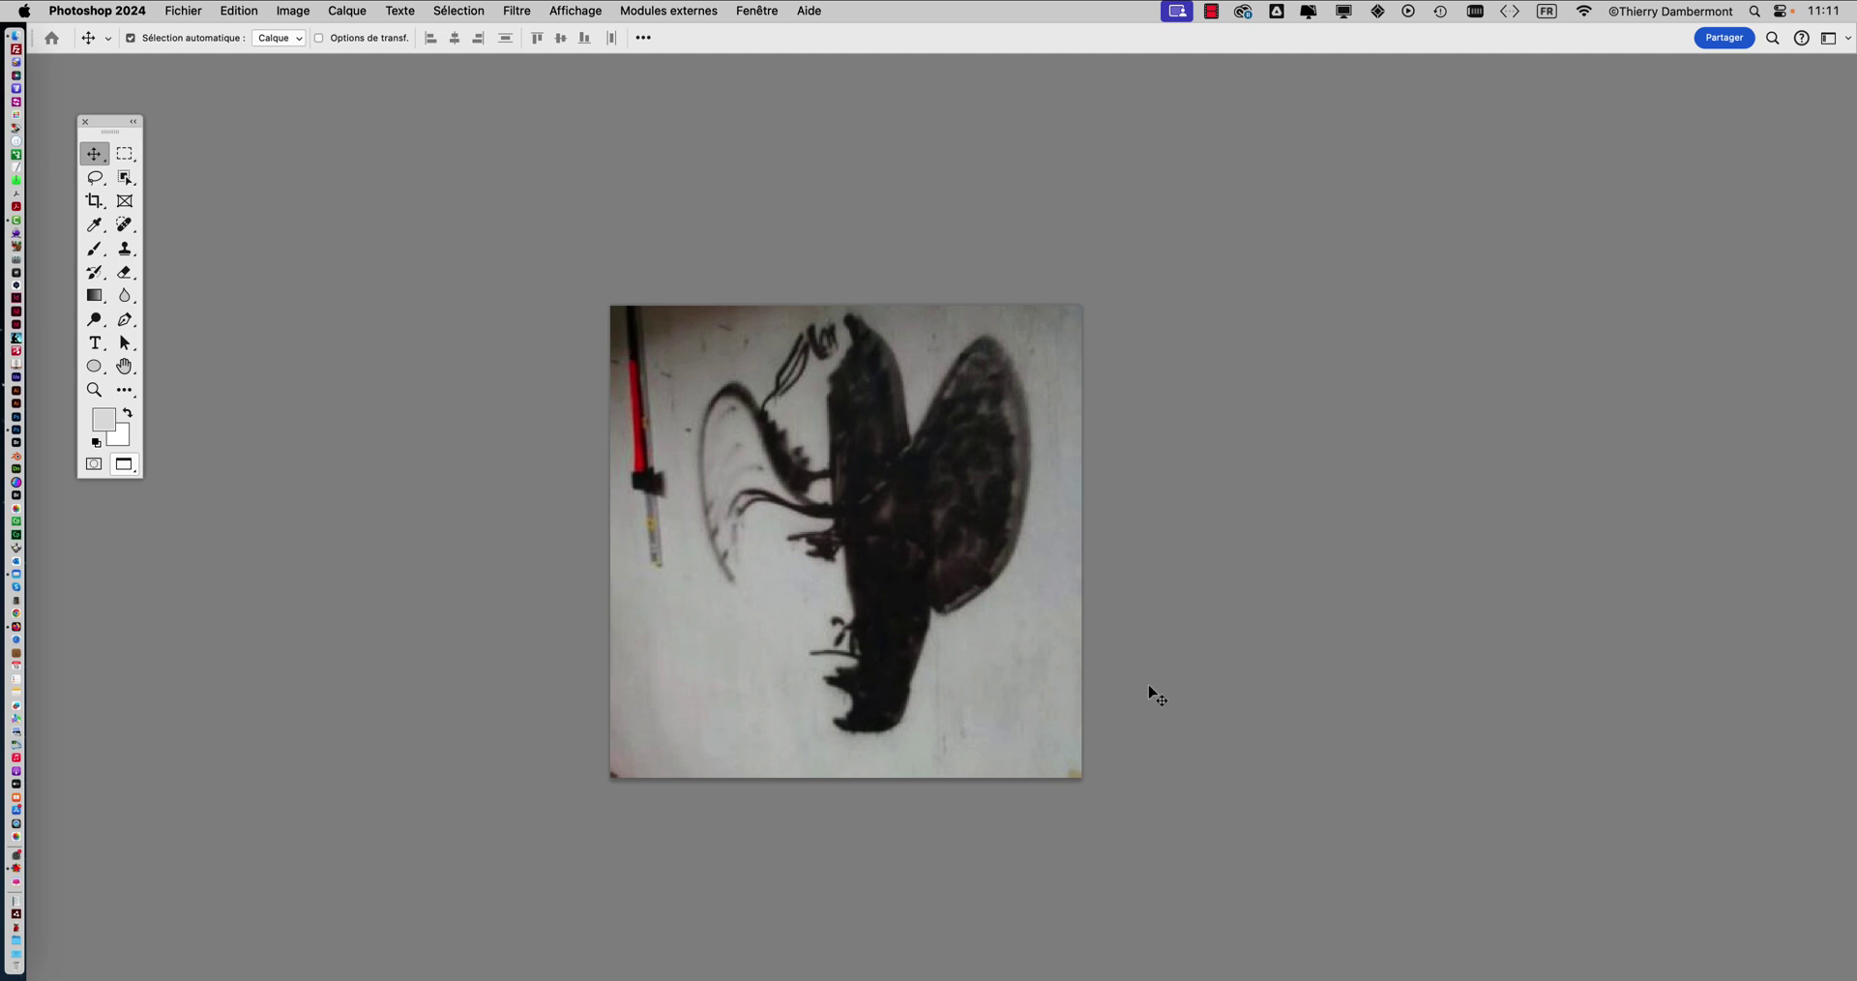
key("super+q")
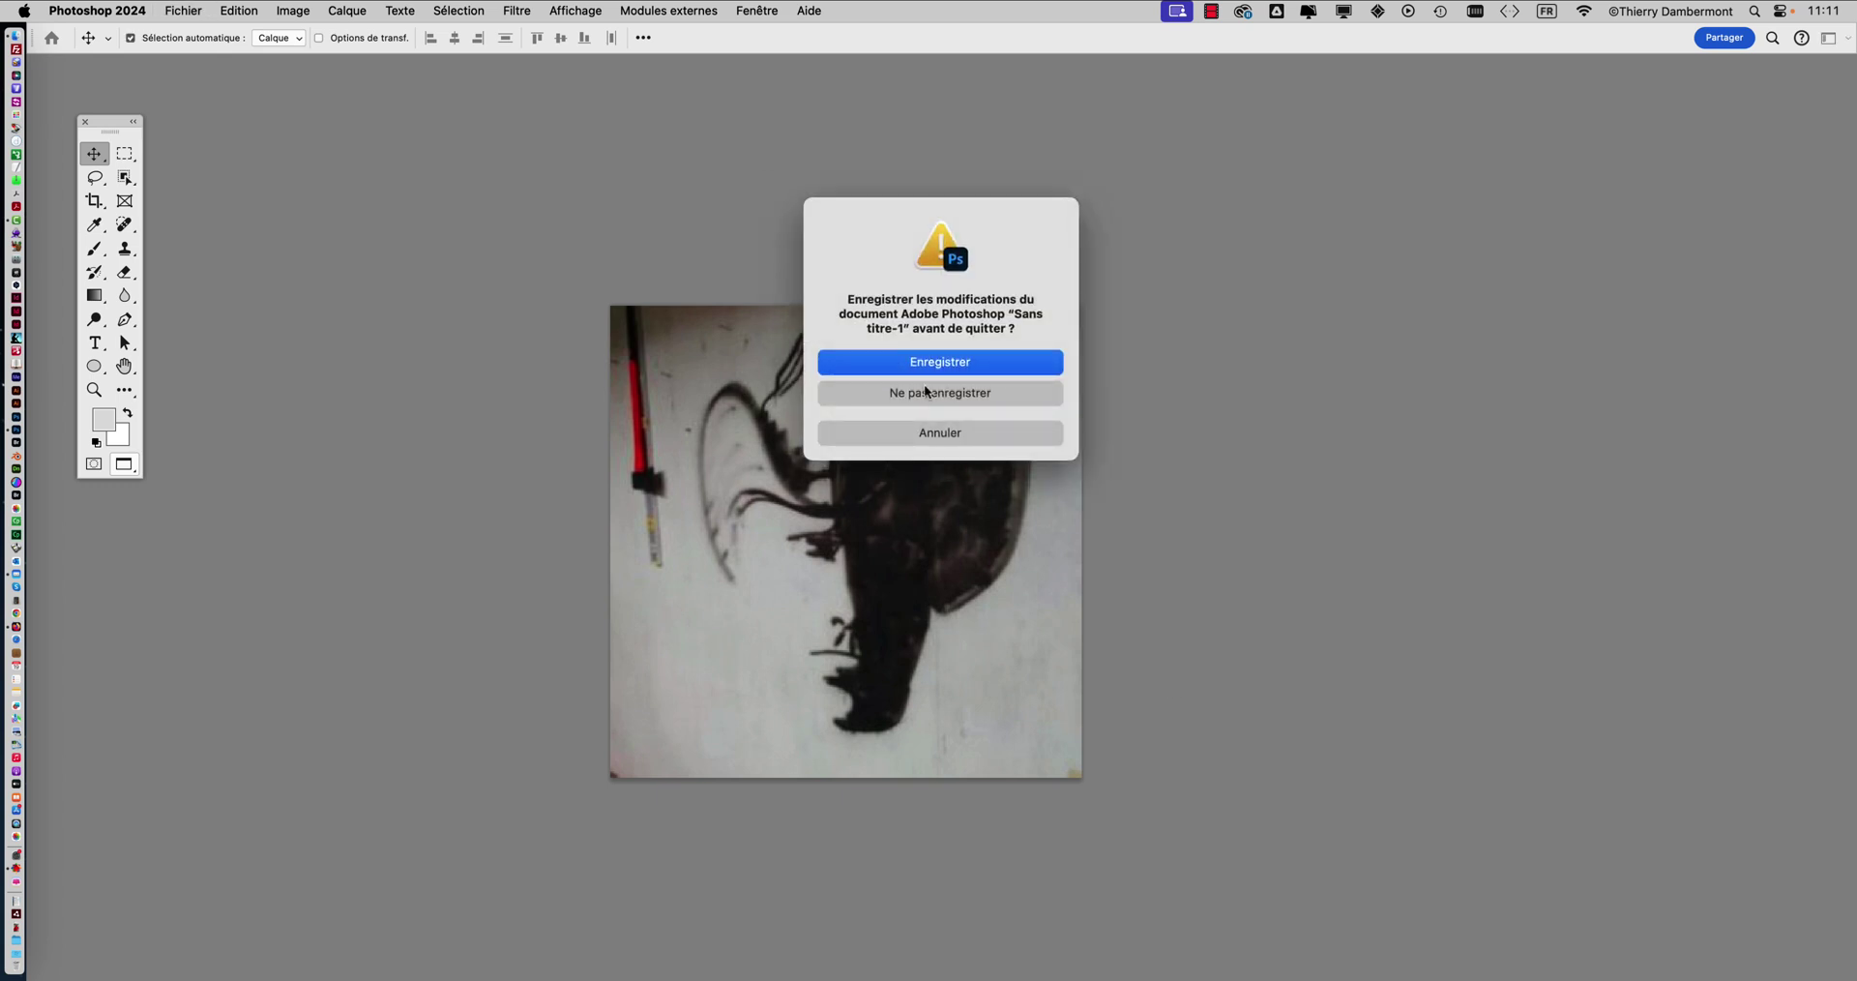
left_click(937, 392)
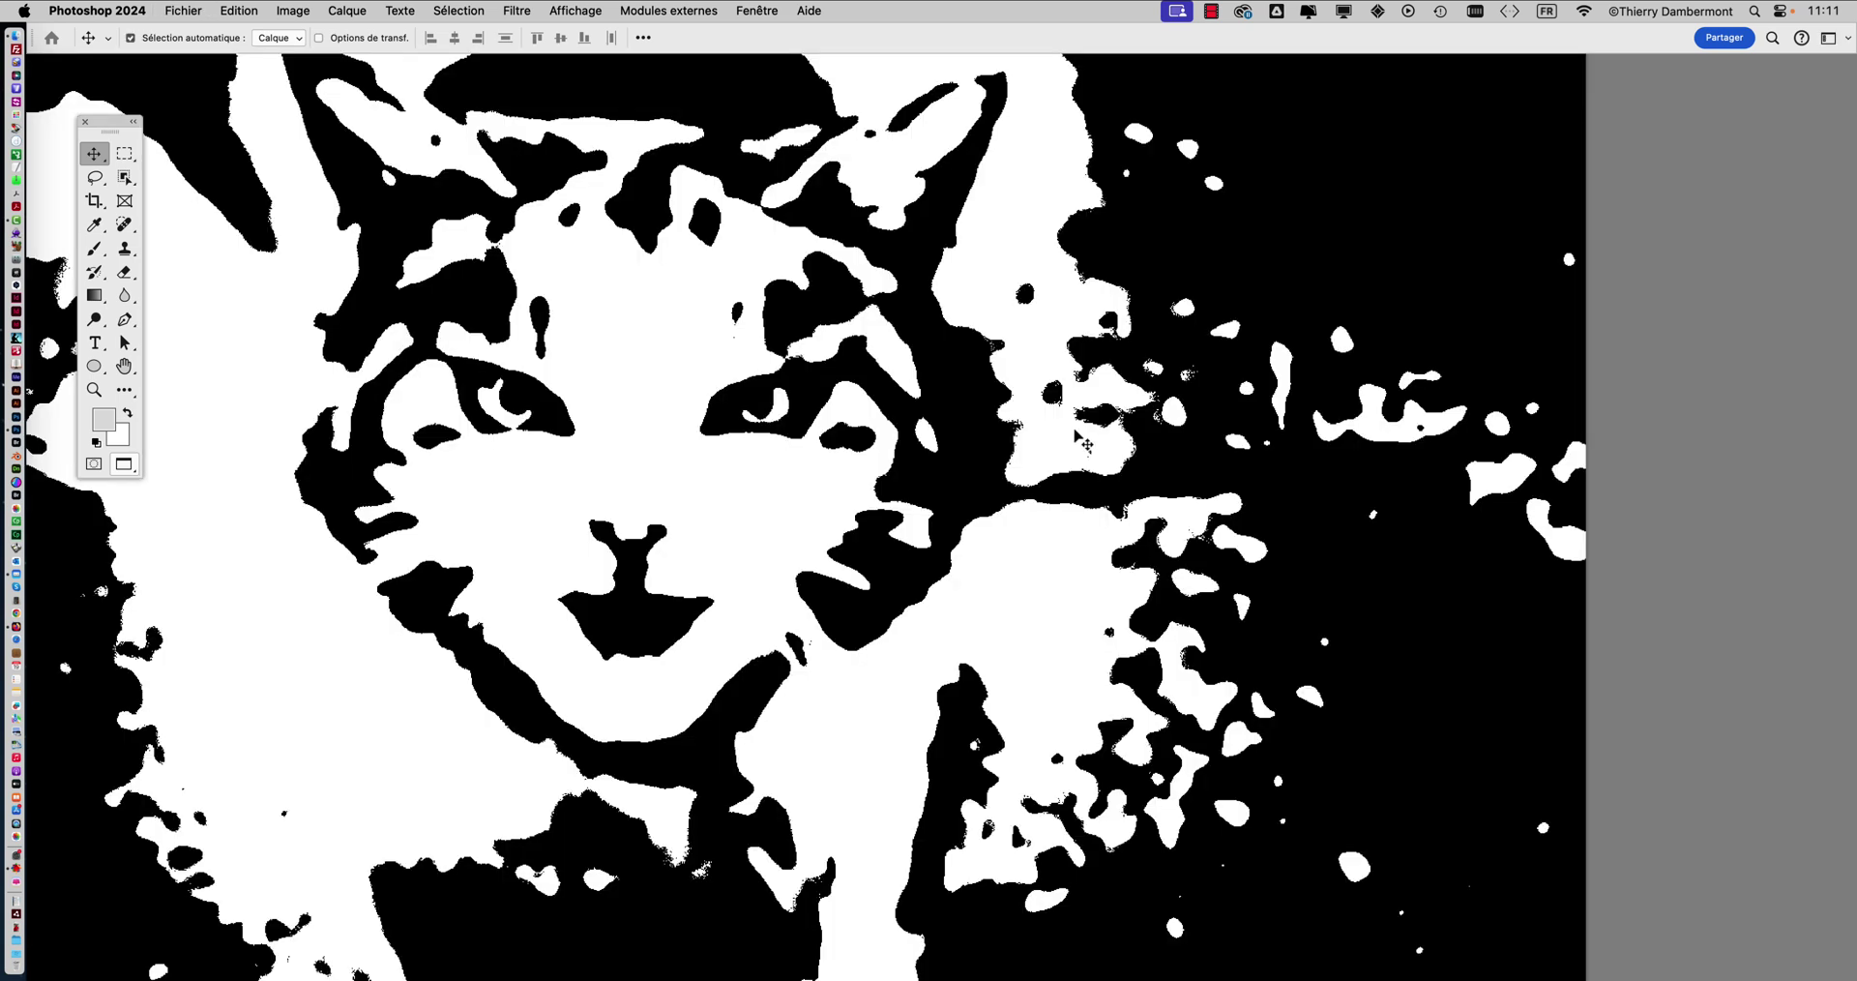